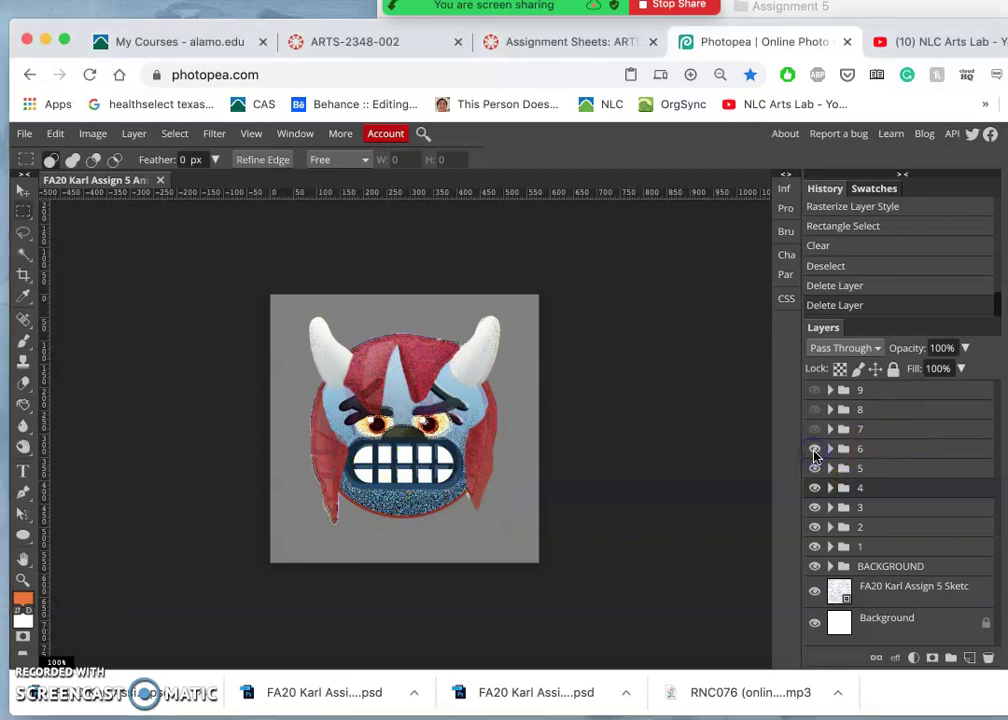
Compare the face frames by toggling the visibility of groups 4, 5 and 6, leaving all three shown
left_click(815, 468)
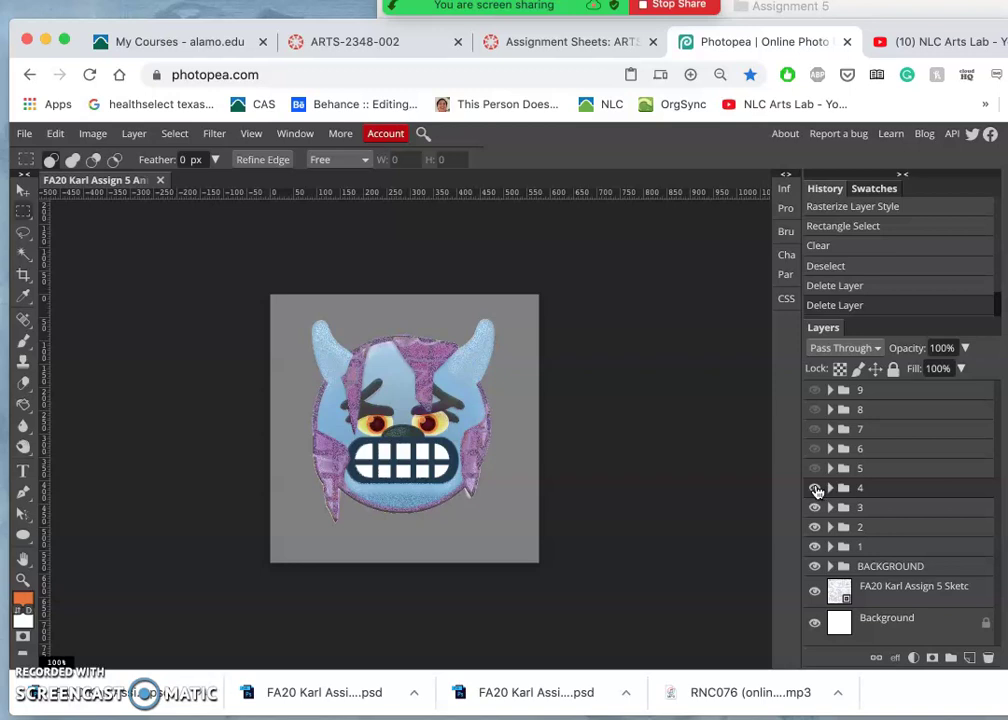
left_click(816, 486)
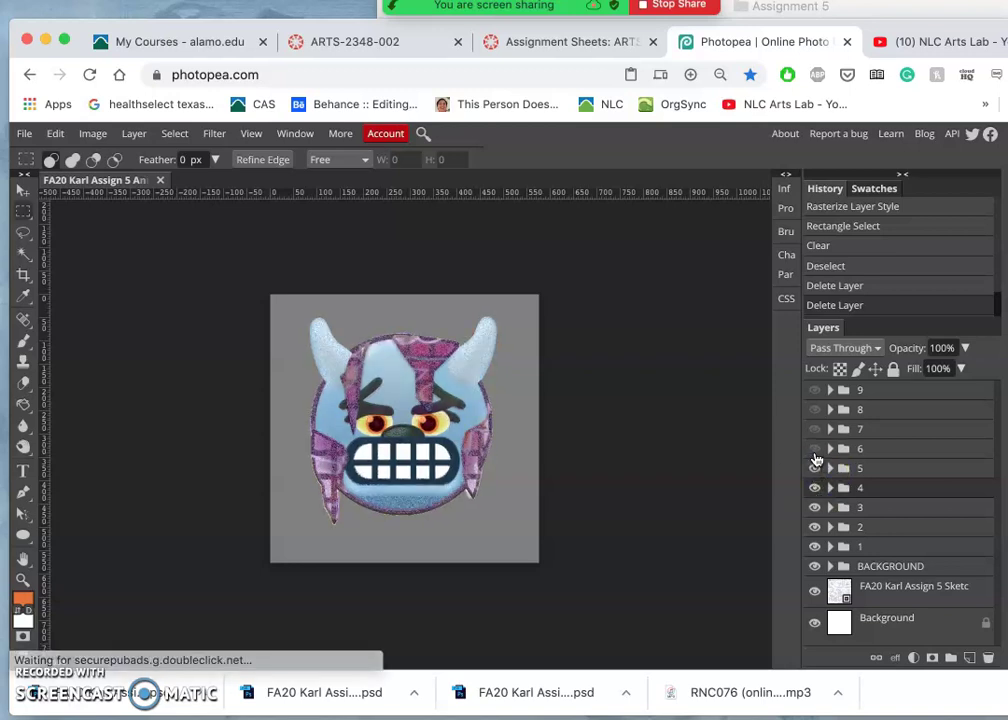
left_click(816, 462)
left_click(816, 462)
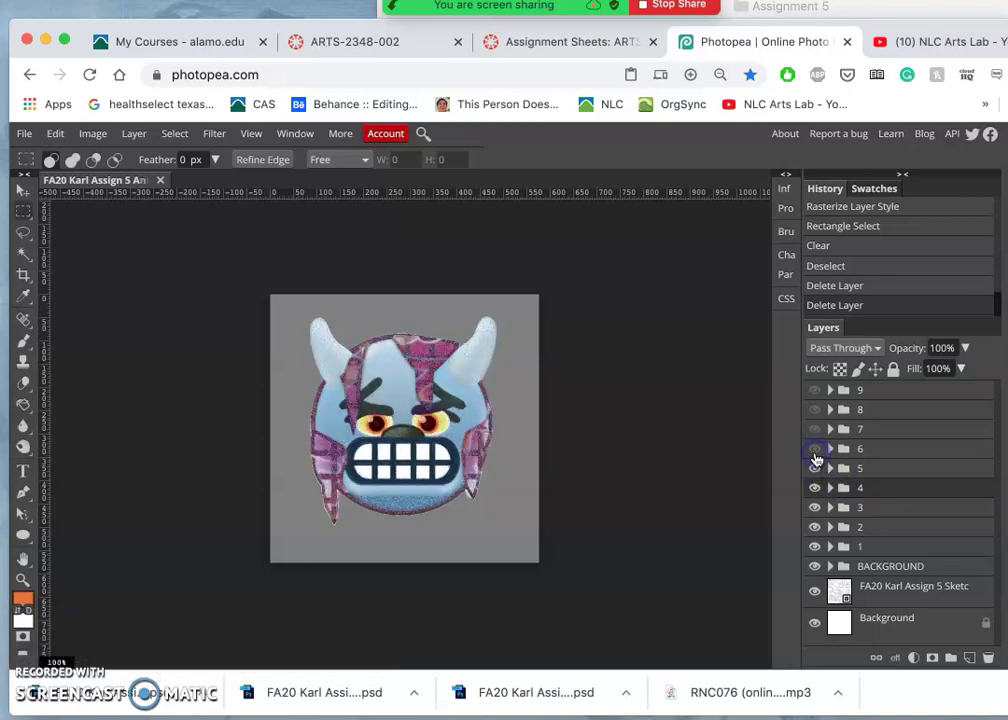
left_click(816, 455)
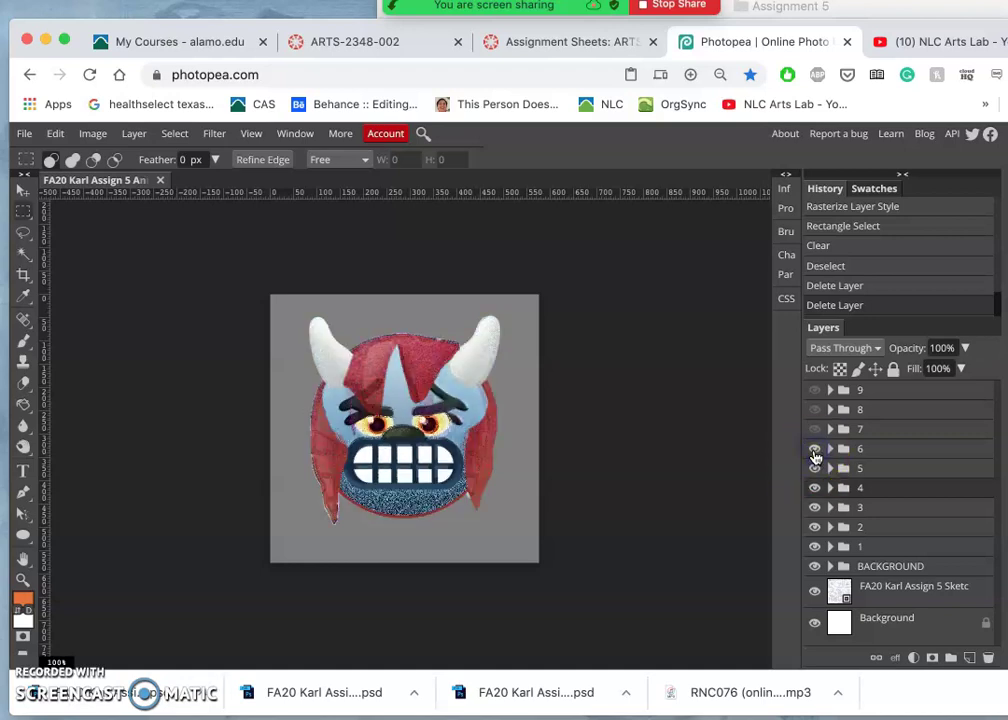
Duplicate group 6, merge the copy into a single layer and place it inside group 7
left_click(837, 449)
left_click(829, 449)
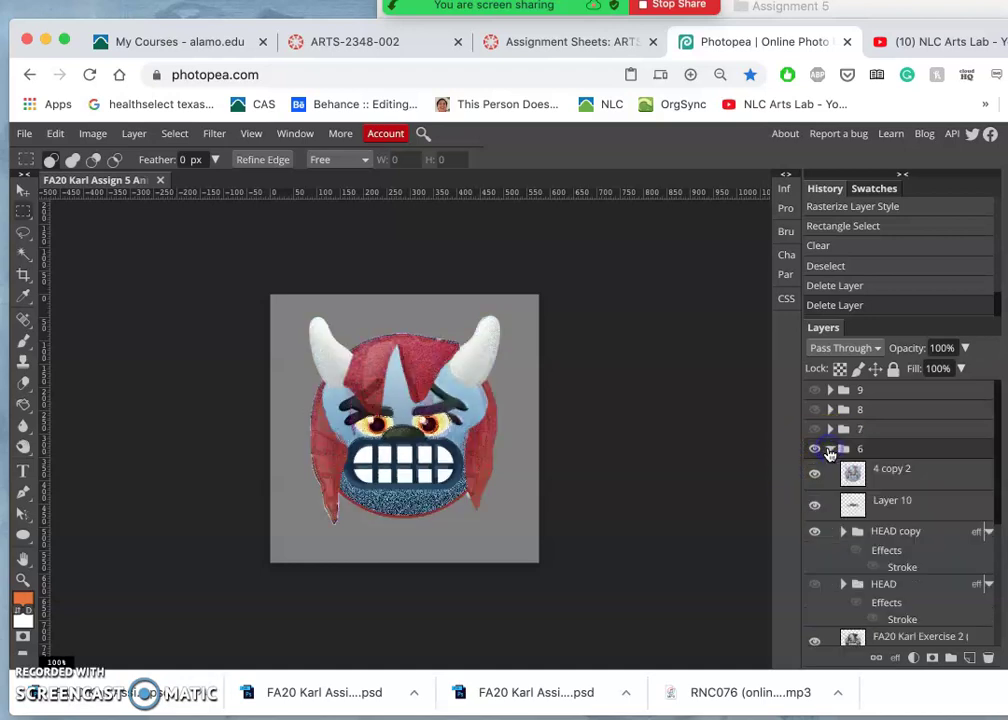
left_click(829, 450)
left_click(829, 449)
left_click(830, 450)
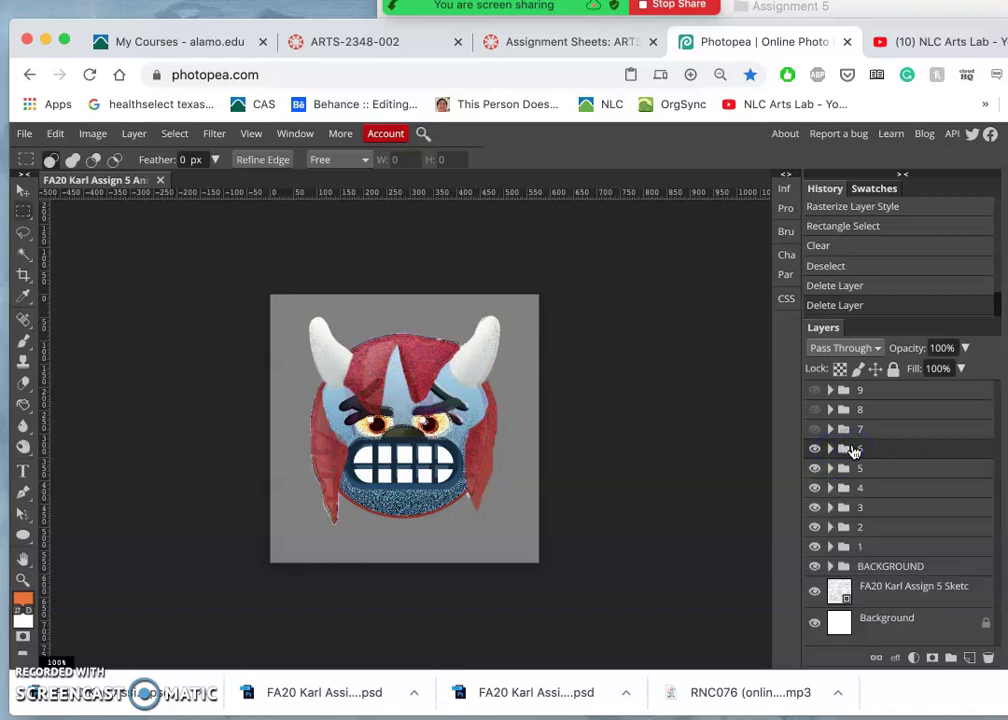
key("super+j")
right_click(885, 451)
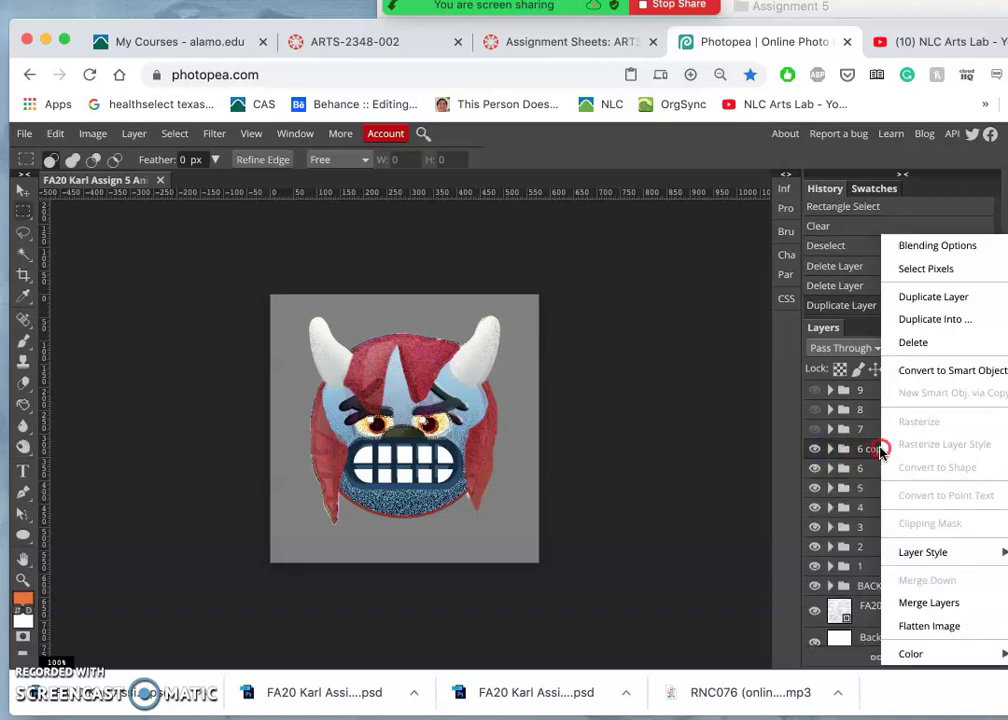
left_click(910, 601)
mouse_move(862, 458)
left_mouse_down()
mouse_move(864, 434)
mouse_move(850, 425)
mouse_move(855, 434)
left_mouse_up()
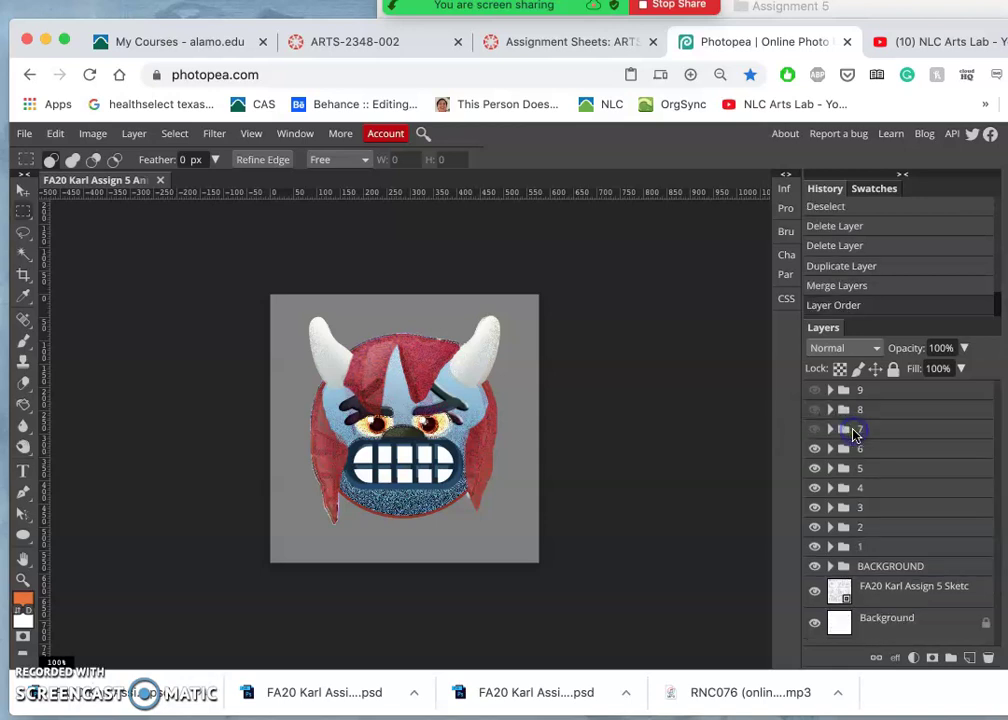
Check the contents of group 7, and preview group 6 with and without its 4 copy 2 layer
left_click(831, 429)
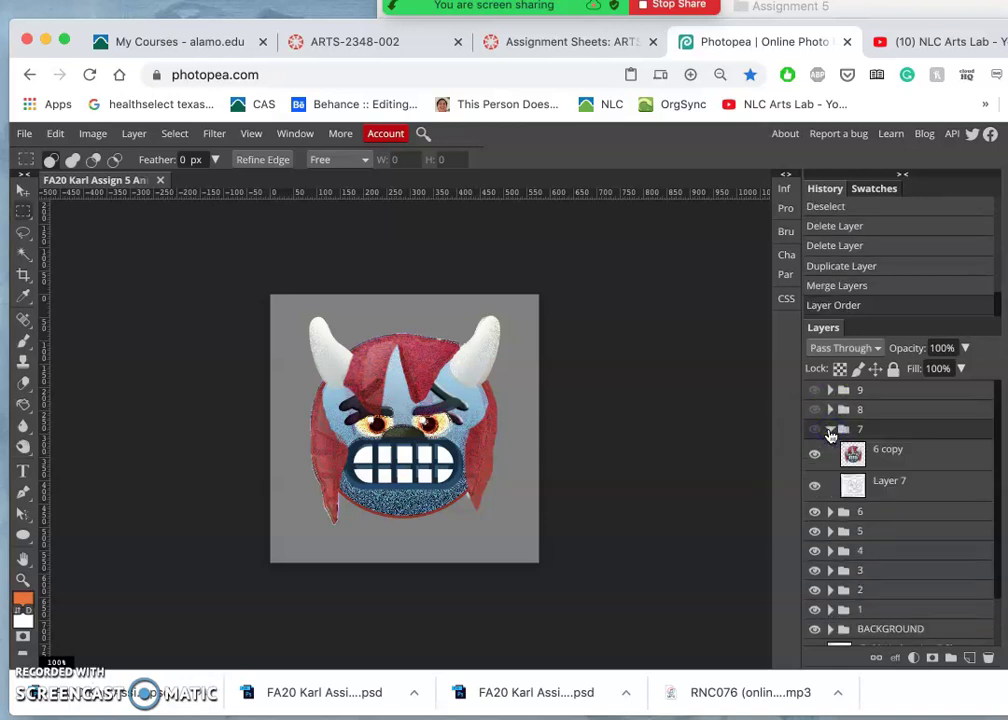
left_click(828, 430)
left_click(830, 430)
left_click(815, 451)
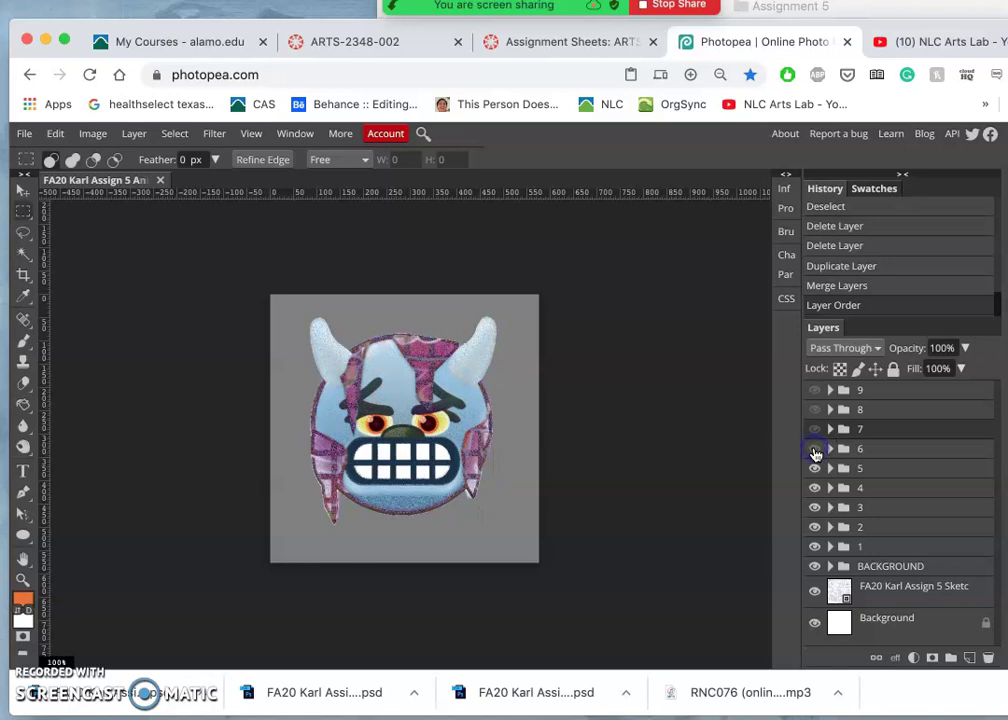
left_click(815, 451)
left_click(828, 450)
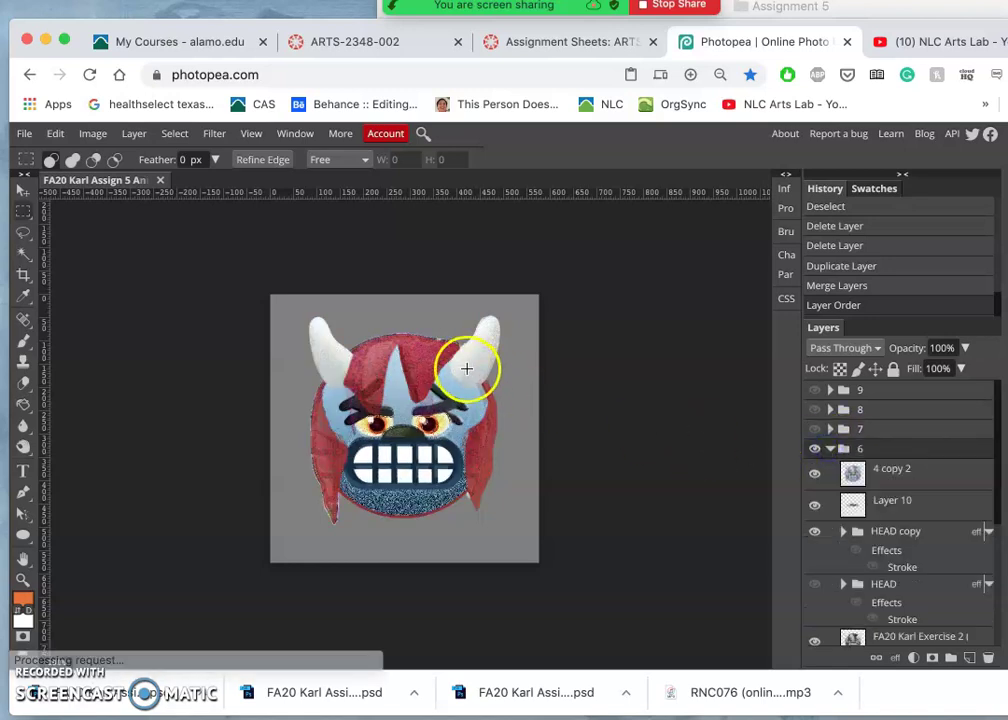
left_click(816, 474)
left_click(817, 477)
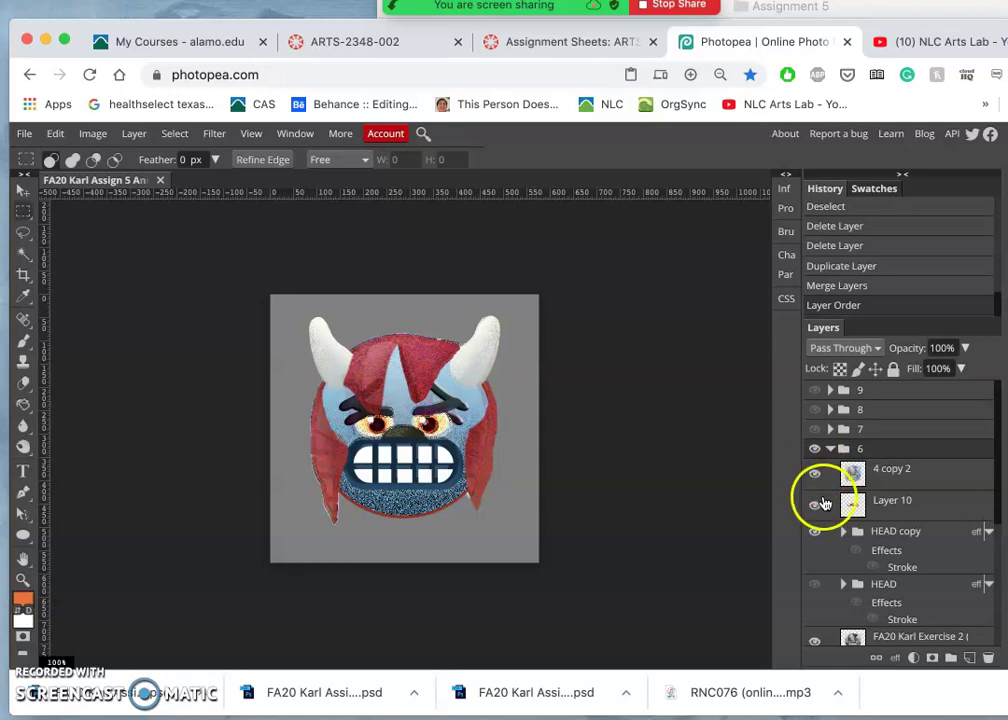
Lasso the red hood areas on both sides and the top of the face, and copy them from 4 copy 2 onto a new layer
left_click(855, 480)
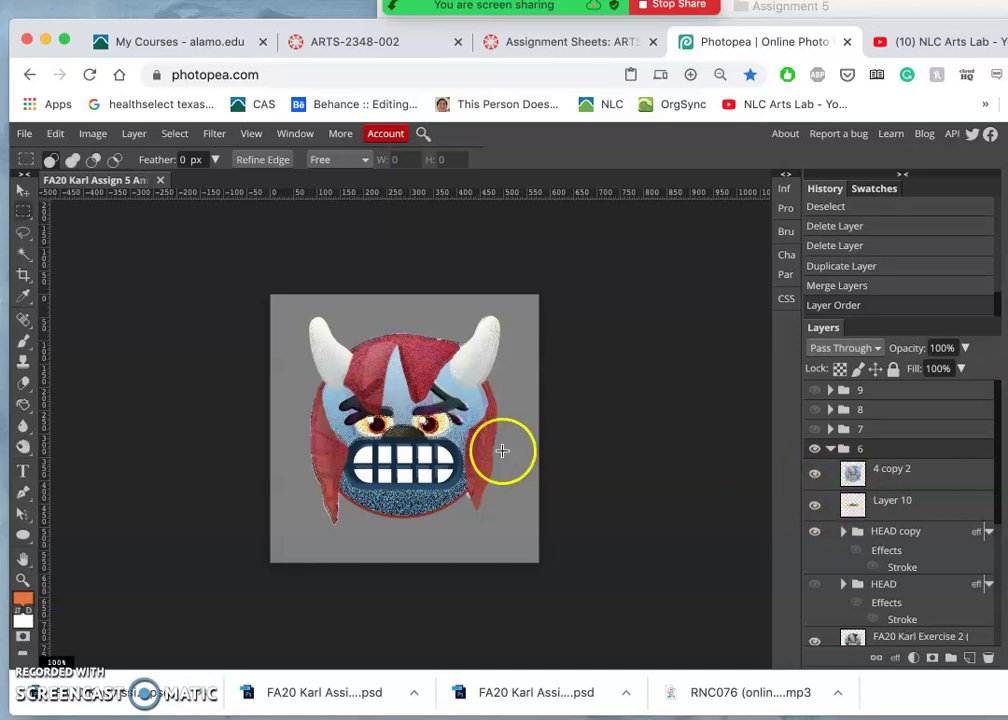
left_click(23, 231)
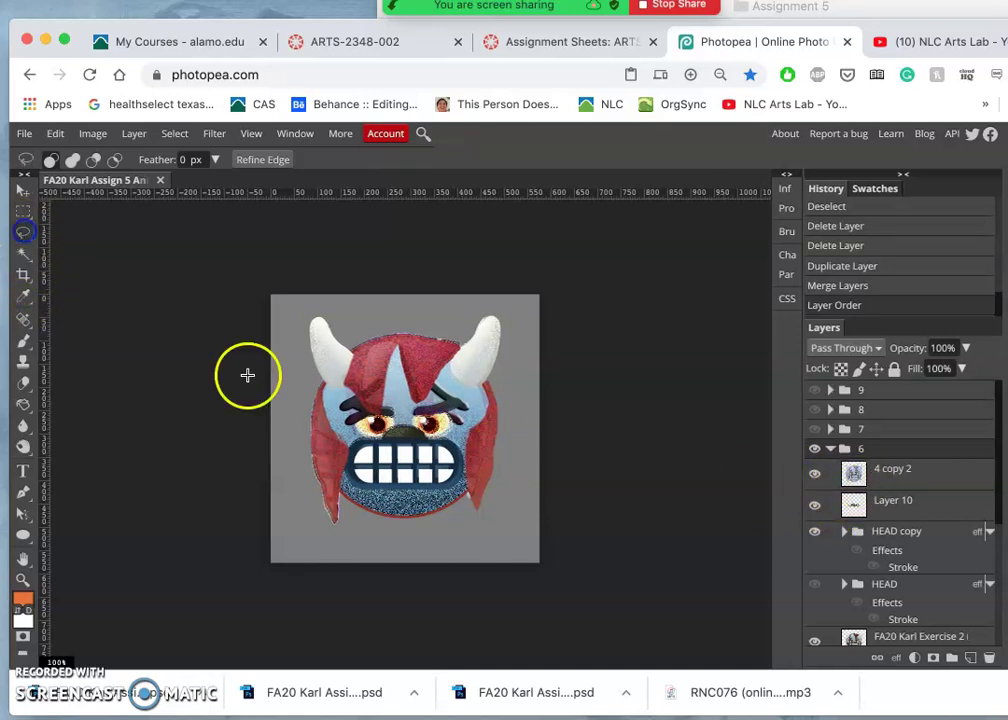
left_click(332, 388)
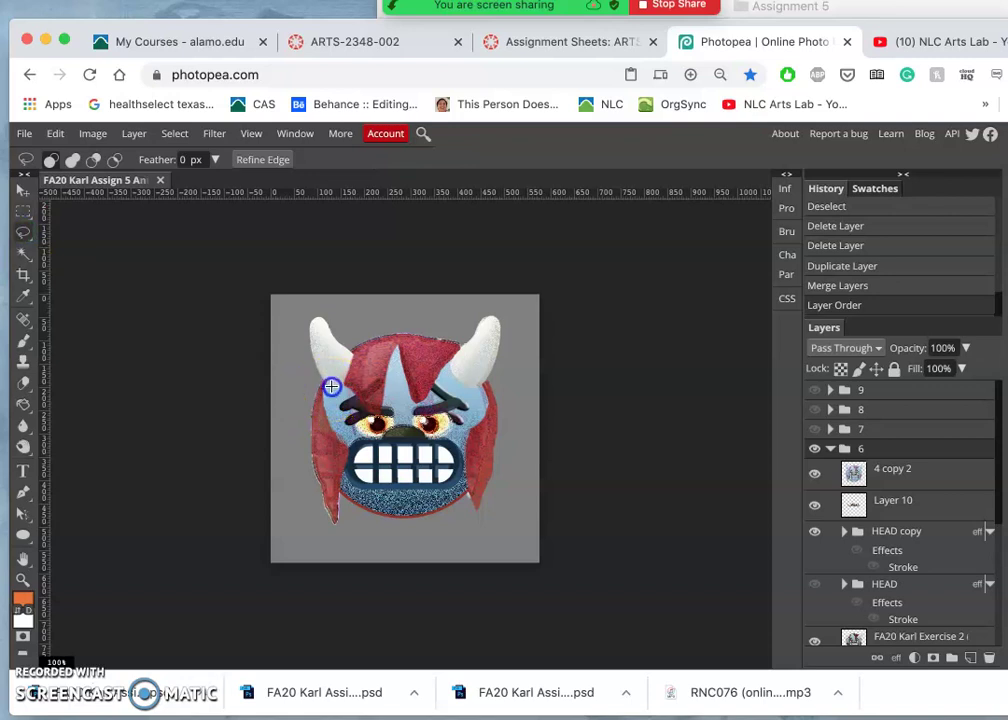
mouse_move(316, 377)
left_mouse_down()
mouse_move(301, 410)
mouse_move(301, 471)
mouse_move(334, 527)
mouse_move(350, 482)
left_mouse_up()
left_click_drag(337, 410, 338, 404)
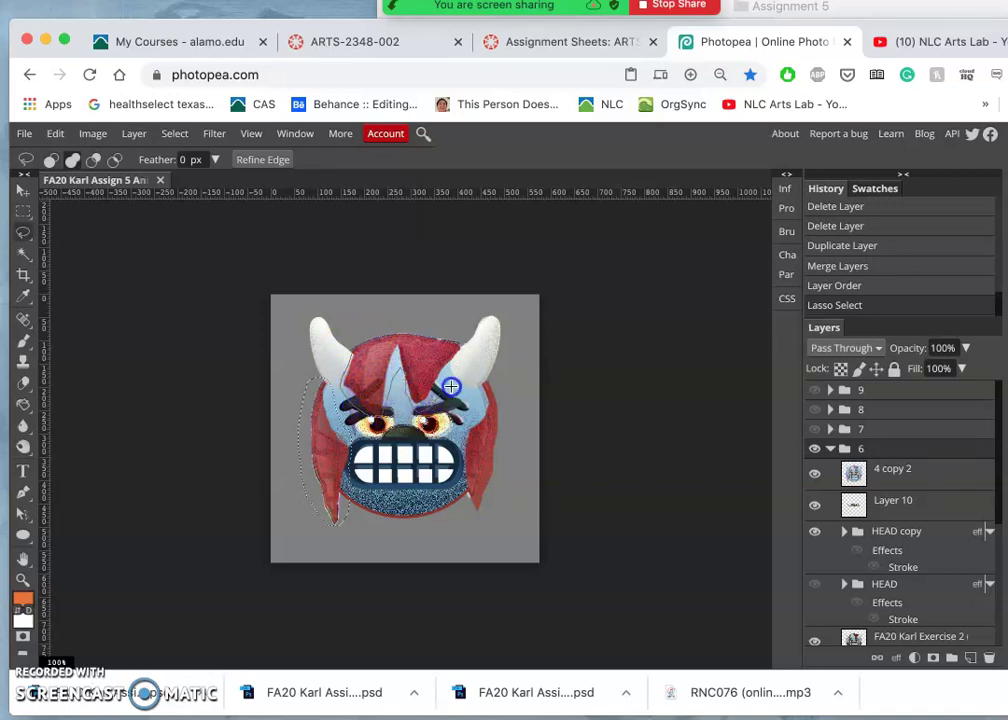
mouse_move(459, 351)
left_mouse_down()
mouse_move(429, 315)
mouse_move(374, 317)
mouse_move(352, 342)
left_mouse_up()
left_click_drag(485, 380, 485, 380)
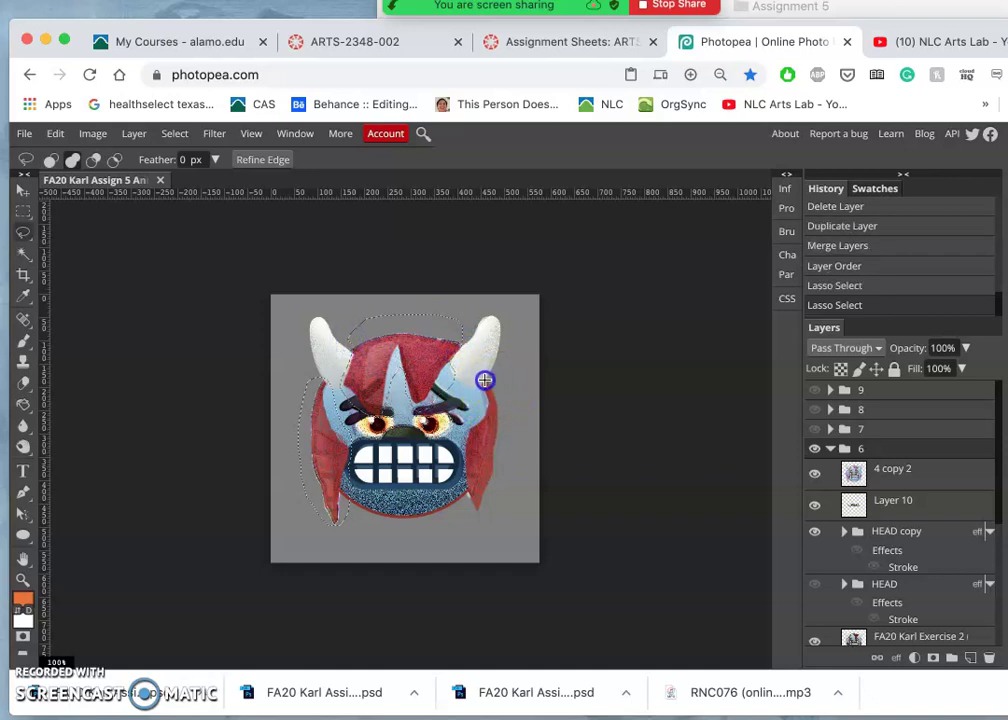
mouse_move(464, 488)
left_mouse_down()
mouse_move(483, 528)
mouse_move(509, 473)
mouse_move(509, 376)
left_mouse_up()
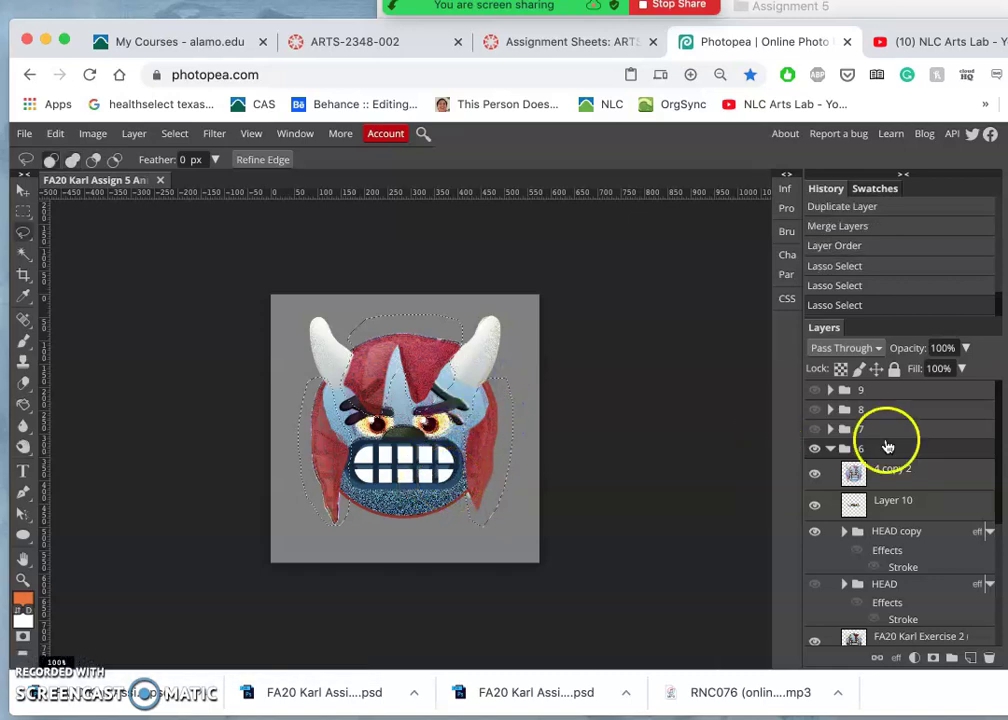
left_click(893, 470)
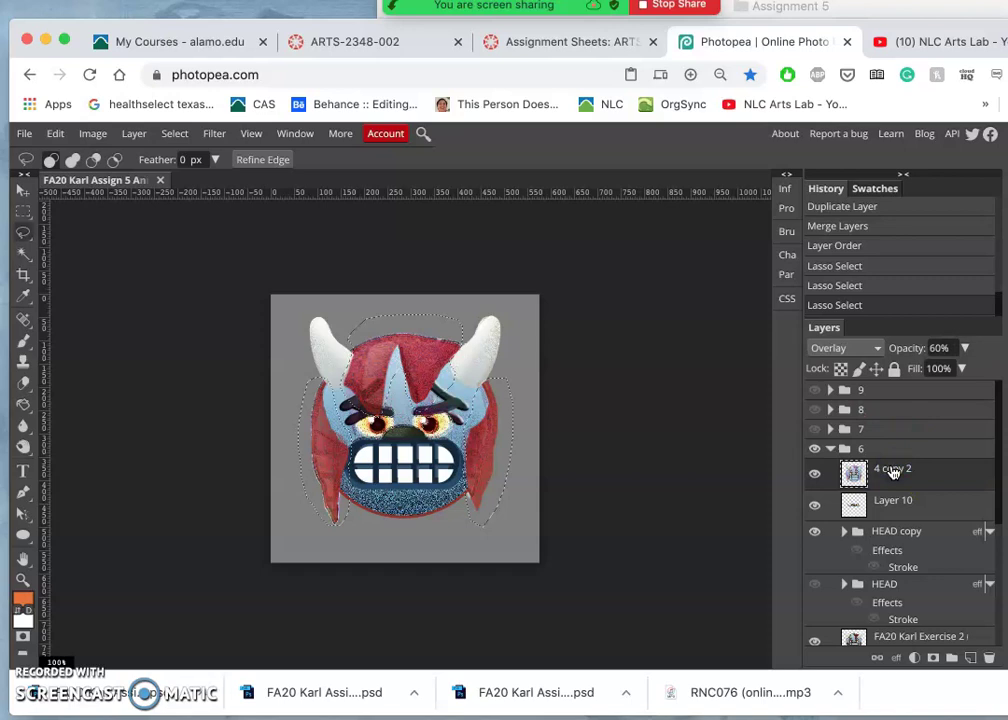
key("super+j")
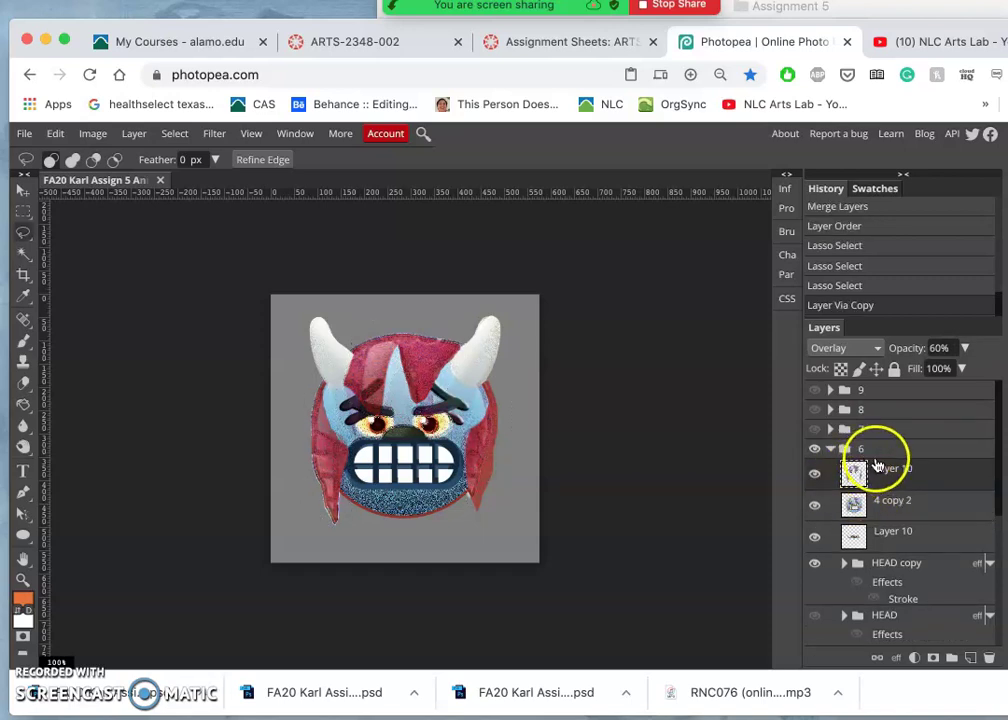
Try Pin Light on the copied hood layer, settle on the Soft Light blend mode and set its opacity to 100%
left_click(838, 348)
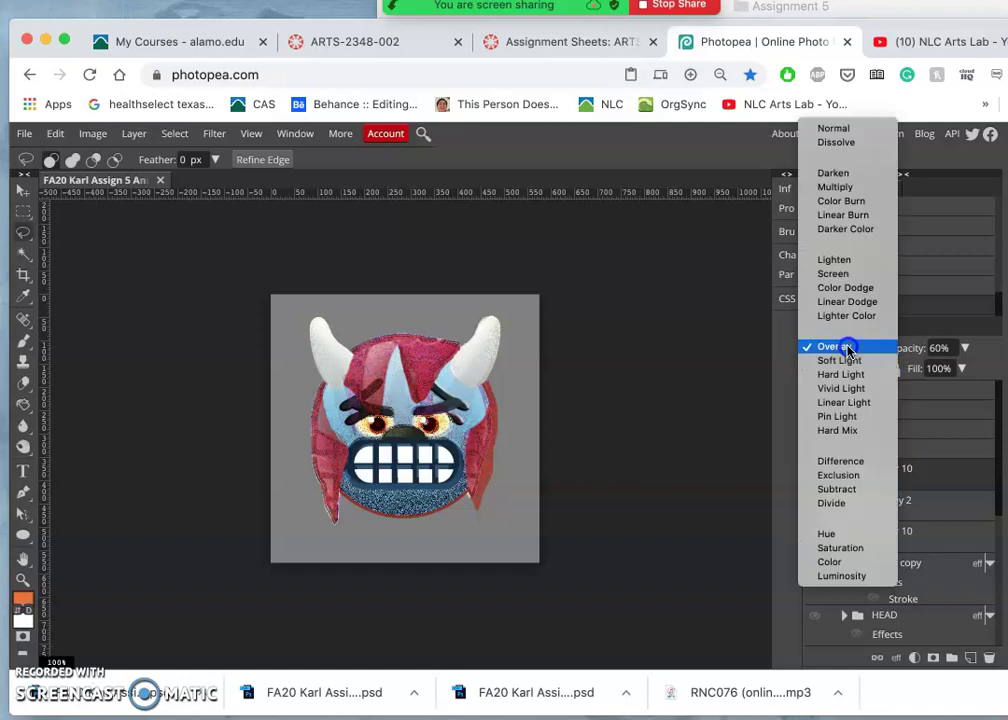
left_click(838, 416)
left_click(841, 350)
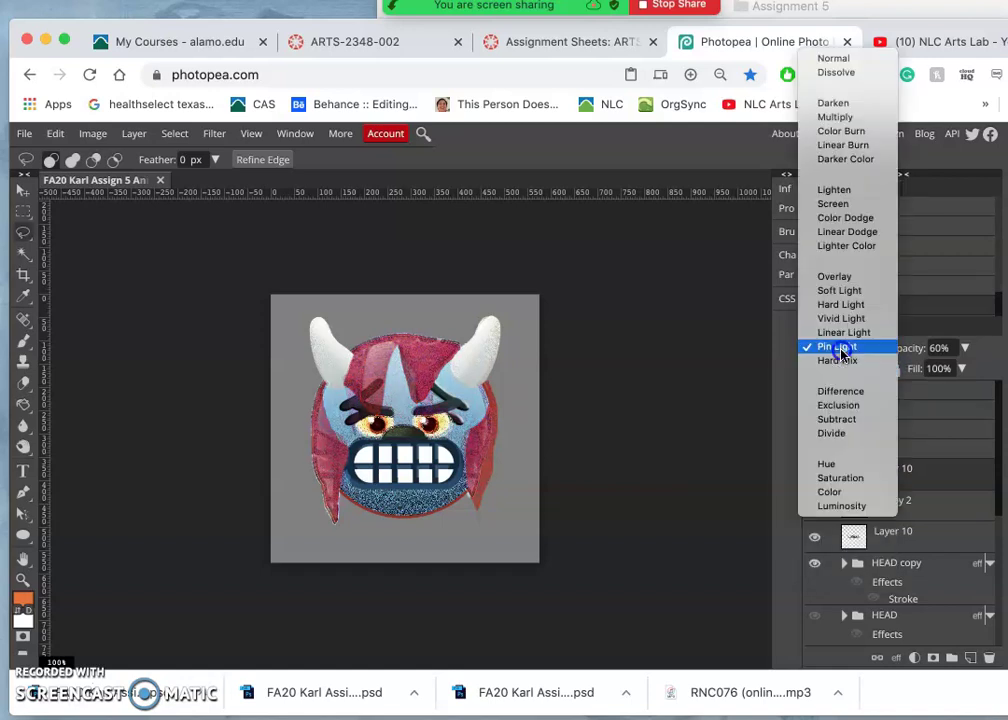
left_click(838, 293)
left_click(838, 298)
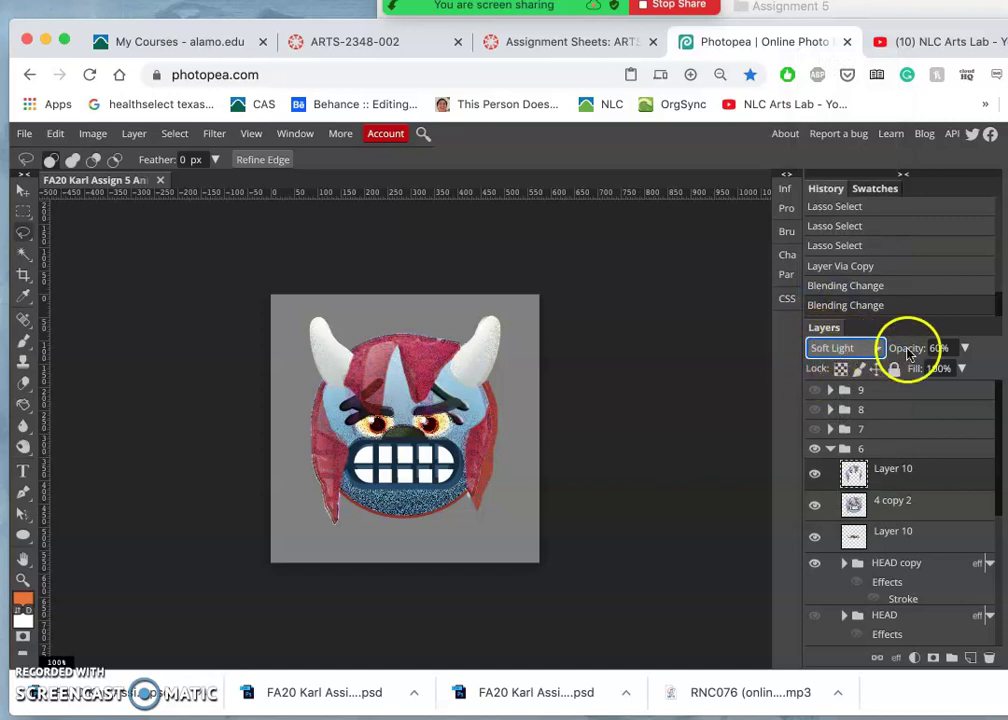
left_click(965, 350)
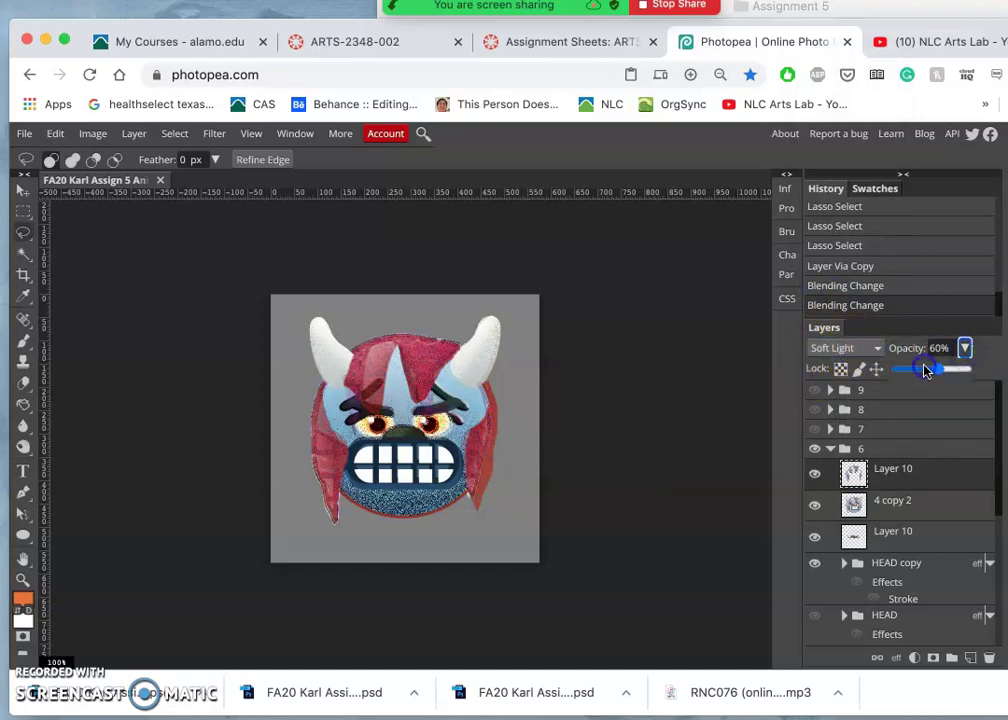
mouse_move(926, 371)
left_mouse_down()
mouse_move(960, 368)
mouse_move(902, 367)
mouse_move(940, 372)
left_mouse_up()
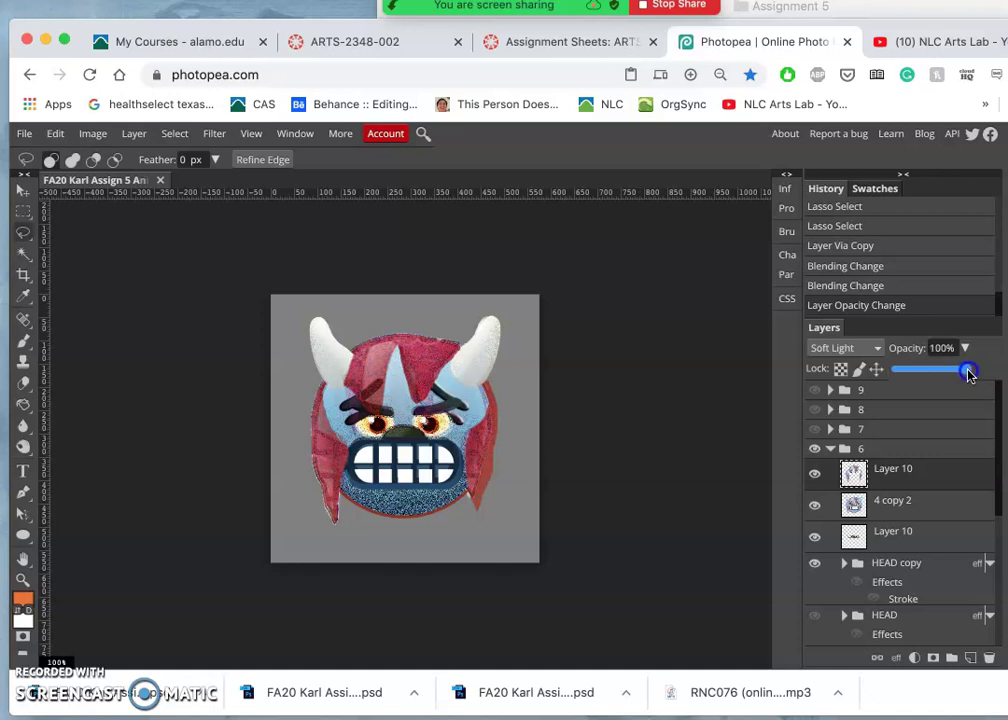
Collapse group 6 and toggle its visibility repeatedly to compare it with the frame beneath
left_click(830, 449)
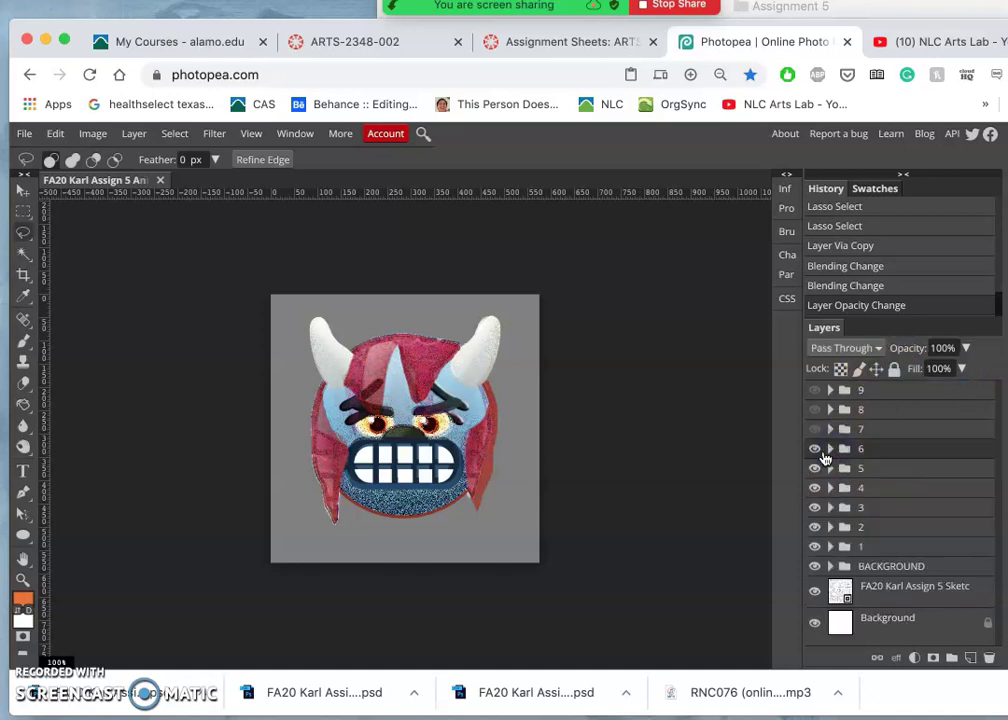
left_click(816, 449)
left_click(816, 449)
left_click(816, 449)
left_click(816, 449)
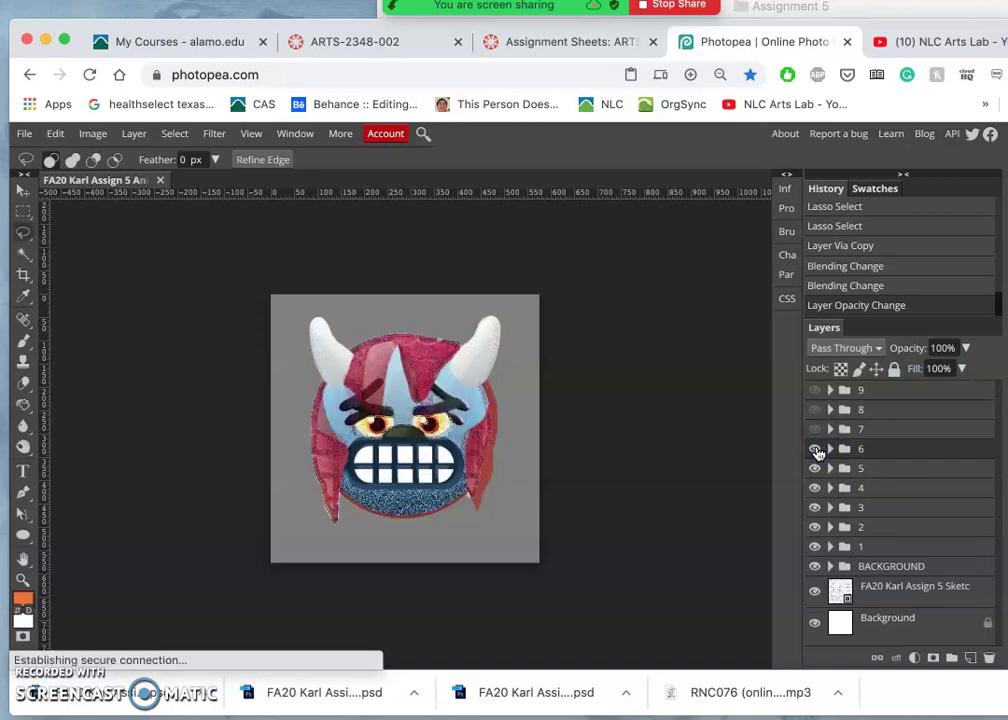
left_click(816, 449)
left_click(816, 449)
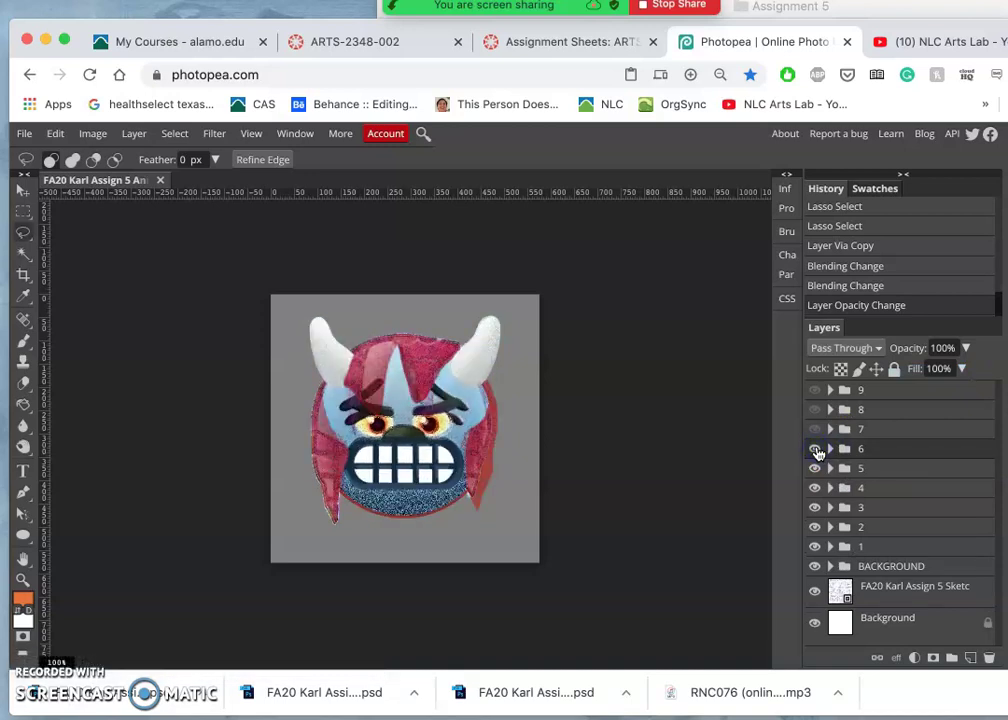
Select the BLOODY HOOD layer in group 6's HEAD copy folder and lasso the edge of the hood strand at the middle of the forehead
left_click(830, 449)
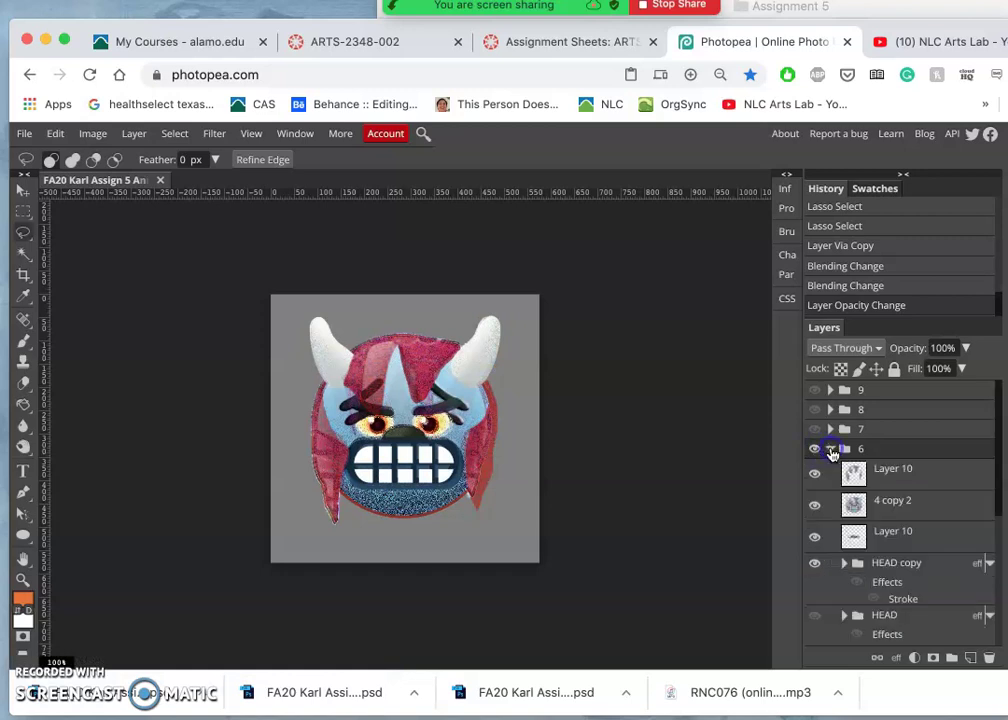
scroll(861, 535, "down", 3)
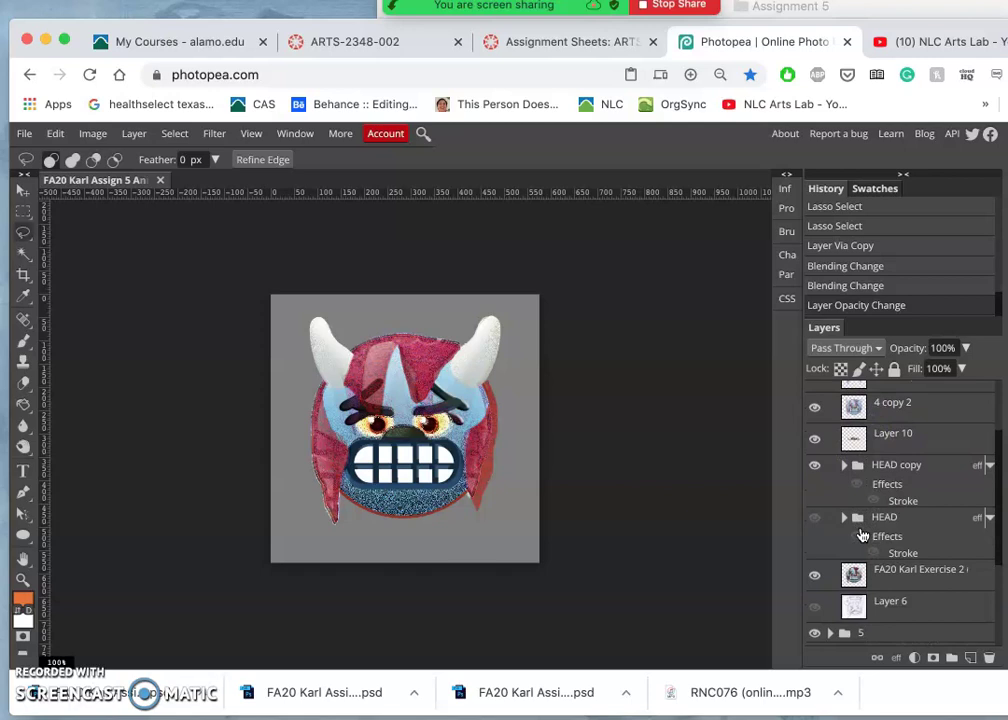
left_click(816, 467)
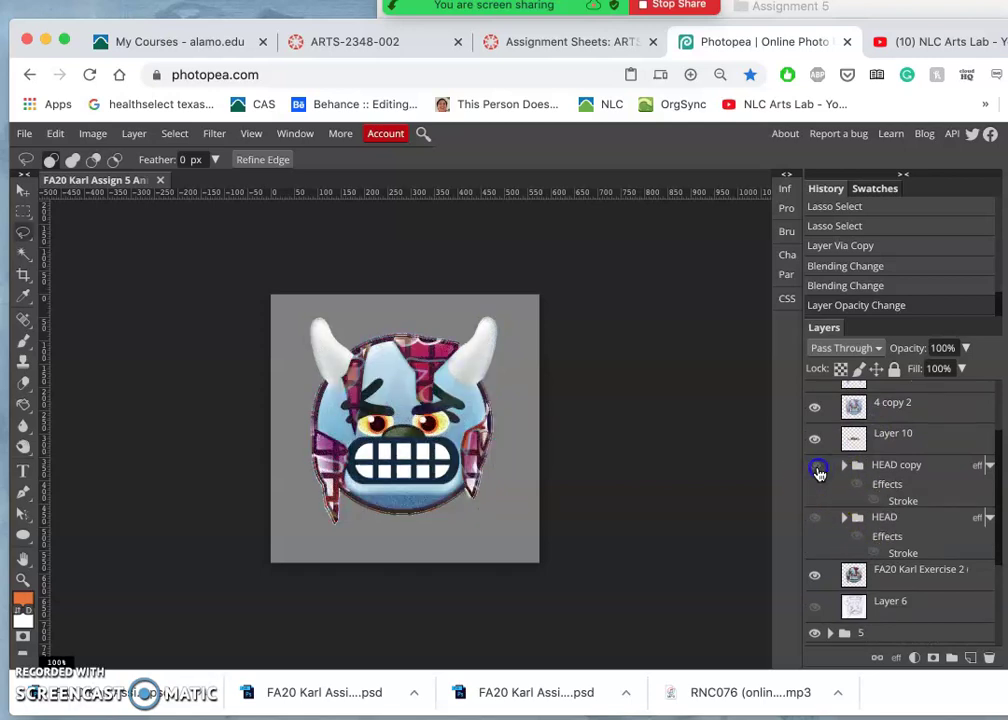
left_click(816, 468)
left_click(844, 466)
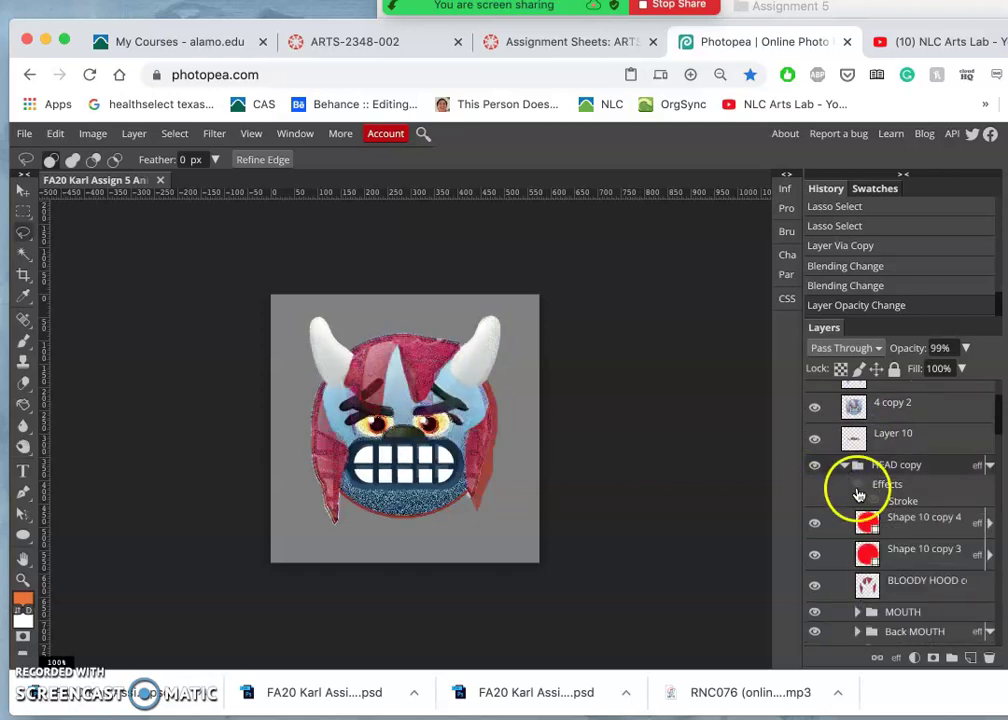
left_click(868, 580)
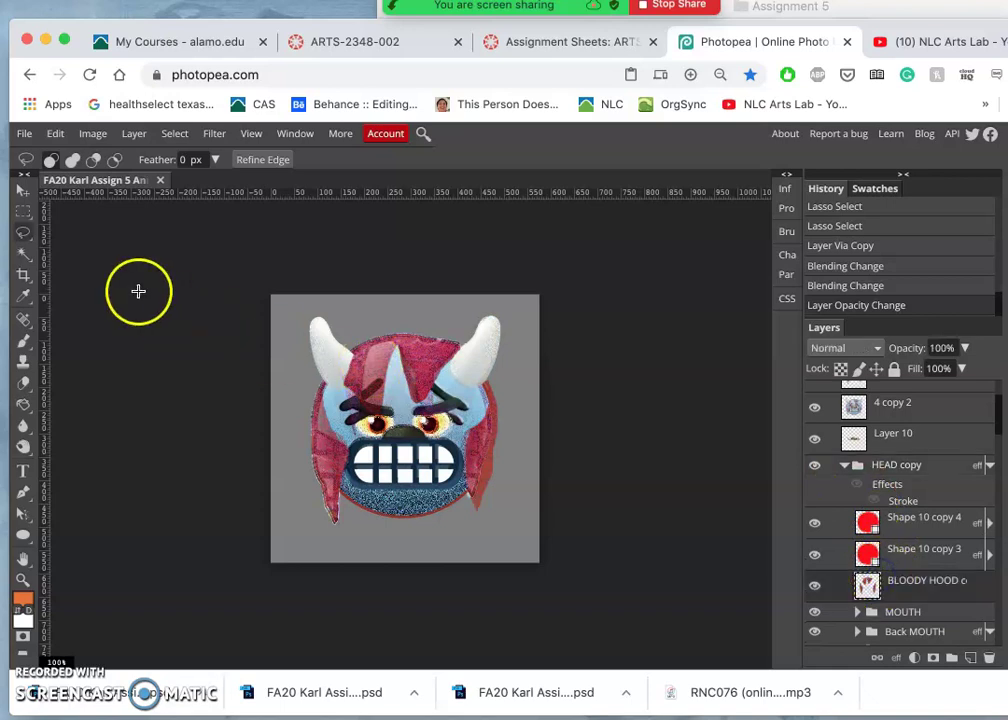
left_click(23, 232)
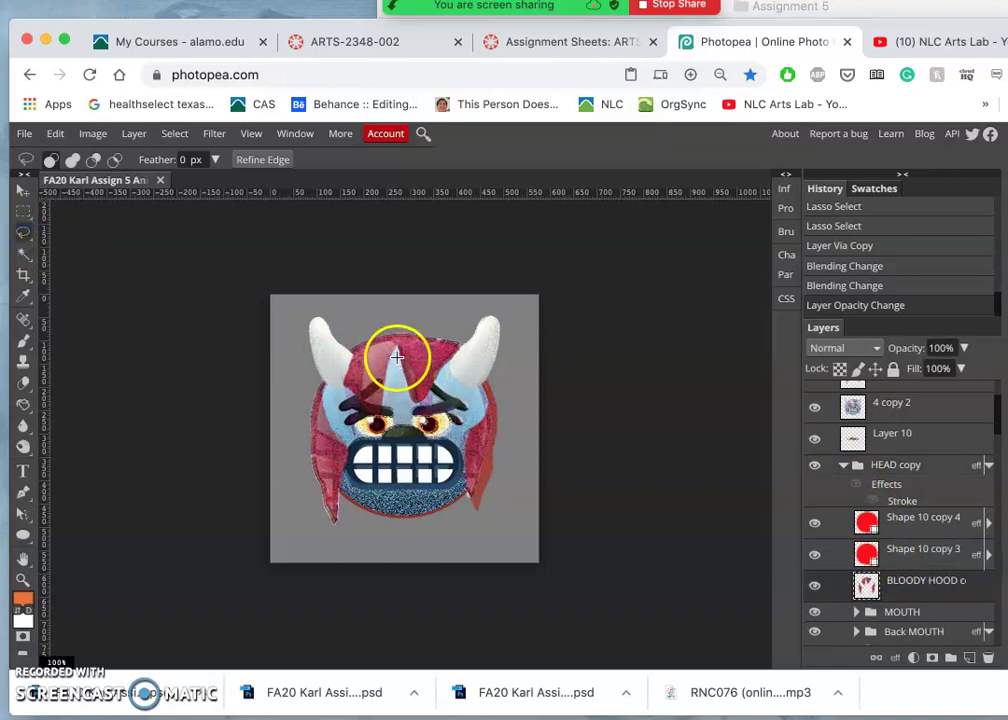
left_click(391, 411)
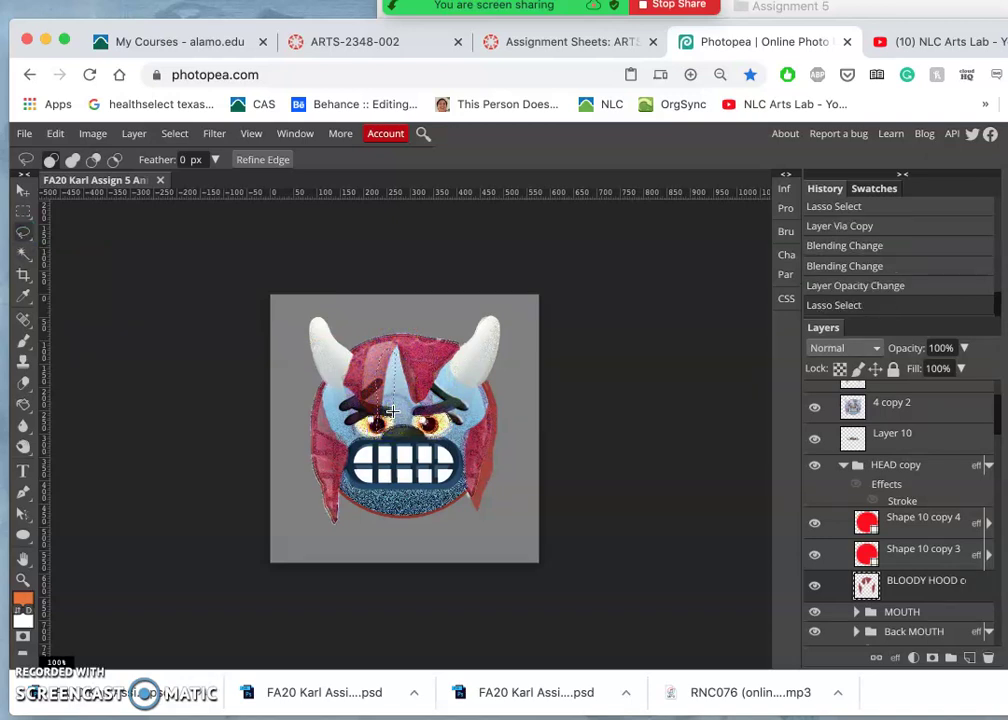
Lasso the hood strand edge at the middle of the forehead, clear it from the BLOODY HOOD layer and deselect
left_click_drag(400, 365, 391, 380)
key("BackSpace")
key("BackSpace")
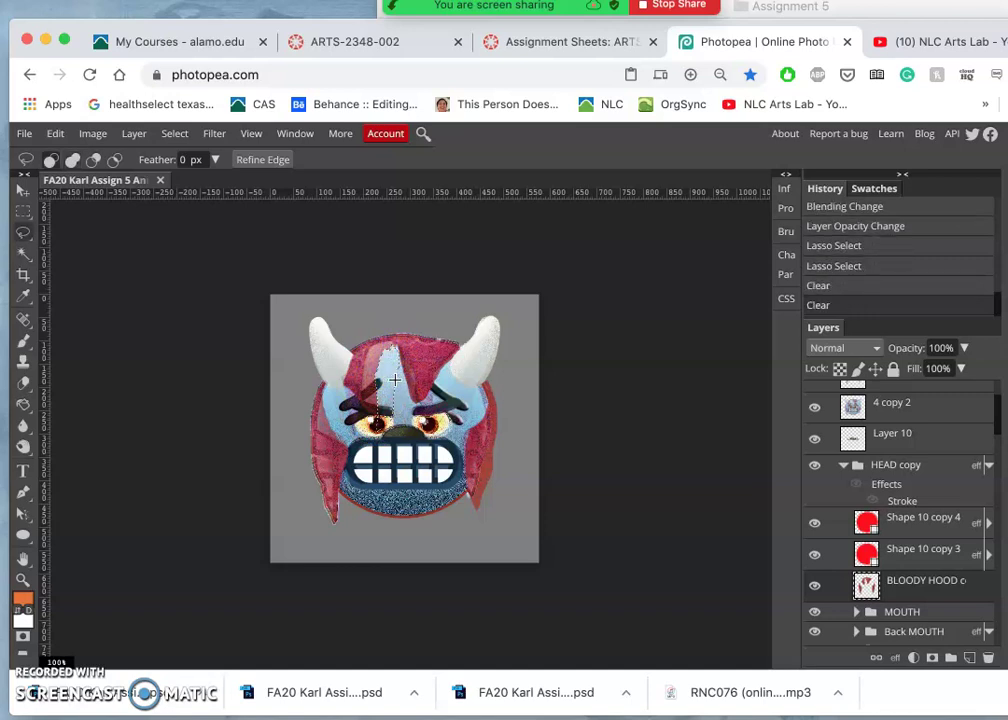
key("ctrl+d")
left_click(430, 433)
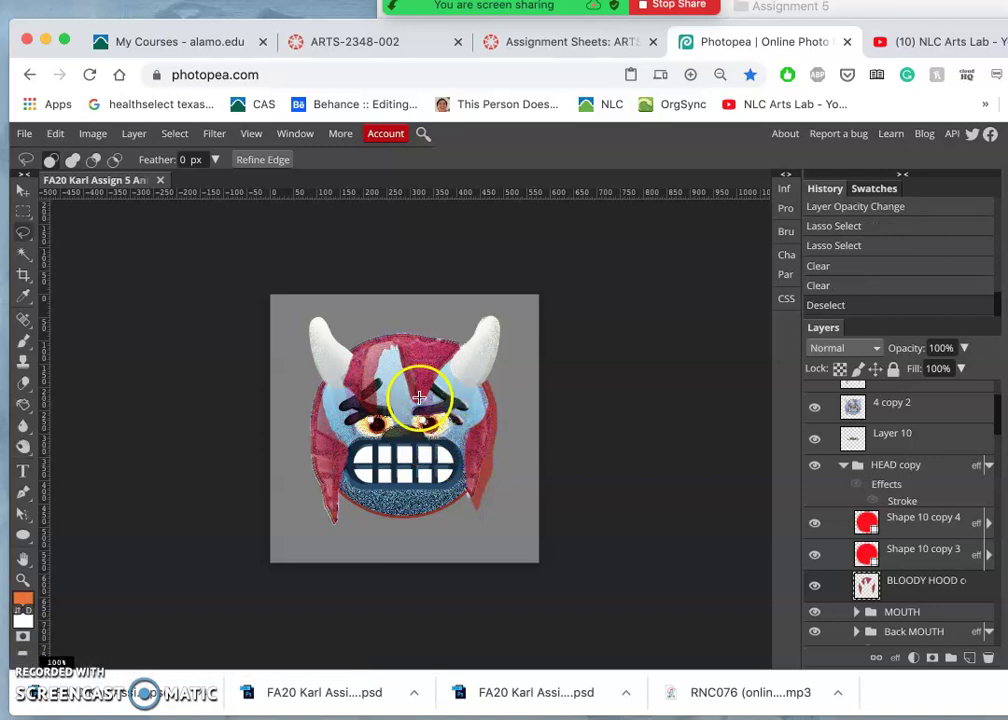
Lasso and clear the remaining hood slivers along both edges of the forehead gap, widening the blue opening up to its tip
left_click_drag(419, 397, 394, 351)
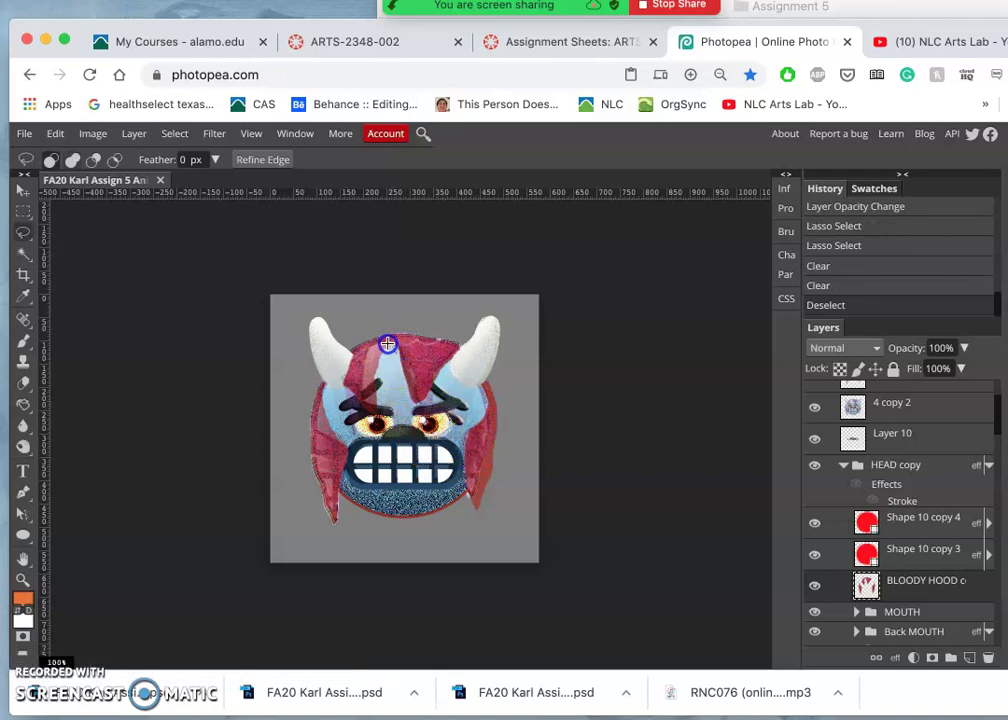
left_click_drag(381, 396, 381, 396)
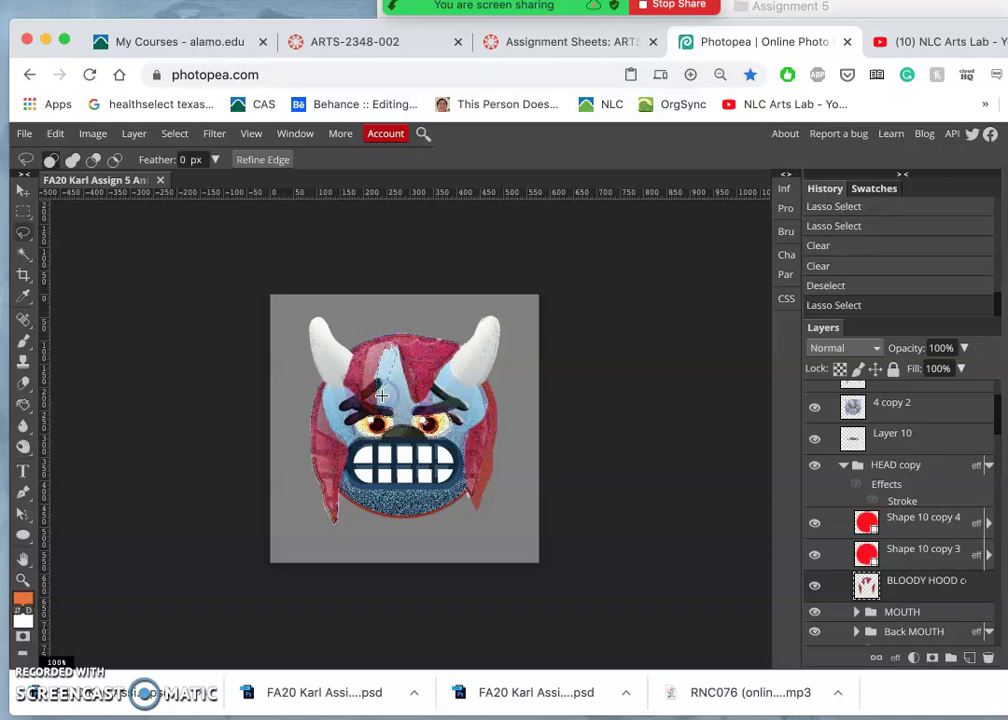
key("Delete")
key("Delete")
left_click(406, 392)
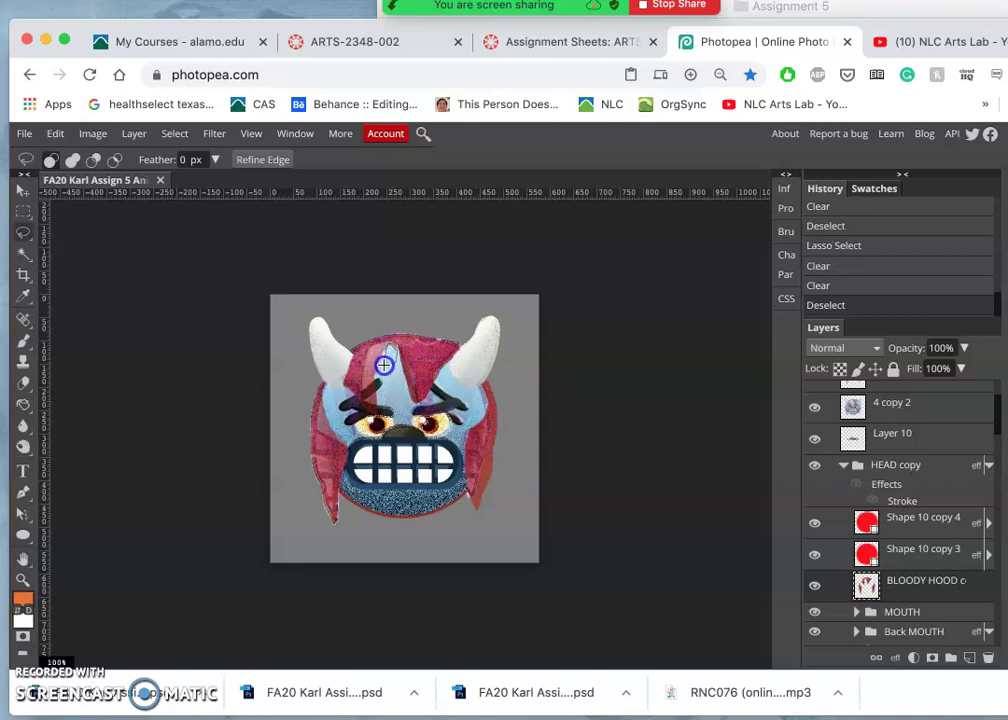
left_click_drag(384, 365, 384, 365)
key("Delete")
key("Delete")
key("super+d")
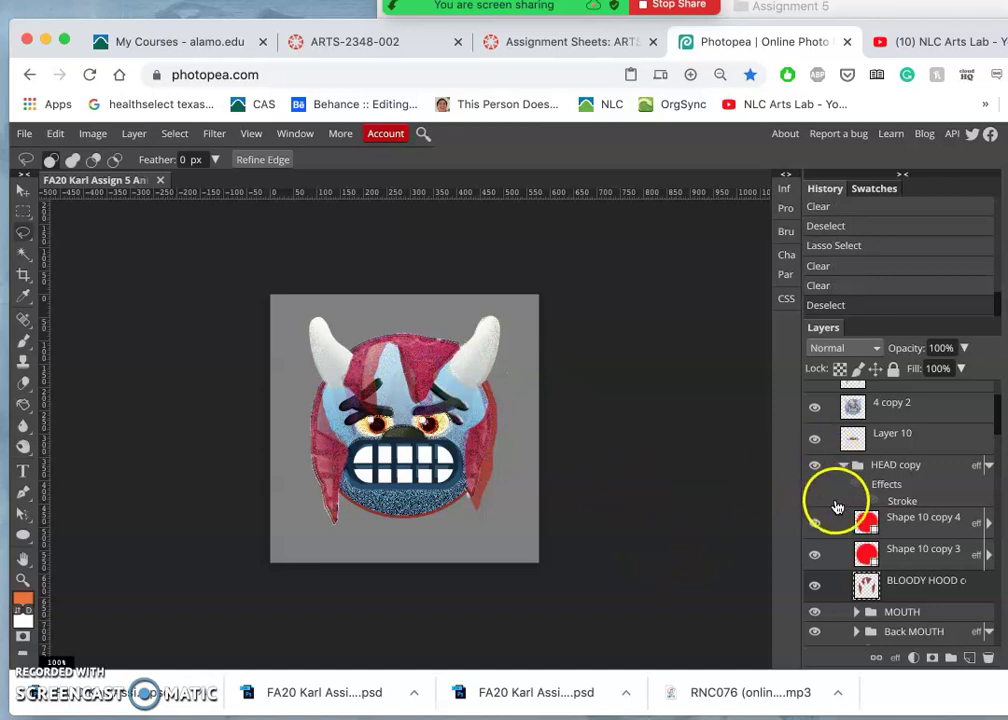
Collapse group 6 and toggle the visibility of groups 5, 6 and 7 to compare the neighbouring animation frames
scroll(837, 468, "up", 4)
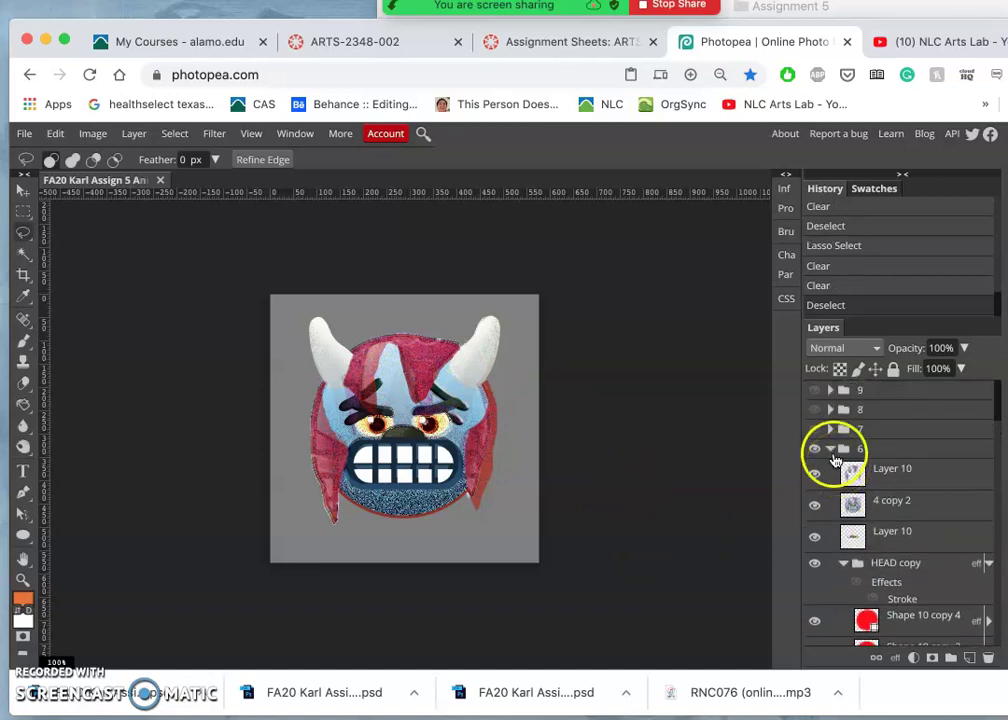
left_click(831, 450)
left_click(819, 451)
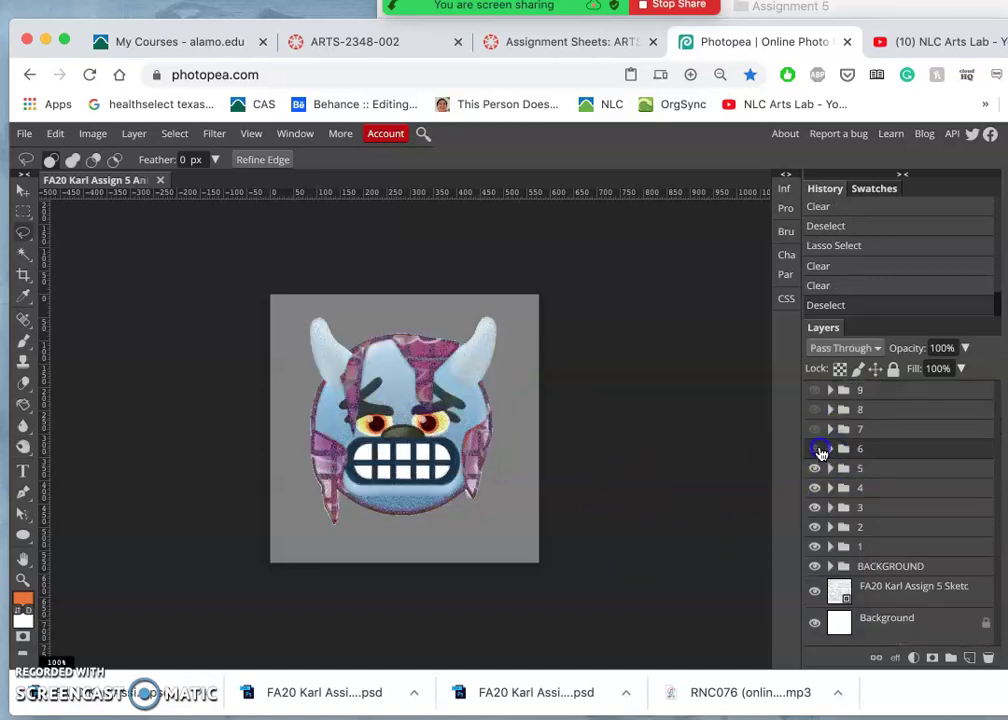
left_click(819, 452)
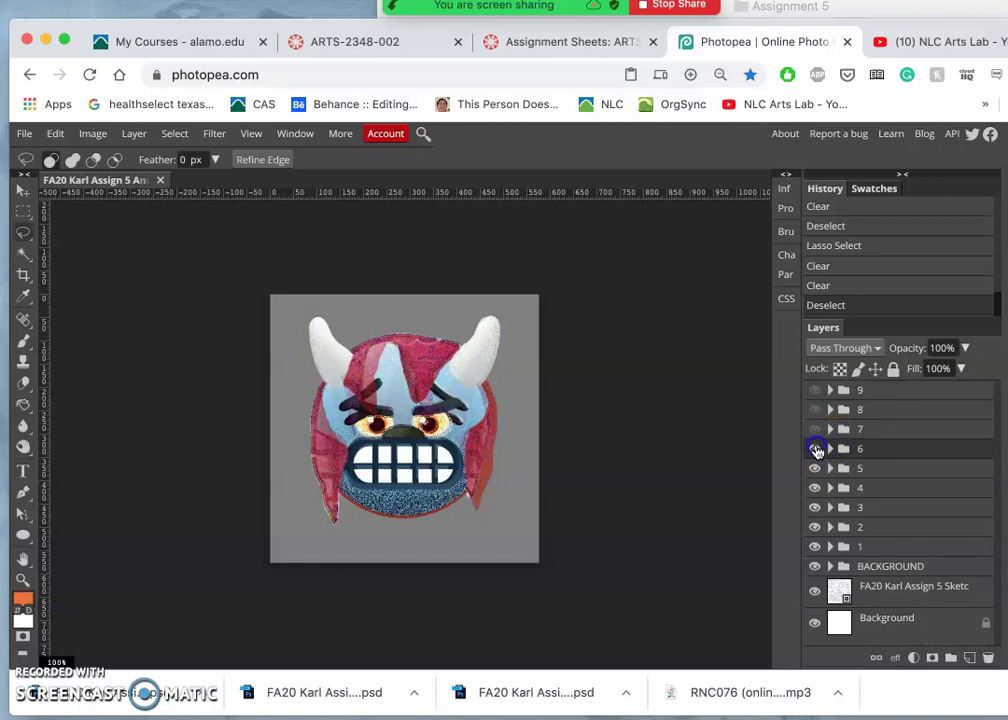
left_click(816, 450)
left_click(813, 469)
left_click(813, 469)
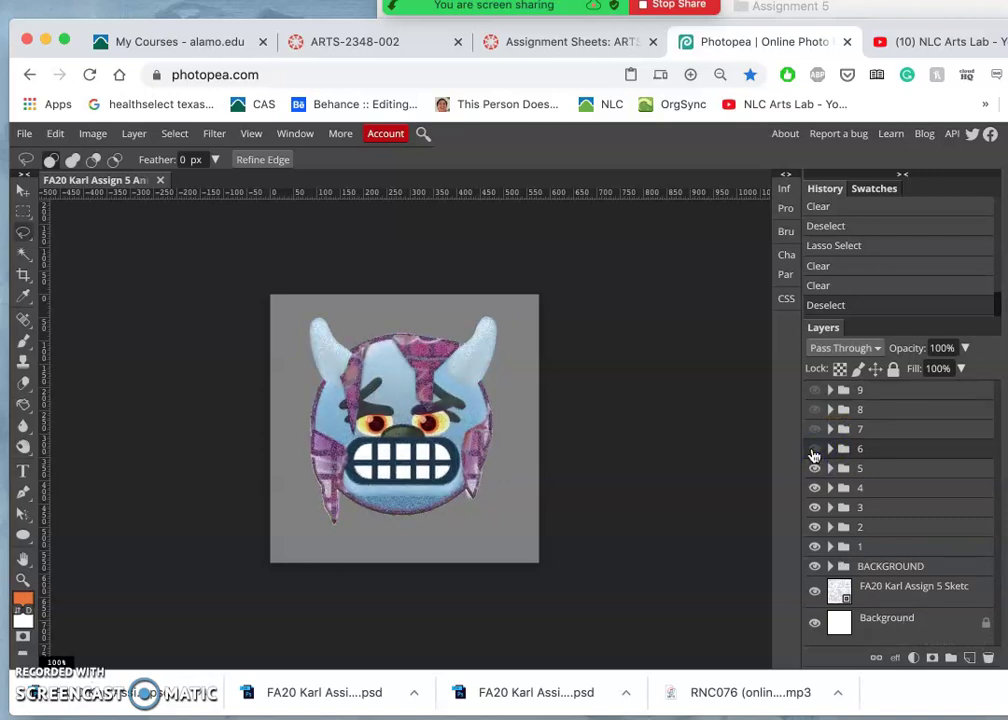
left_click(814, 450)
left_click(815, 430)
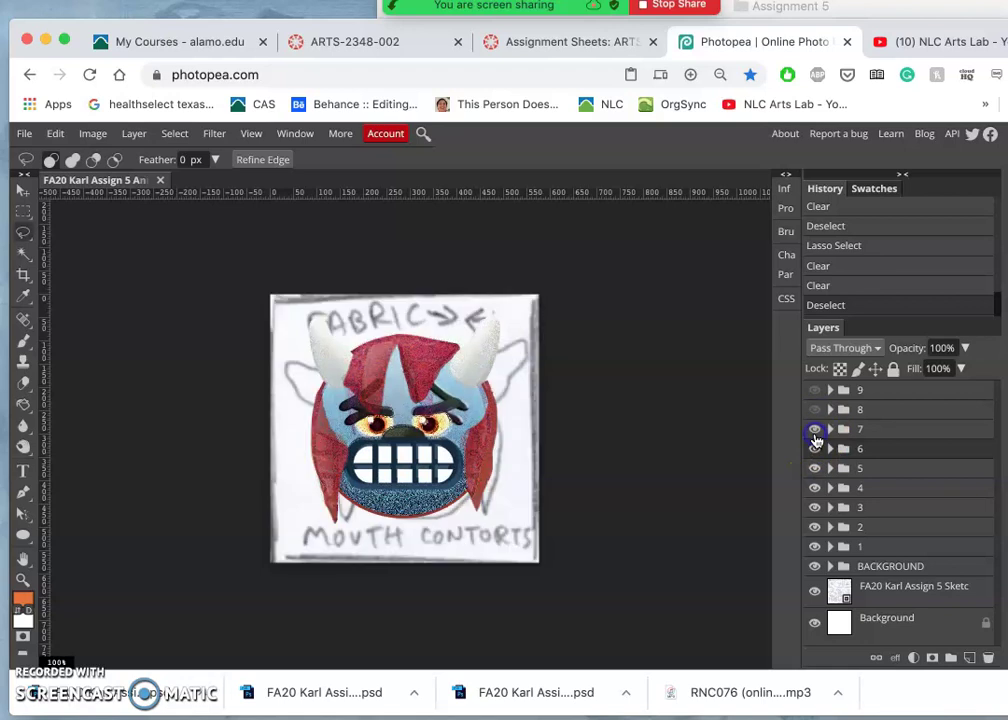
left_click(815, 430)
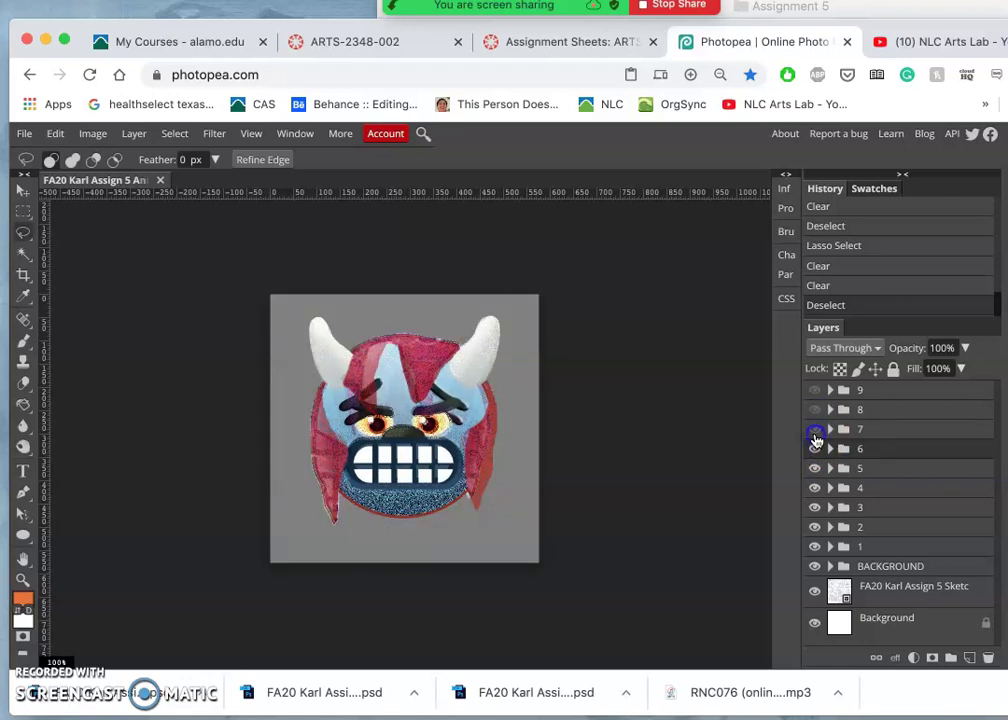
Show and expand group 7, check its 6 copy artwork against the sketch, and hide the Layer 7 sketch
left_click(815, 430)
left_click(830, 430)
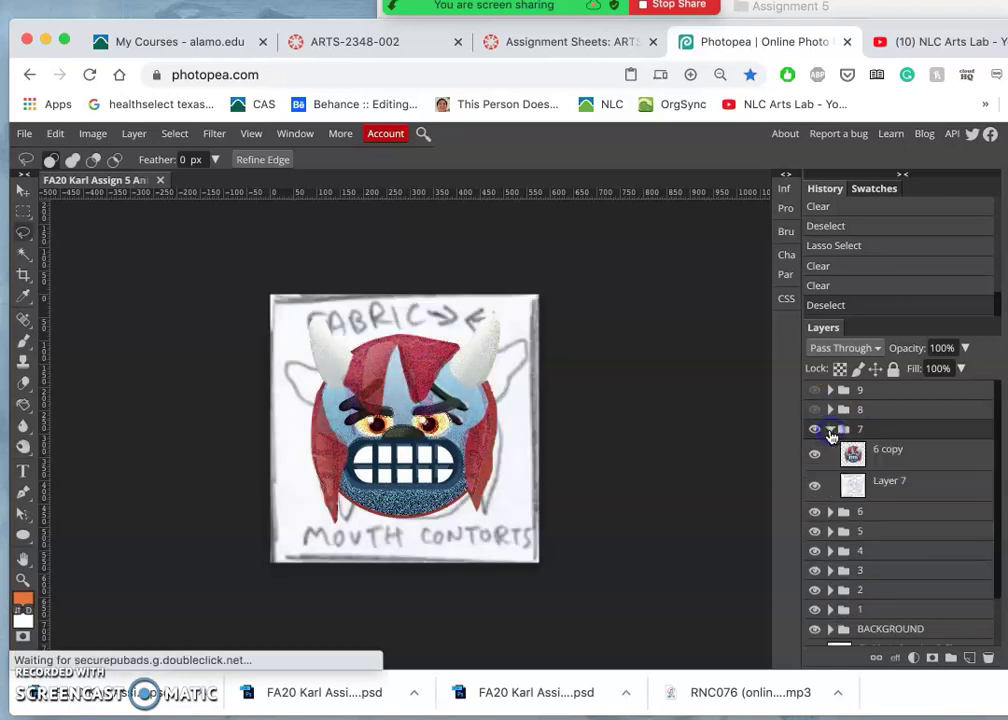
left_click(815, 454)
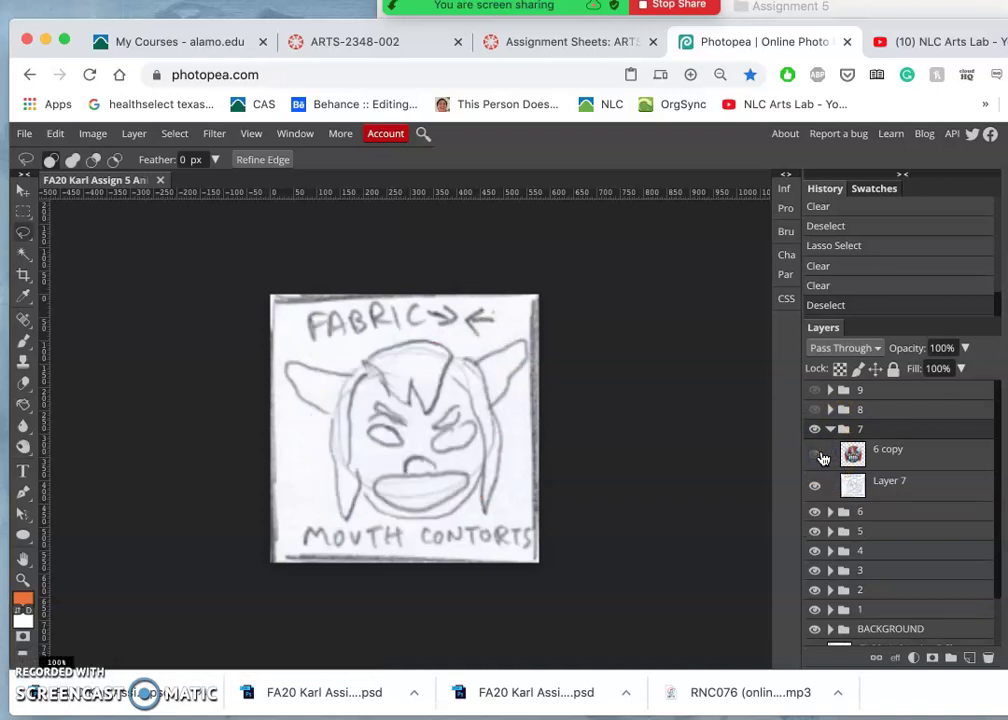
left_click(817, 455)
left_click(815, 486)
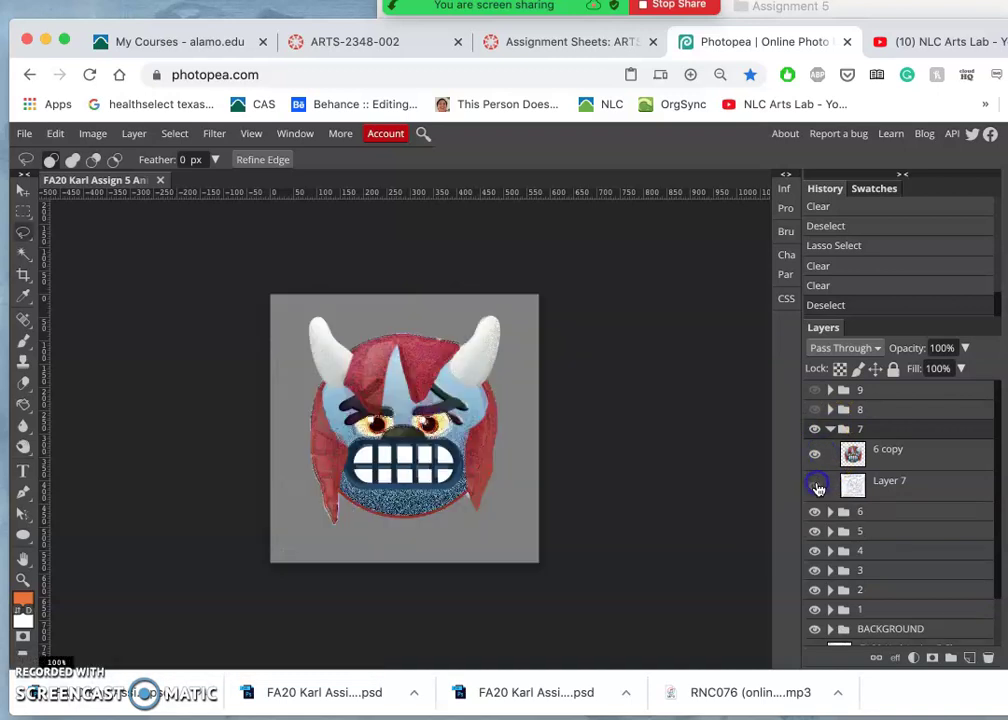
Duplicate the 6 copy layer inside group 7 and hide the original
left_click(846, 454)
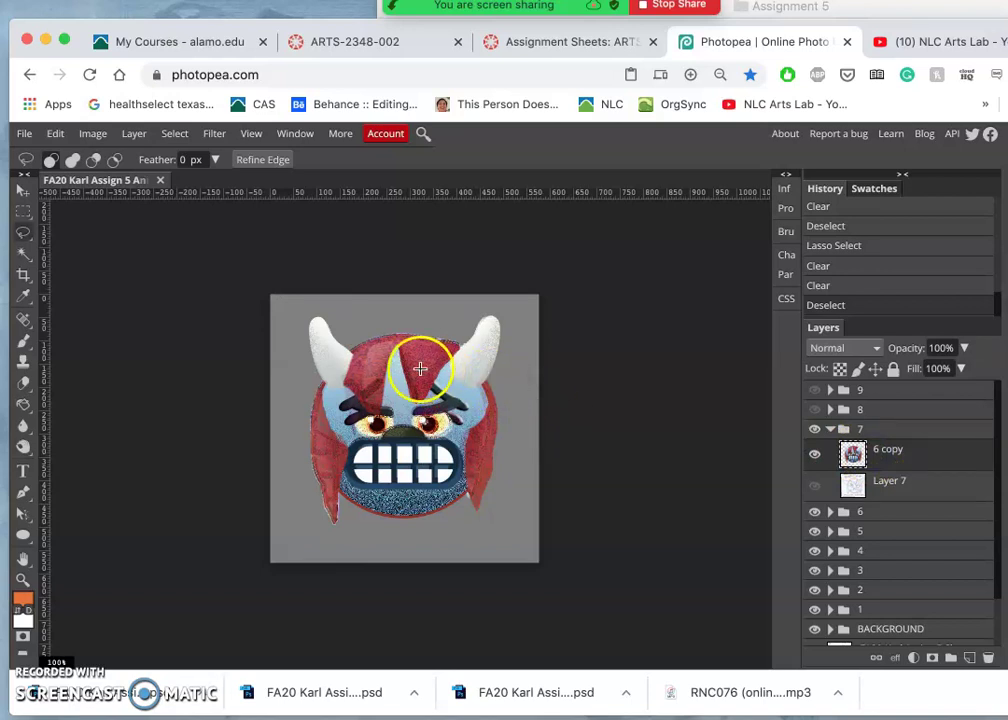
key("super+equal")
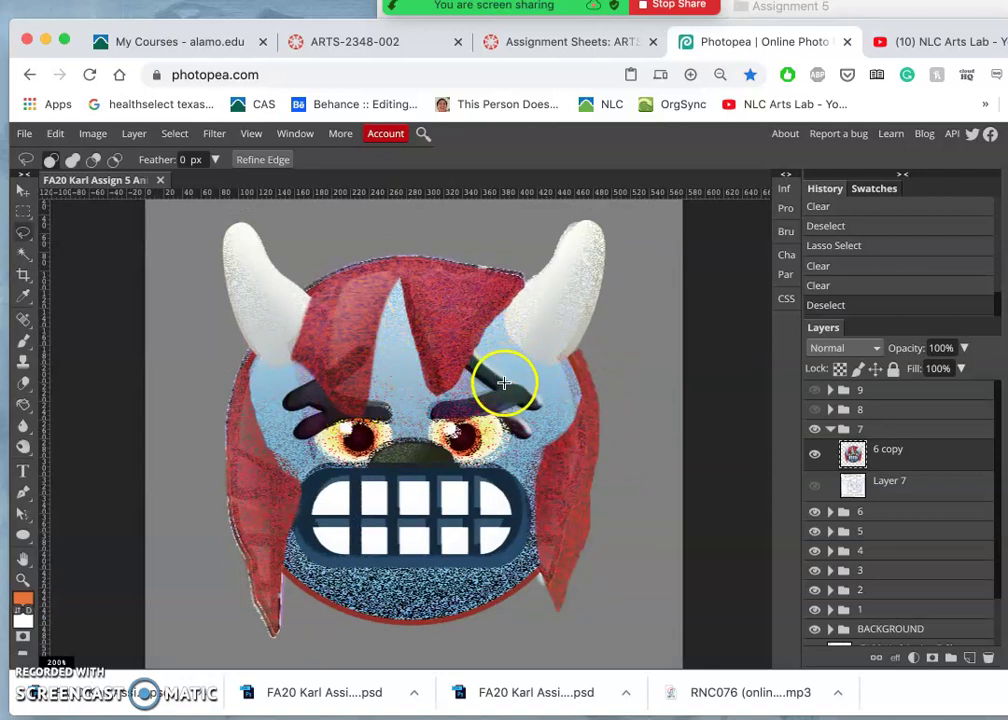
key("super+j")
left_click(812, 483)
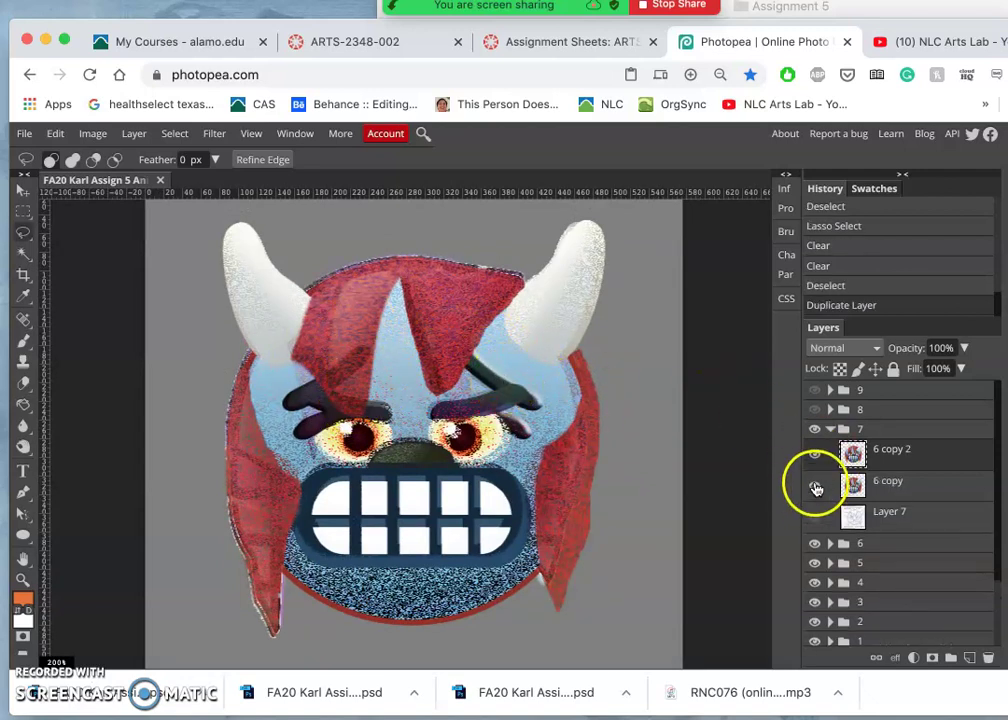
Use the Clone Stamp on 6 copy 2 to extend the red hood texture over the upper edge of the forehead gap
left_click(23, 361)
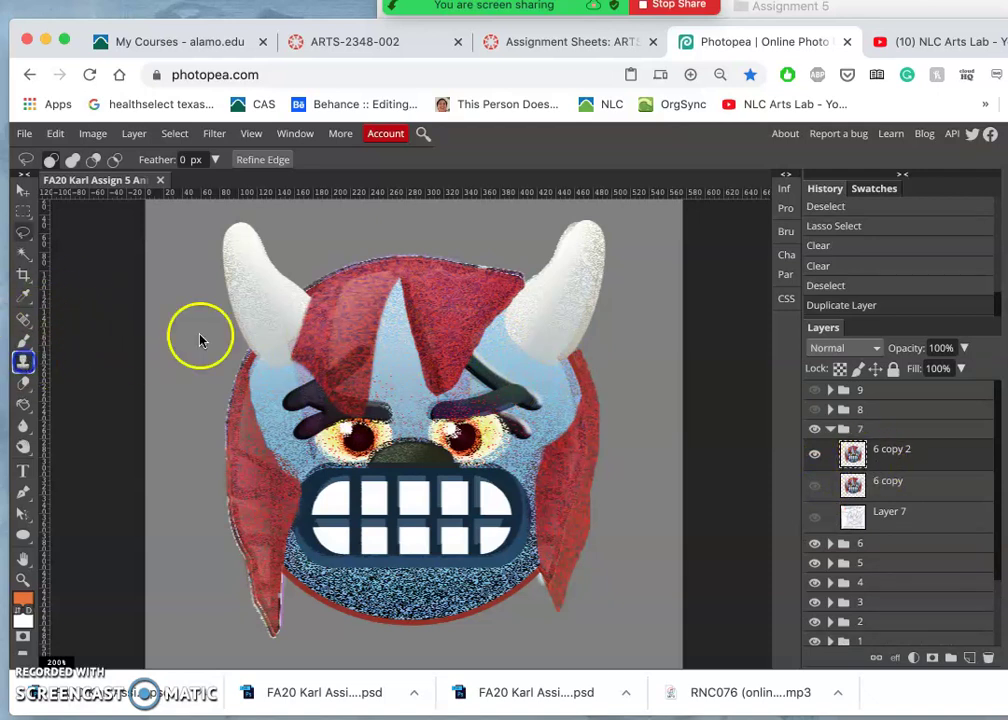
left_click(331, 302, "alt")
mouse_move(384, 302)
left_mouse_down()
mouse_move(396, 292)
mouse_move(386, 296)
left_mouse_up()
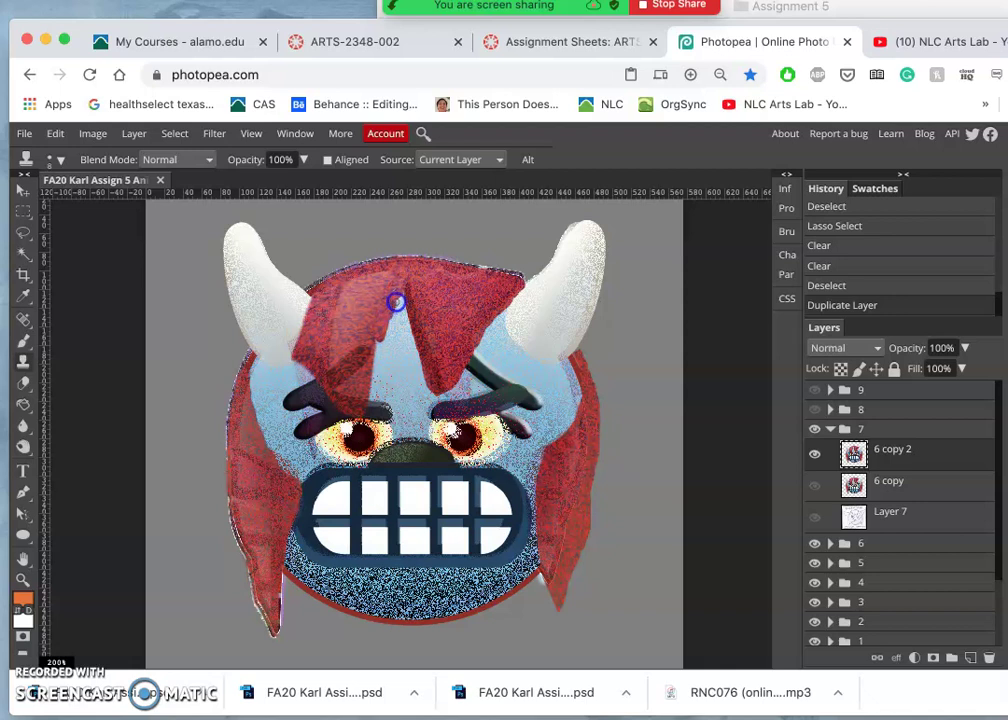
left_click(241, 229)
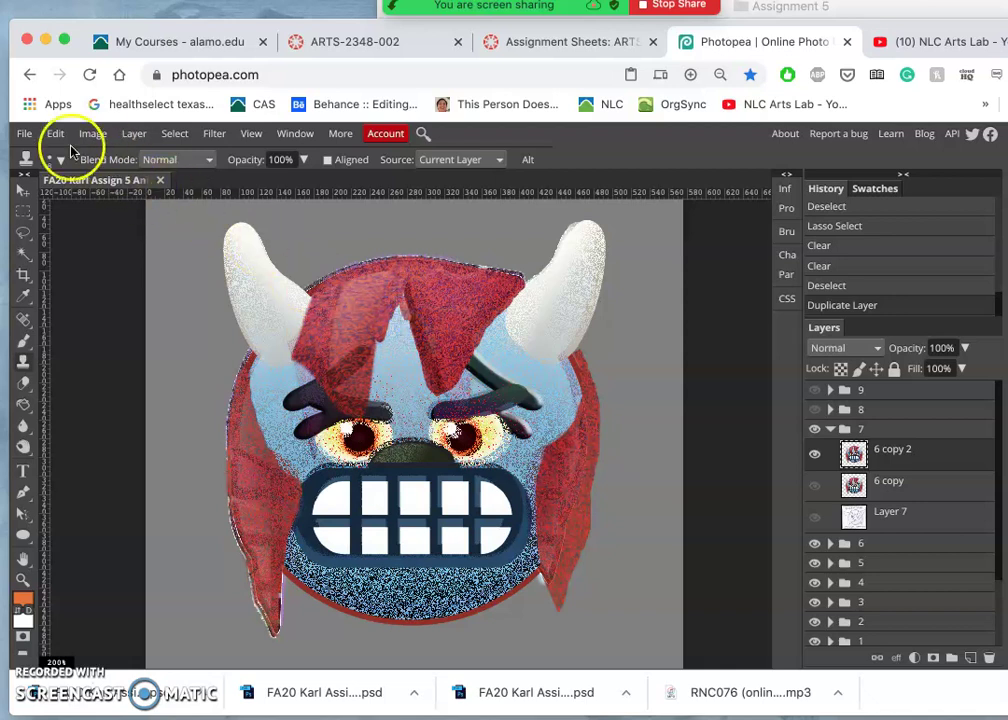
Enlarge the Clone Stamp brush to 21 px and clone red hood fabric over the tip of the forehead gap
left_click(60, 162)
left_click(110, 199)
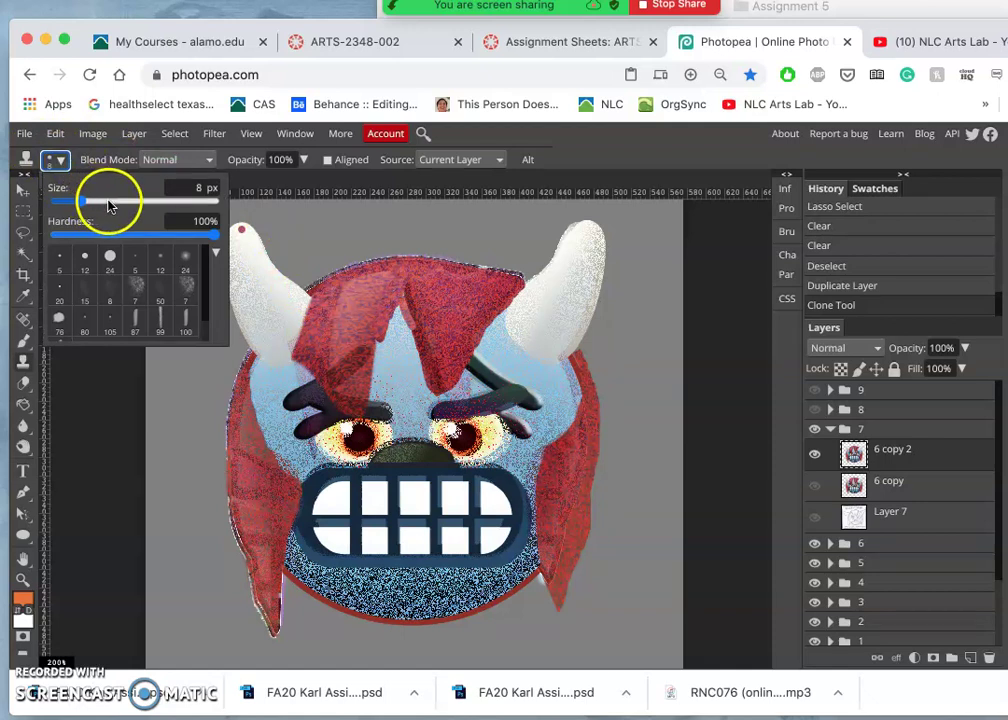
left_click(430, 326, "alt")
left_click(93, 200)
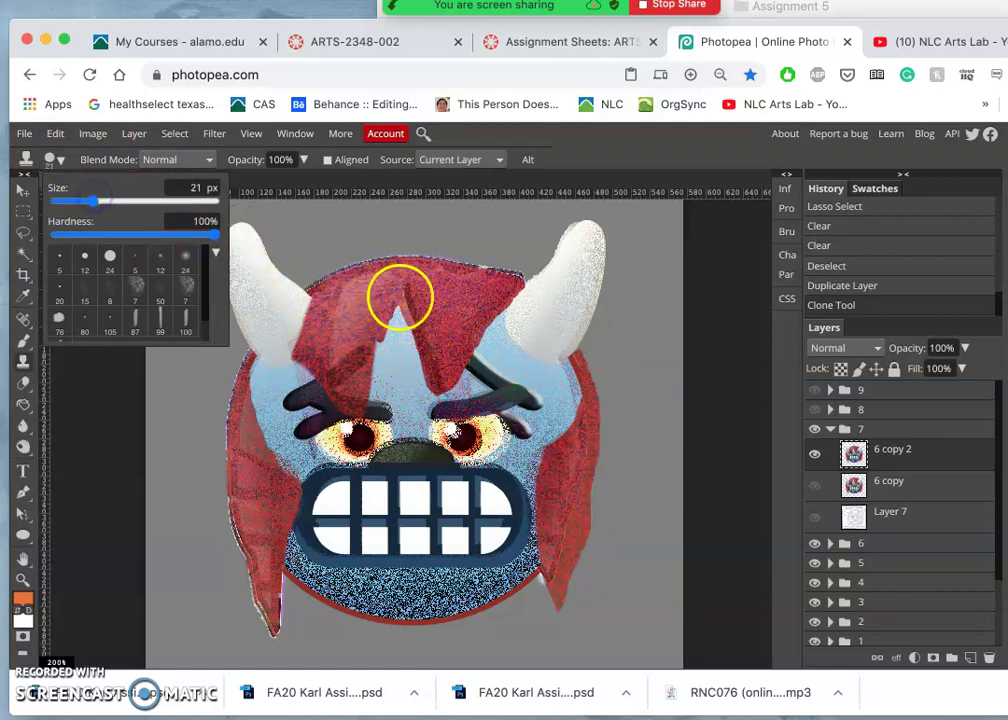
left_click(437, 290)
mouse_move(437, 290)
left_mouse_down()
mouse_move(430, 365)
mouse_move(409, 317)
left_mouse_up()
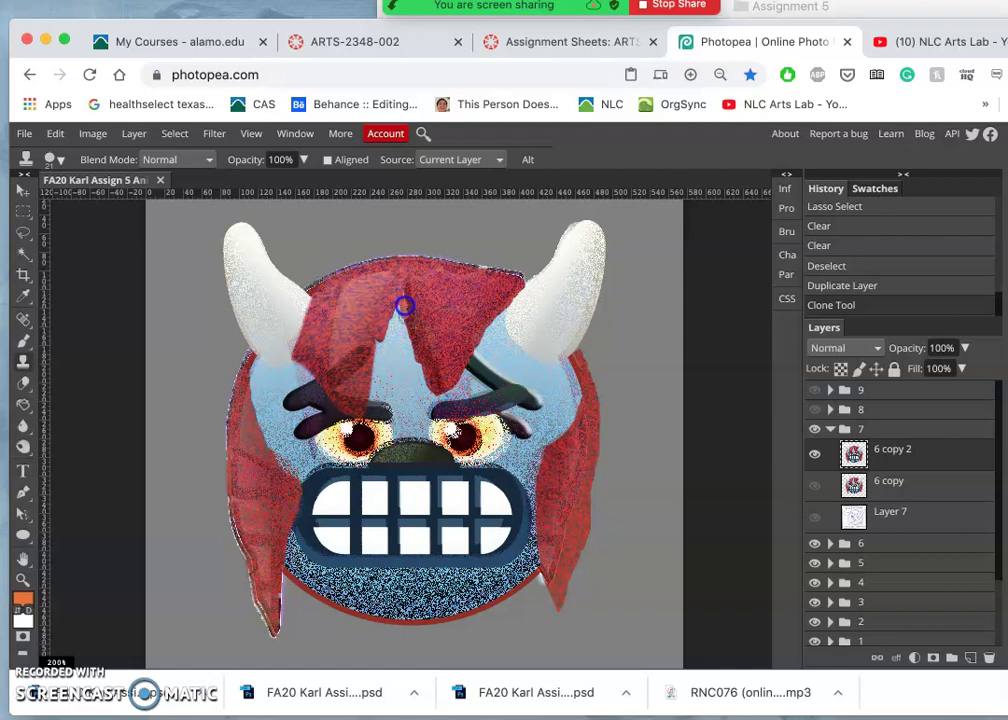
Clone more red hood fabric down the left side of the forehead gap and over the pale patch on the hood
mouse_move(401, 311)
left_mouse_down()
mouse_move(459, 306)
mouse_move(397, 310)
left_mouse_up()
left_click(459, 305, "alt")
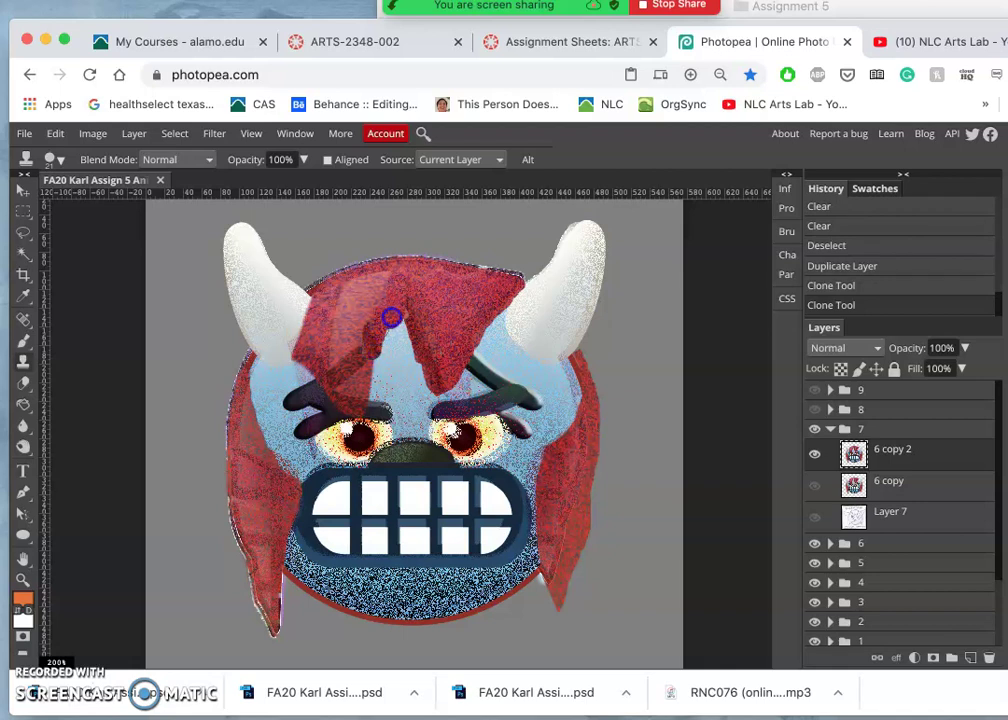
left_click_drag(394, 310, 371, 338)
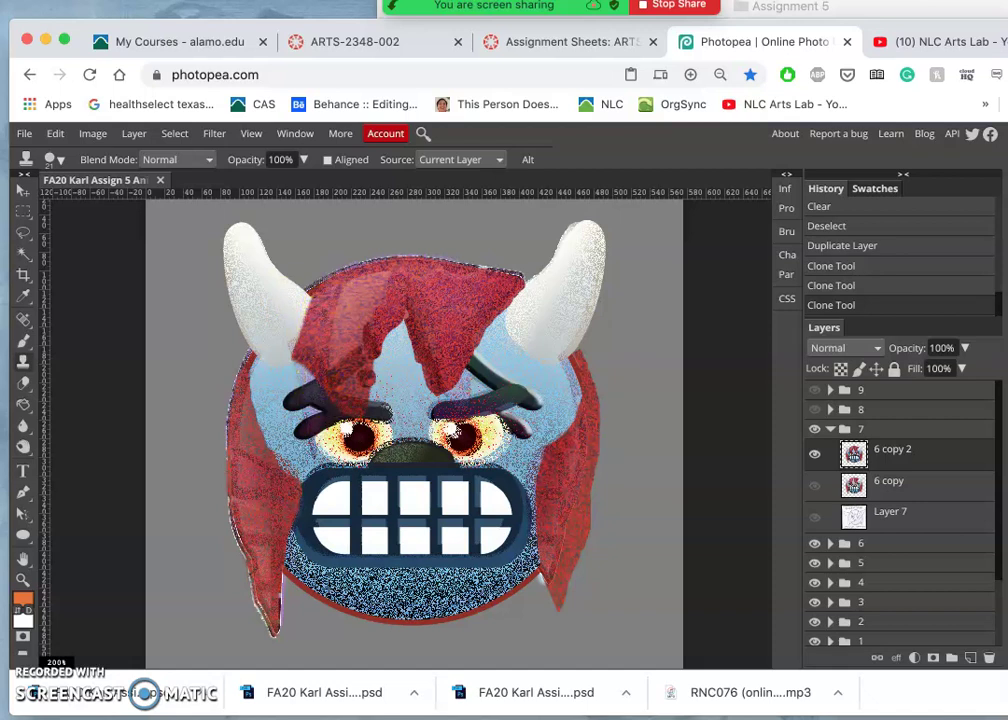
left_click(396, 306)
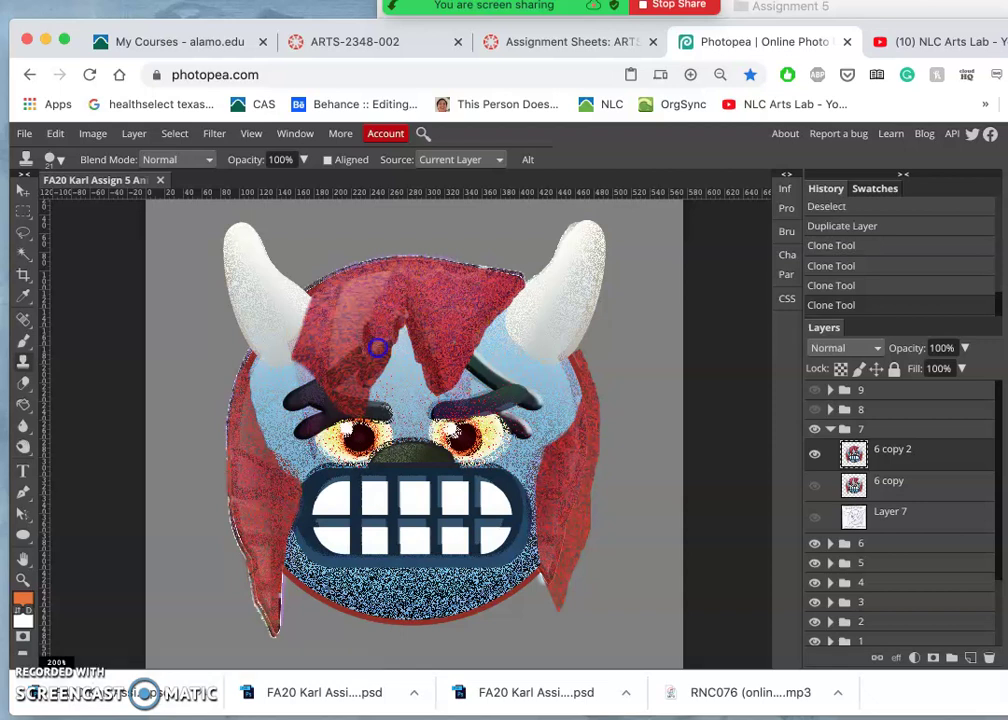
left_click(365, 341)
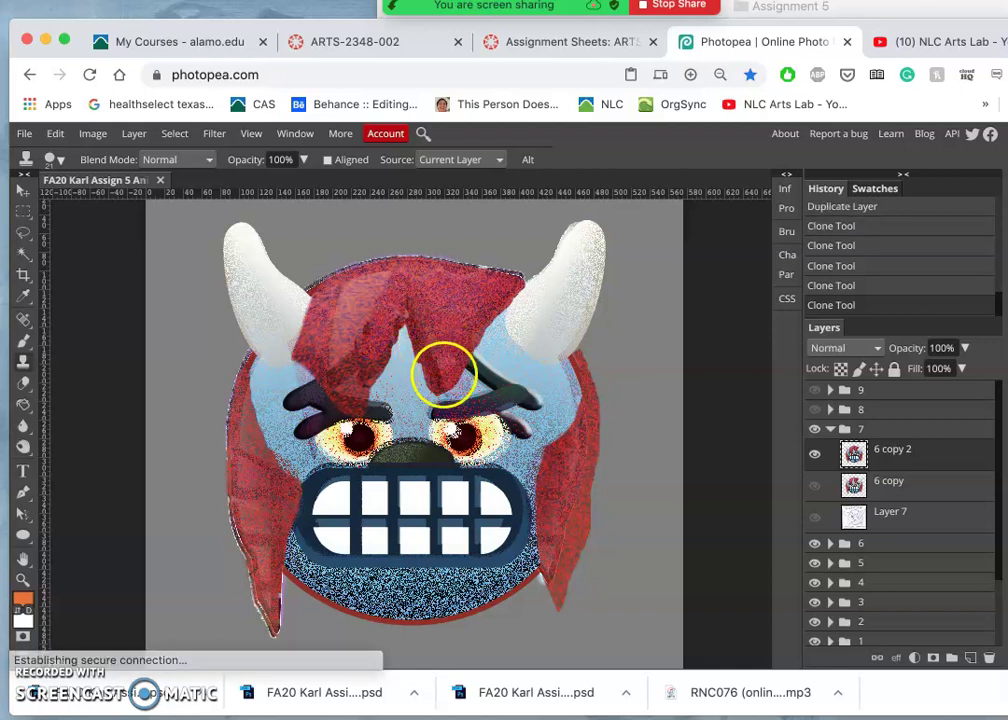
Sample the dark right eyebrow and clone it over the left eyebrow just below the hood strand
mouse_move(415, 391)
left_mouse_down()
mouse_move(393, 405)
mouse_move(298, 392)
mouse_move(462, 405)
mouse_move(307, 423)
left_mouse_up()
left_click(461, 406, "alt")
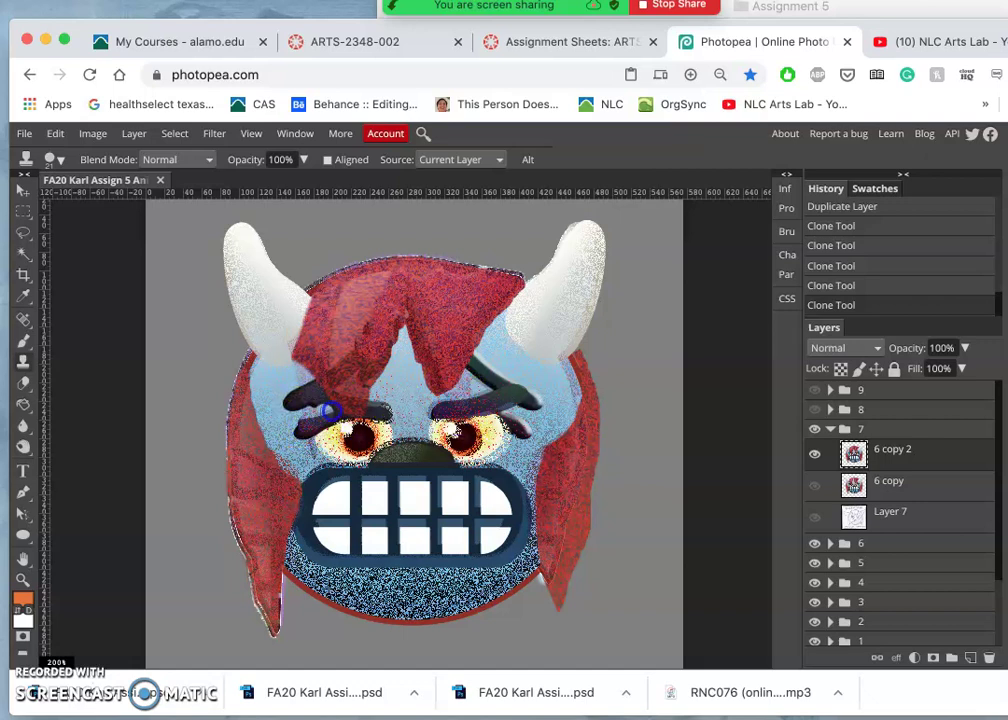
mouse_move(333, 410)
left_mouse_down()
mouse_move(328, 475)
mouse_move(423, 457)
mouse_move(517, 412)
mouse_move(549, 416)
left_mouse_up()
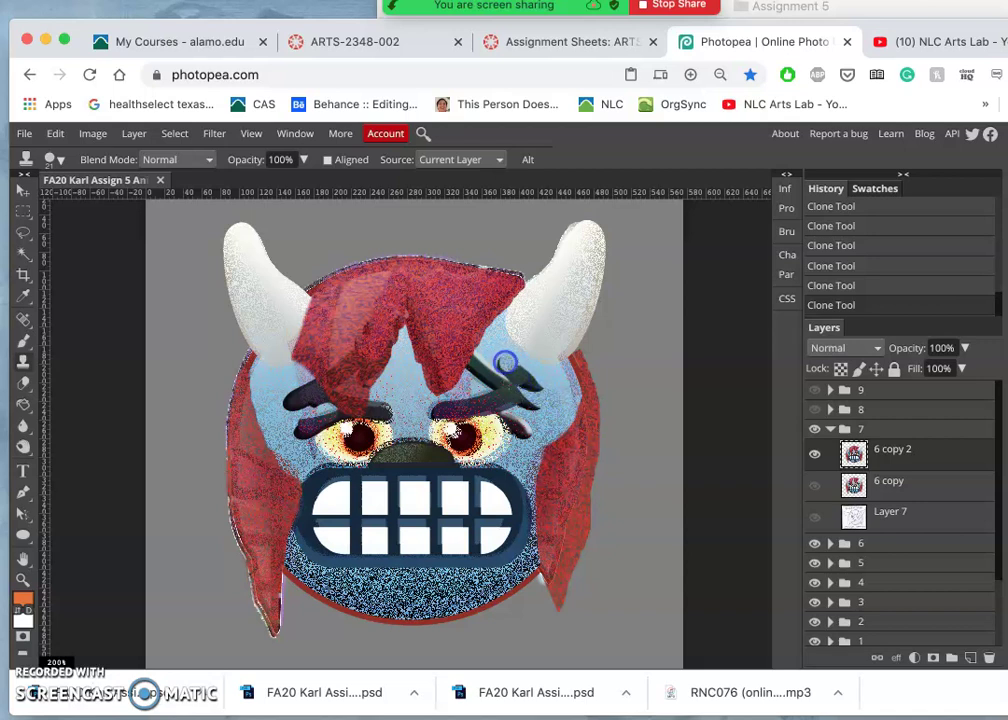
Clone blue skin over the stray dark marks around the outer end of the right eyebrow
left_click(554, 387)
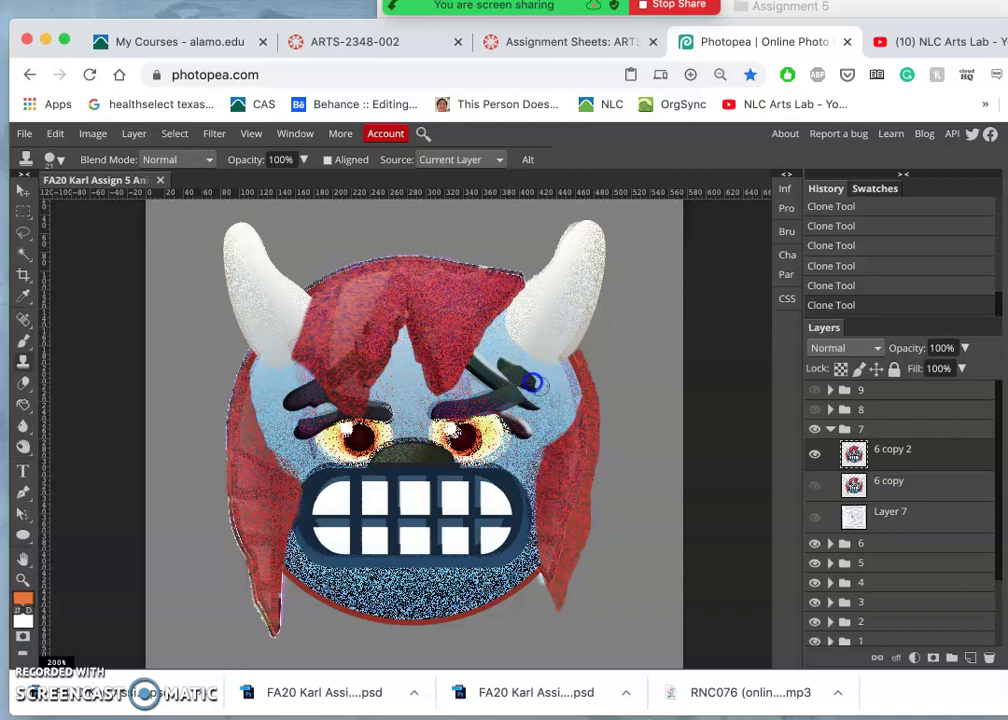
left_click(558, 419)
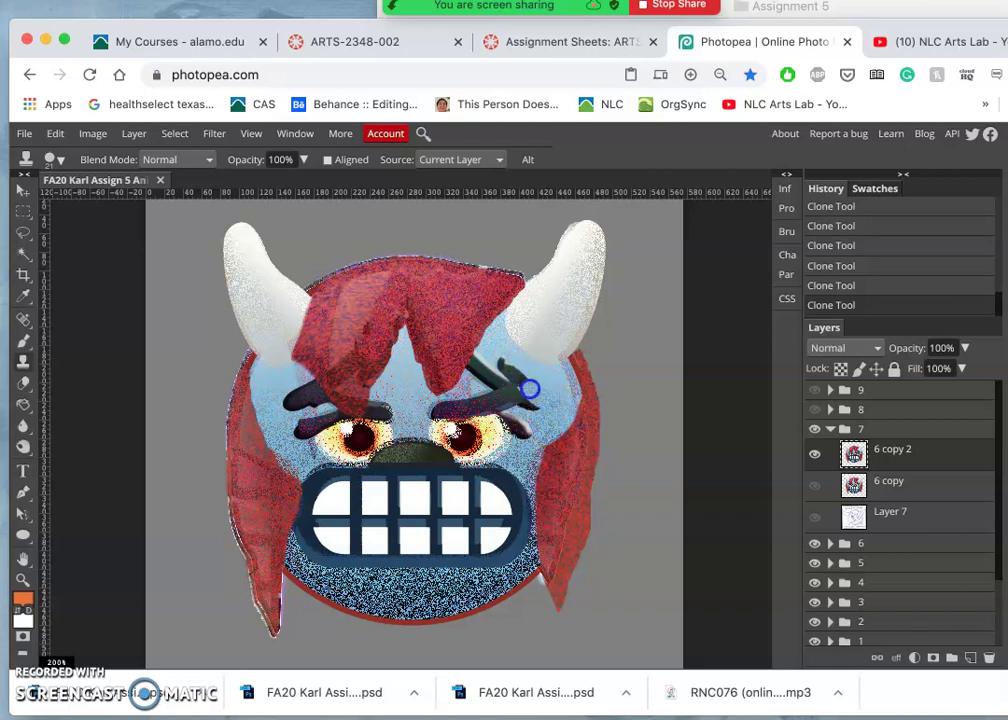
left_click(563, 407)
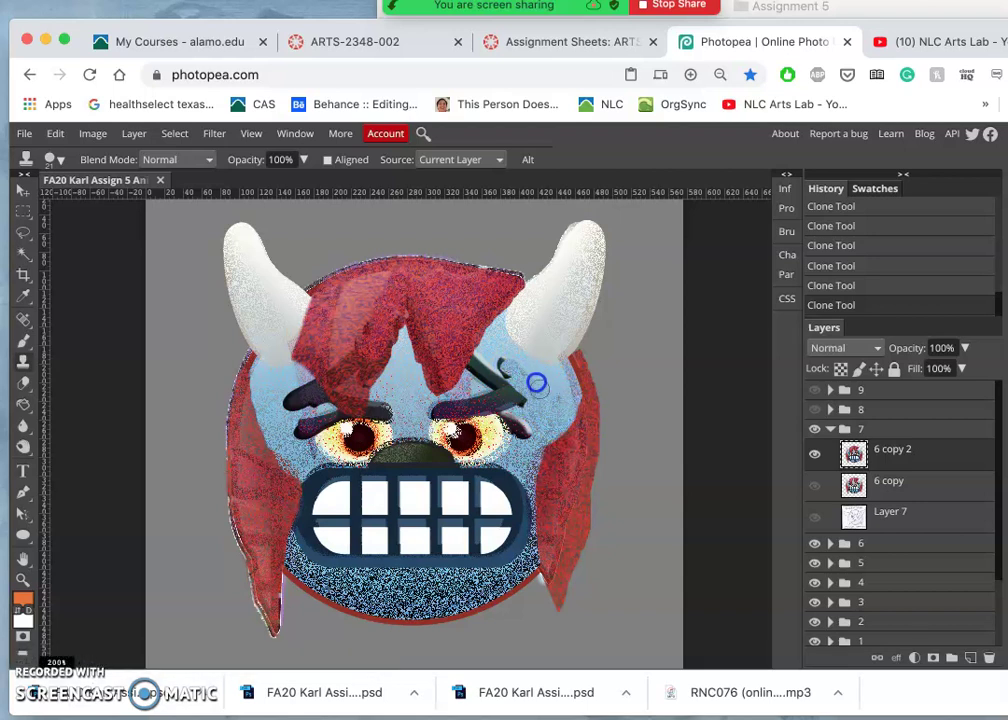
left_click(514, 373)
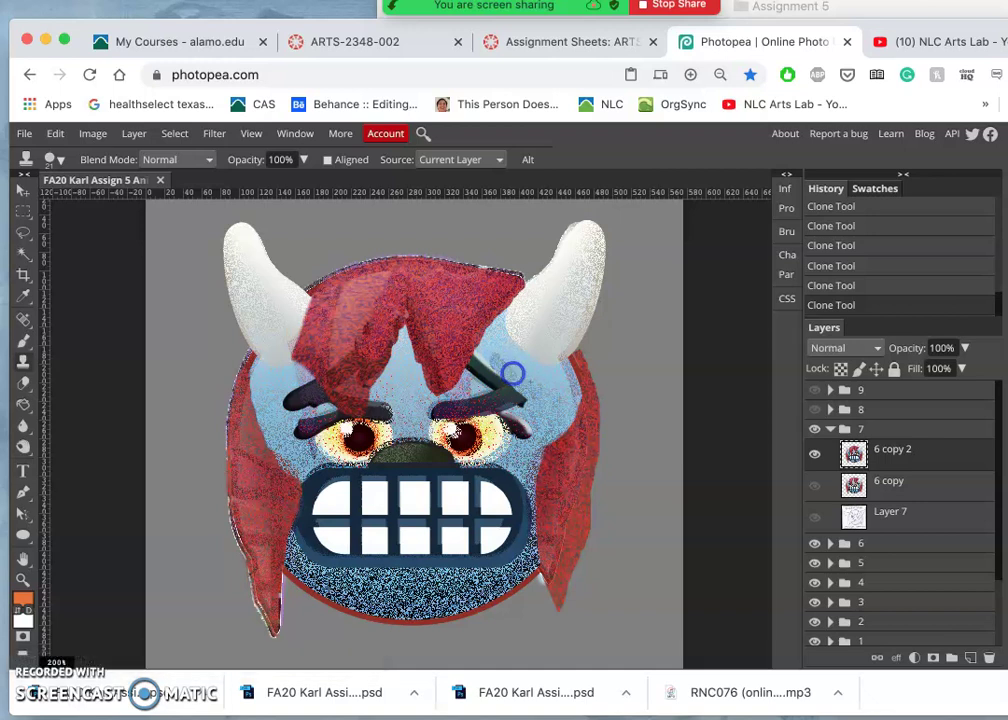
left_click_drag(555, 325, 547, 408)
left_click(547, 408, "alt")
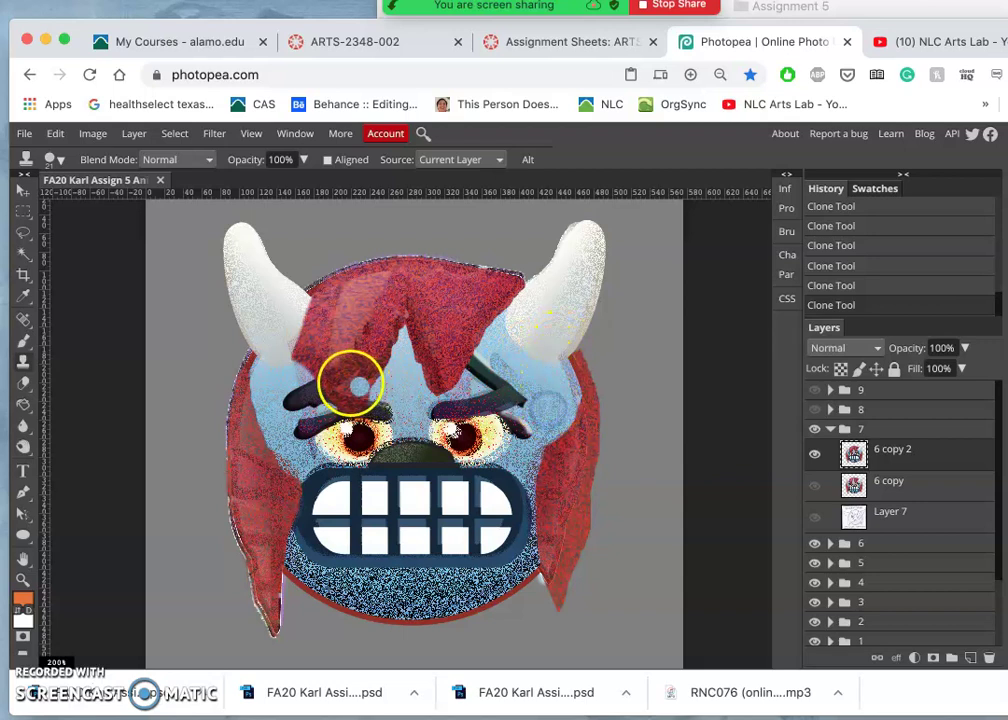
Try a dab of cloned colour at the base of the left horn, and undo it
left_click_drag(295, 365, 298, 377)
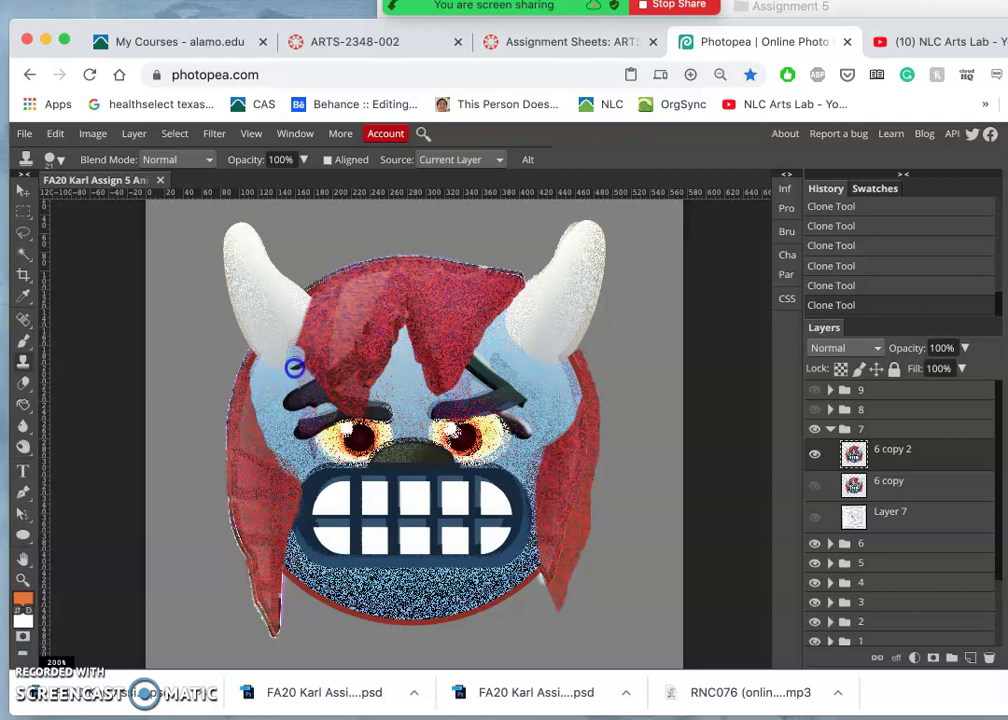
key("super+z")
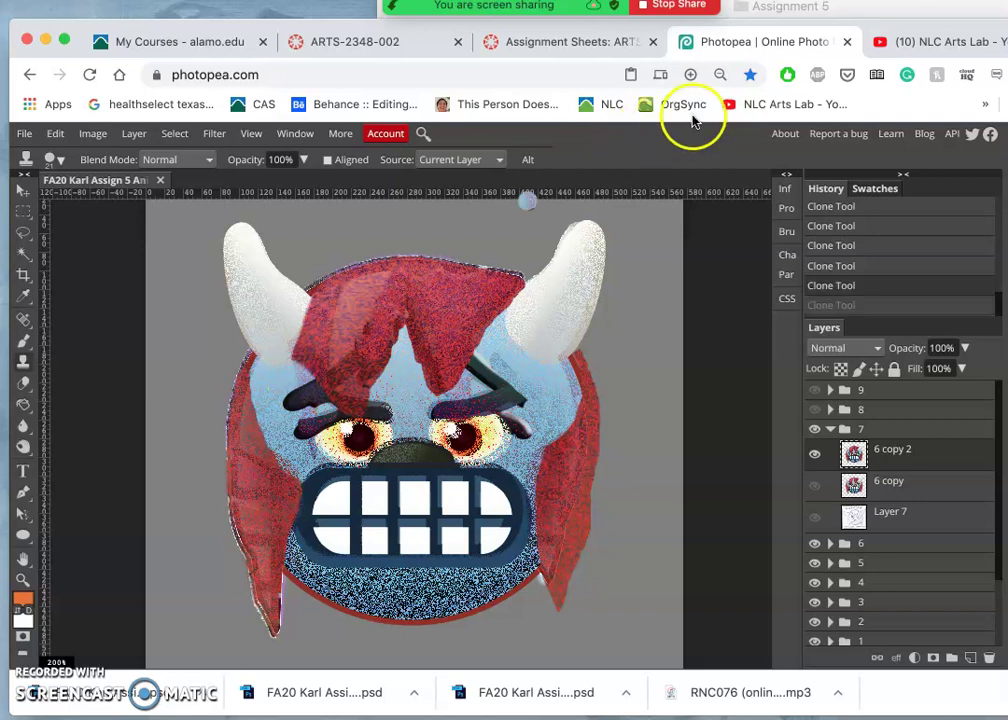
Check the reference artwork thumbnails in the Assignment 5 folder window, and return to the Photopea document
left_click(911, 10)
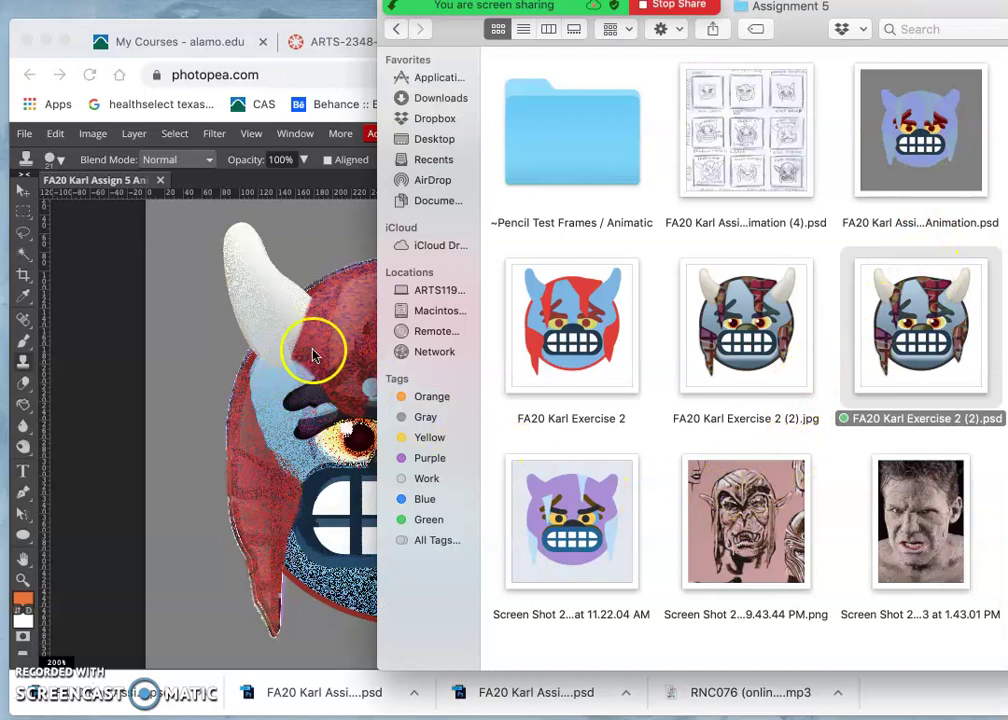
left_click(277, 395)
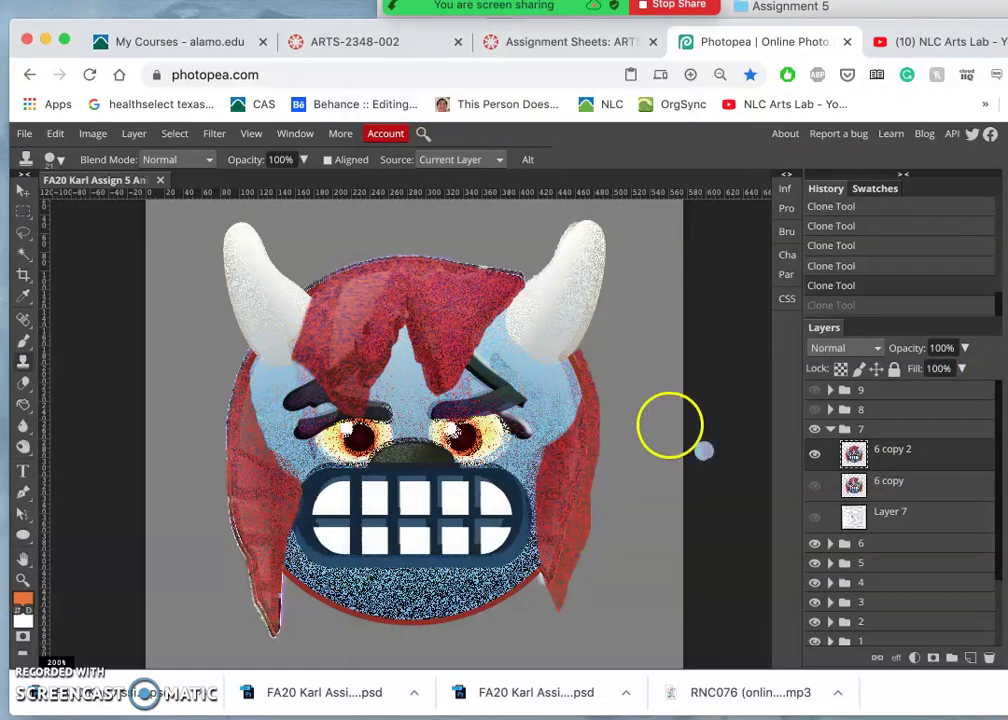
left_click(347, 262)
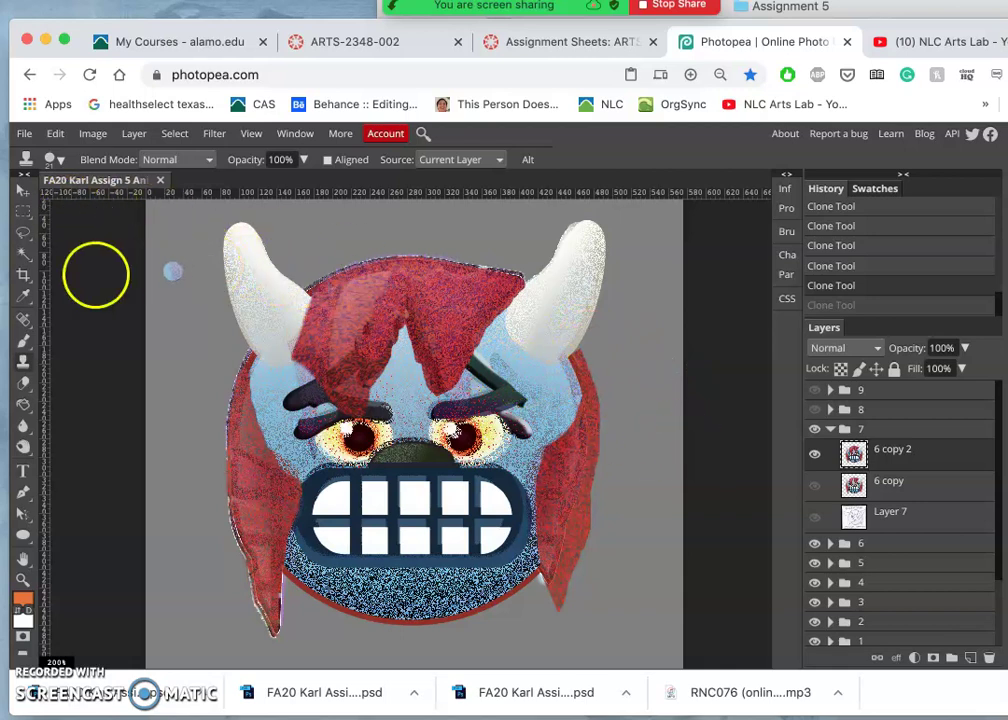
Try to select the left horn with the Magic Wand
left_click(20, 258)
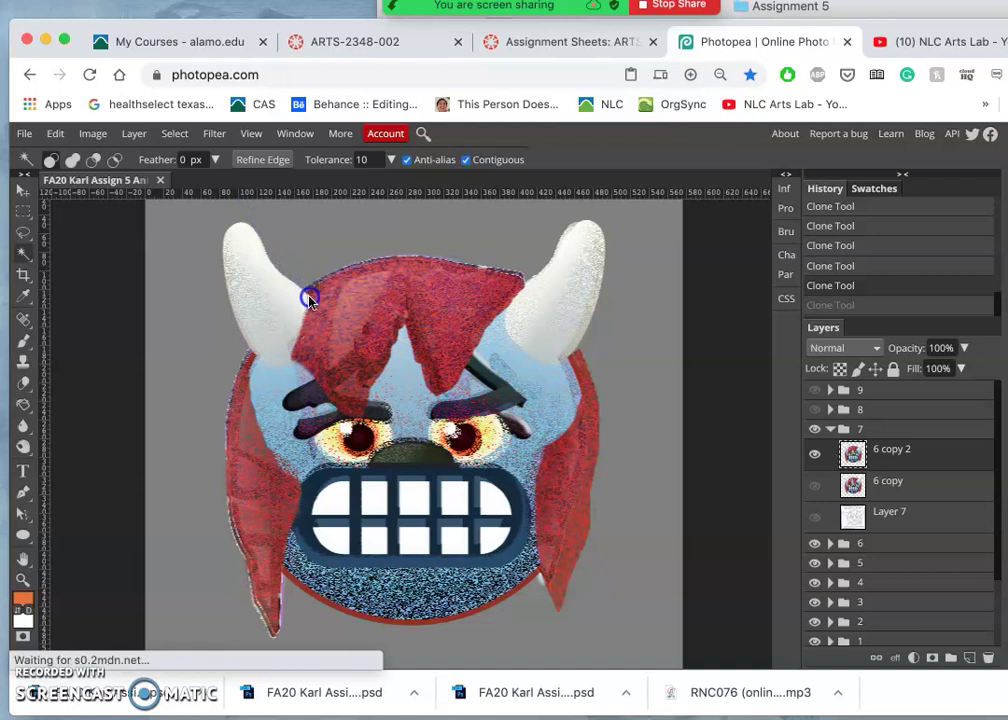
left_click(287, 354)
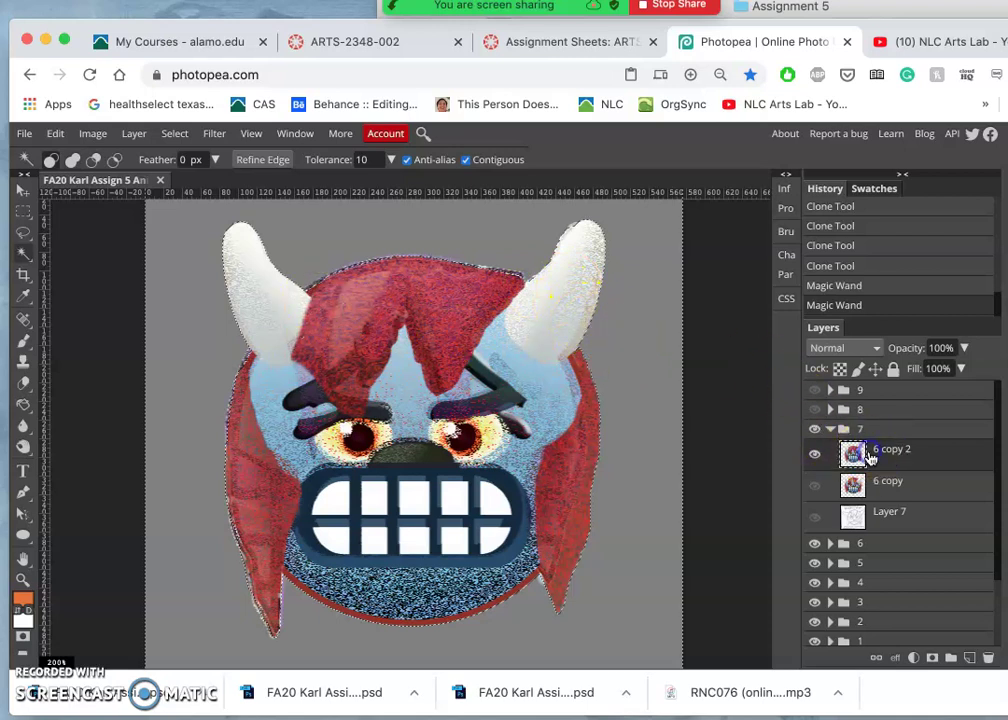
Clear the Magic Wand selection, outline the whole left horn with the Lasso, and cut it from the 6 copy 2 layer
left_click(22, 232)
left_click(209, 315)
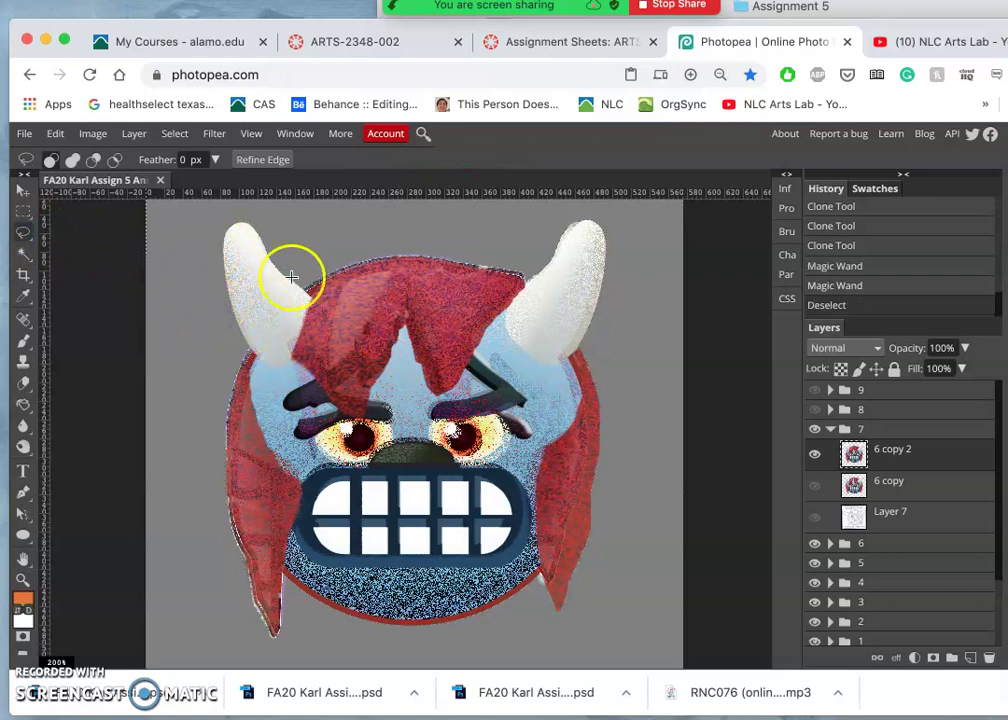
left_click_drag(313, 299, 313, 300)
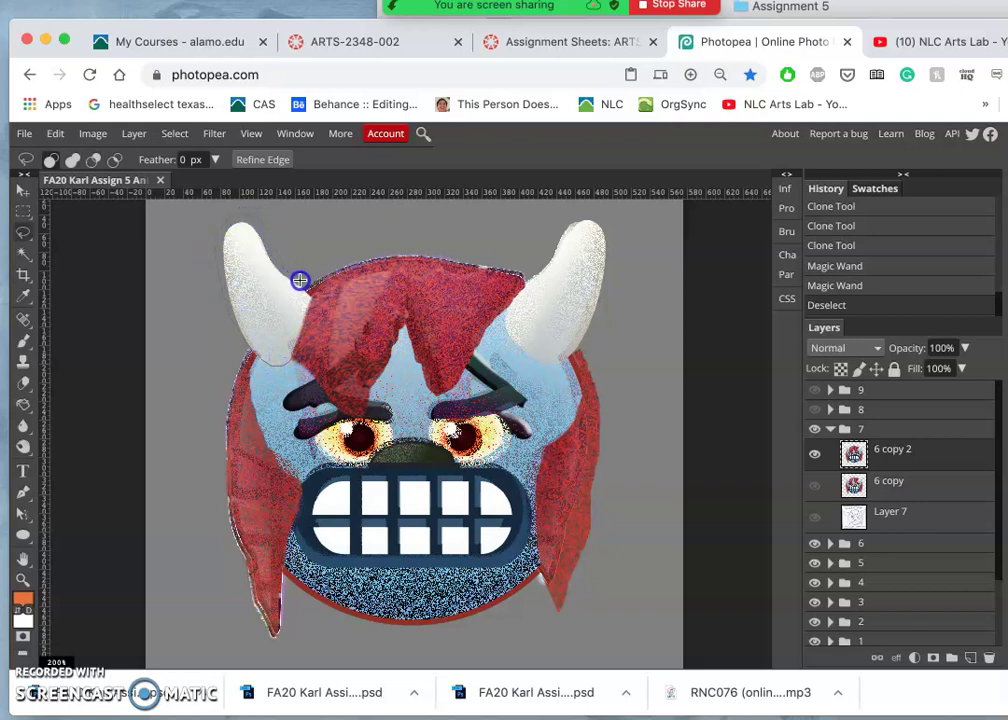
left_click_drag(312, 296, 313, 299)
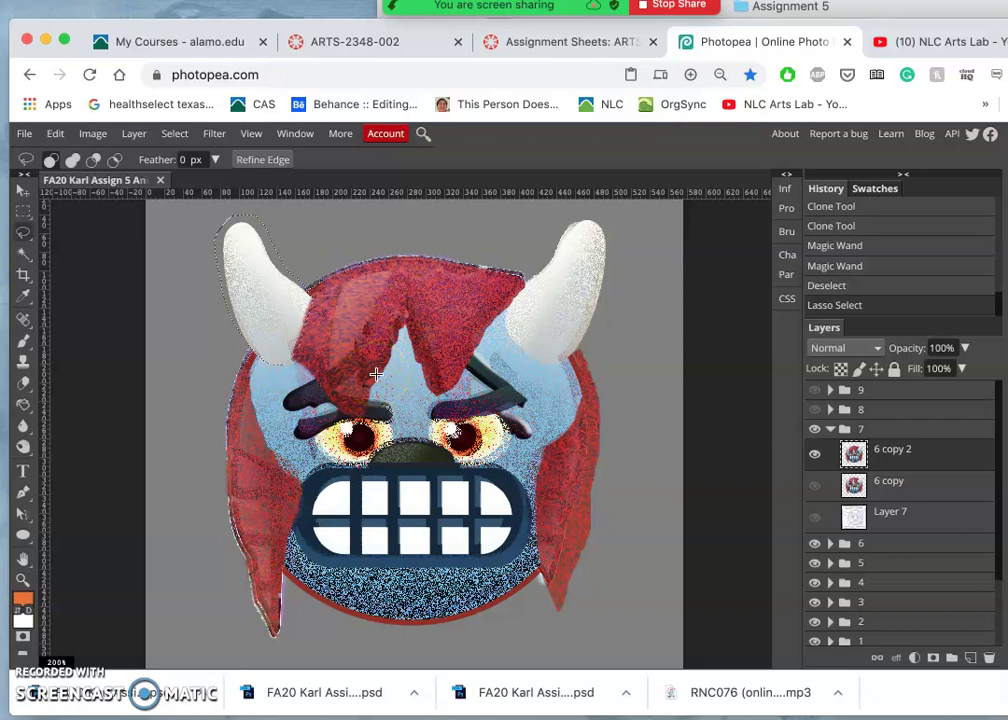
left_click(56, 134)
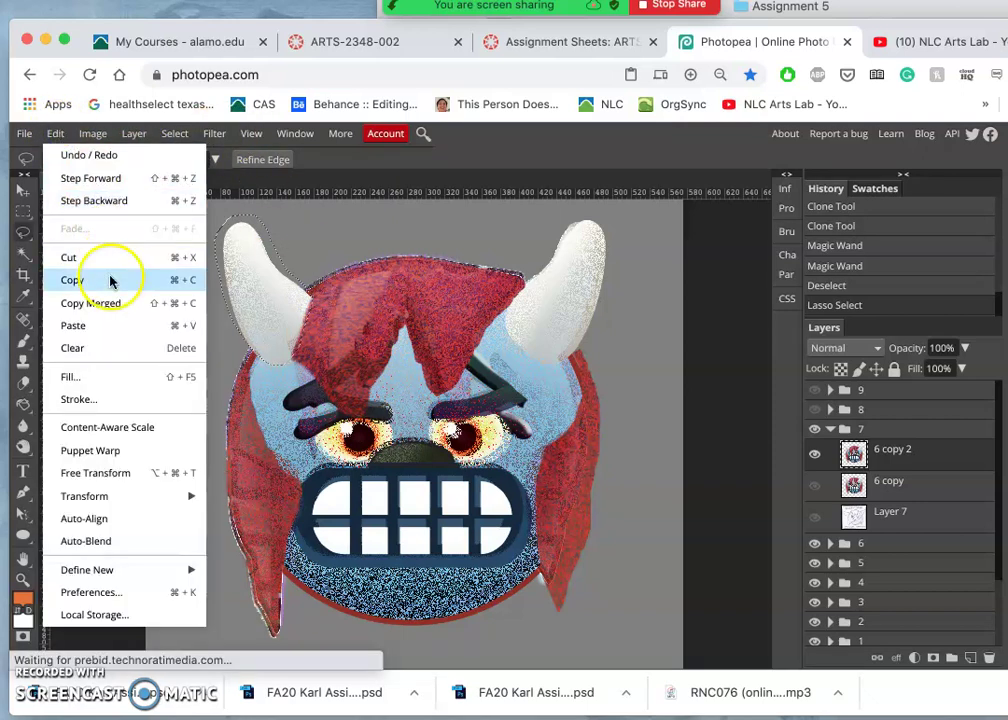
left_click(155, 259)
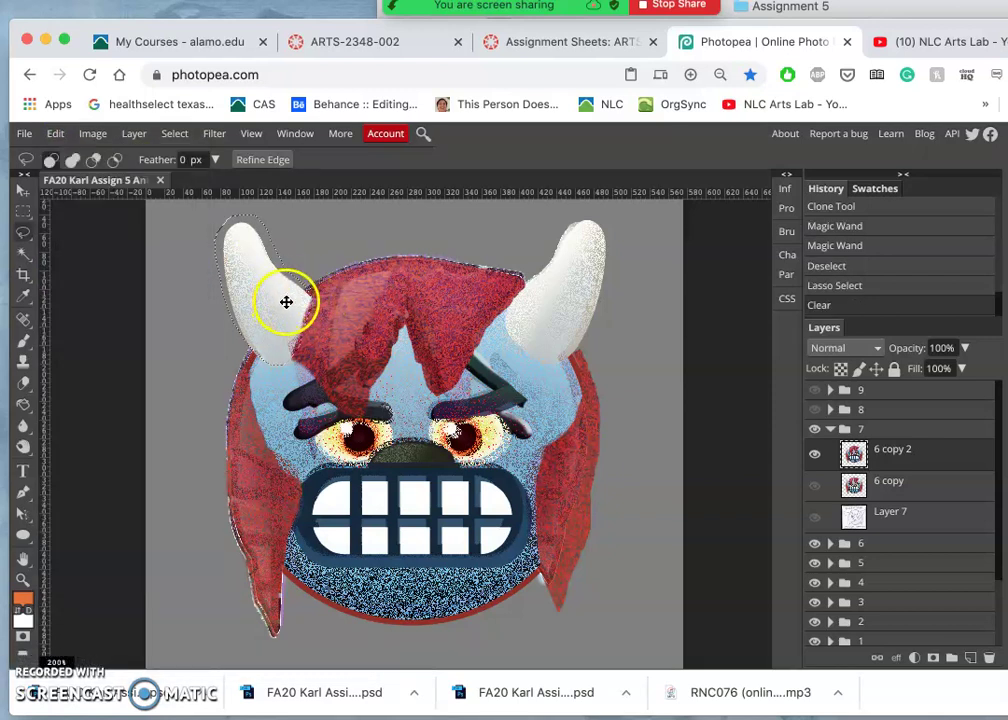
Hide the earlier frame groups 6 through 1 so only the frame 7 artwork shows over the grey background
left_click(815, 543)
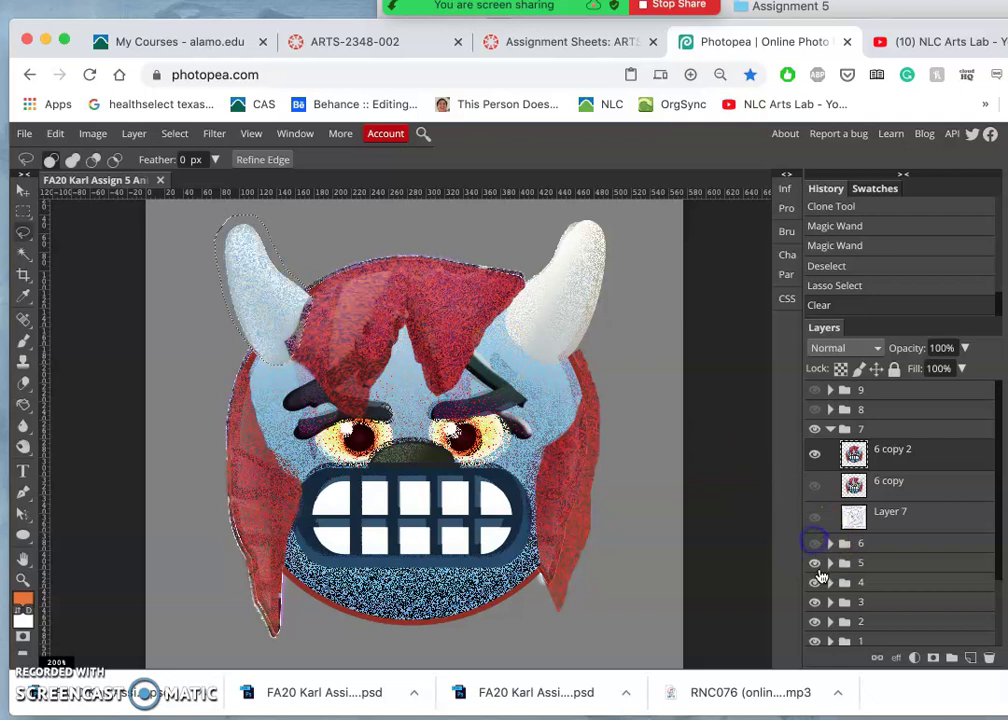
left_click(815, 563)
left_click(815, 582)
left_click(815, 602)
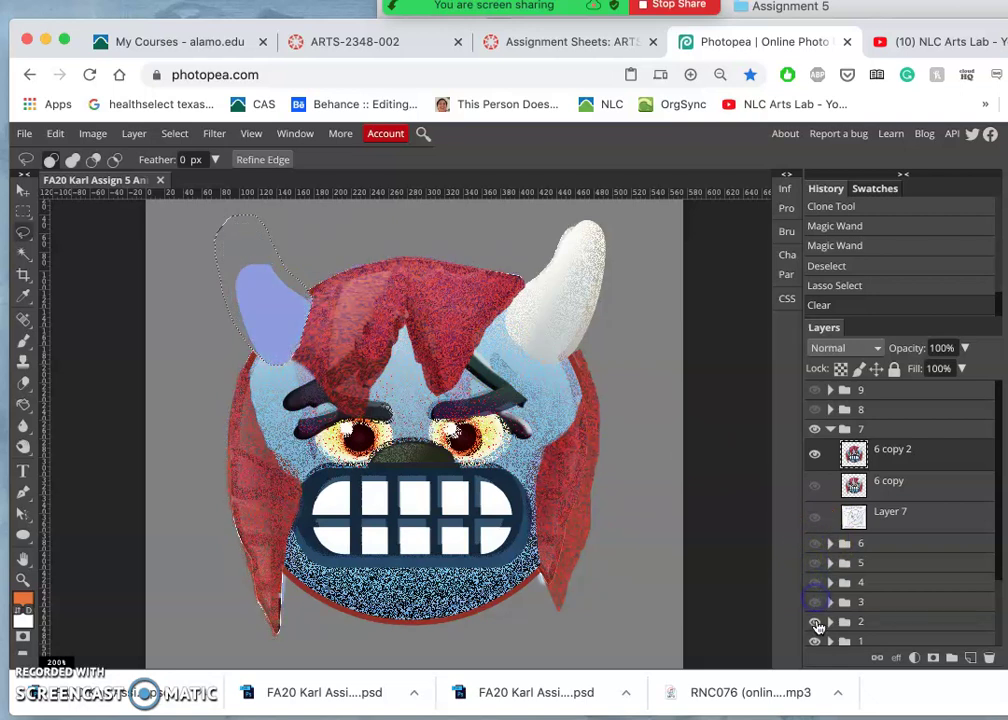
left_click(815, 621)
left_click(815, 641)
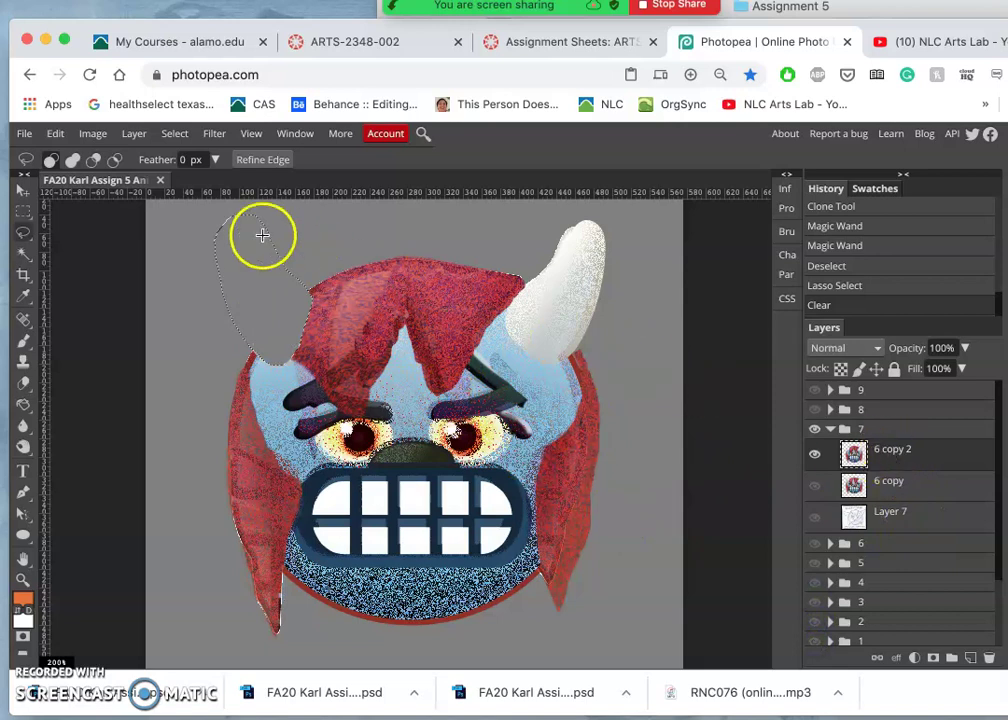
Paste the cut left horn onto its own layer in group 7
left_click(54, 133)
left_click(85, 325)
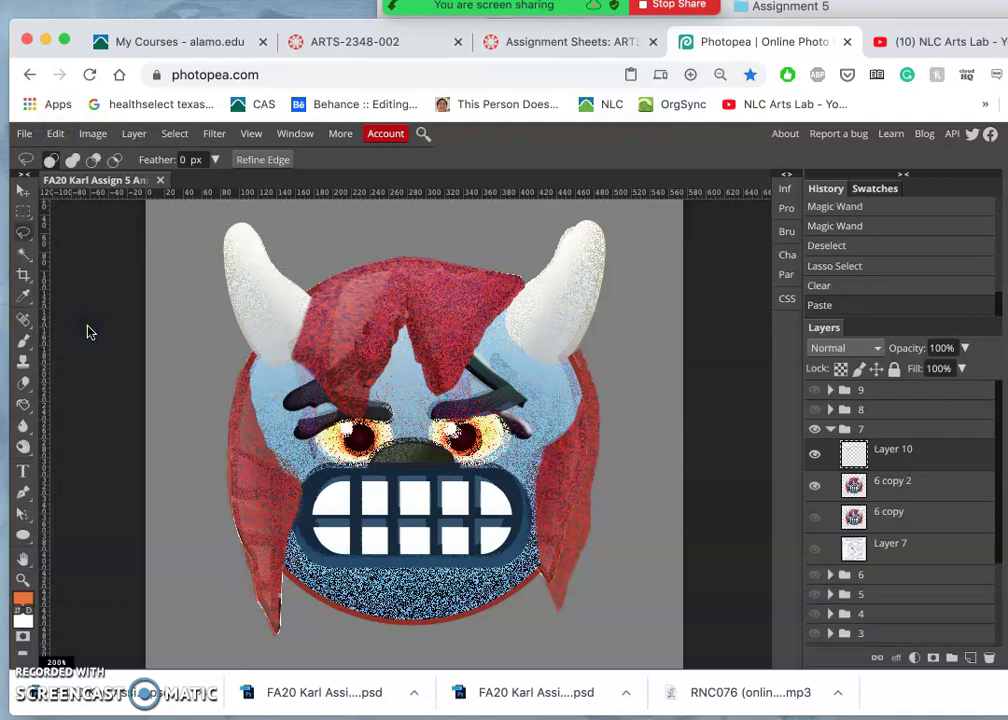
right_click(888, 464)
Lasso the right horn on the 6 copy 2 layer, cut it out, and paste it onto its own layer
left_click(926, 491)
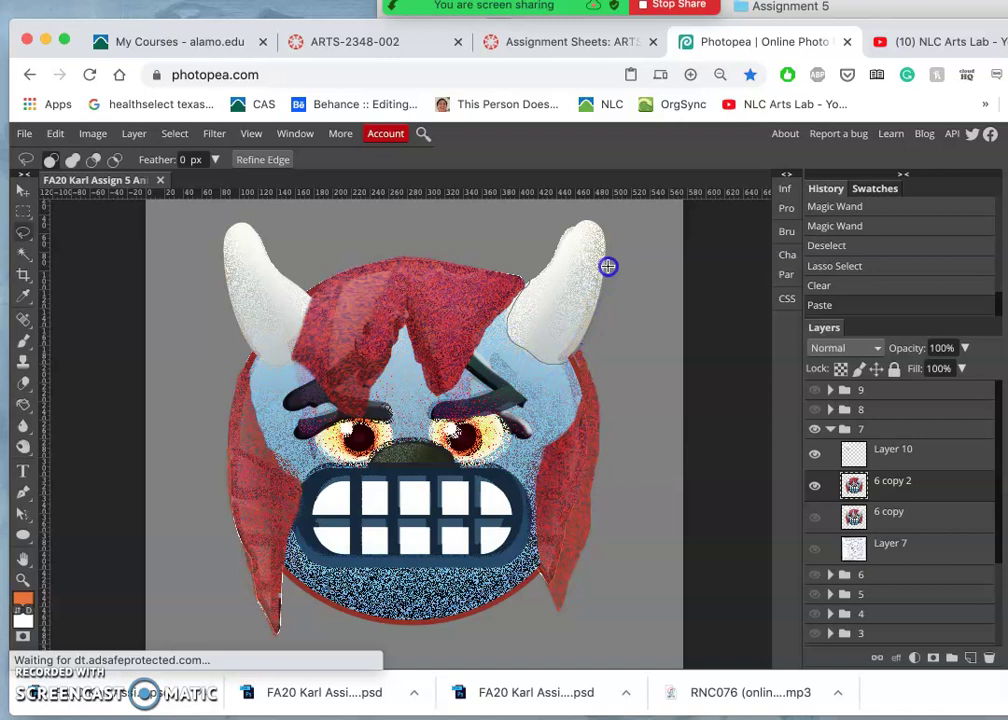
left_click_drag(579, 222, 530, 280)
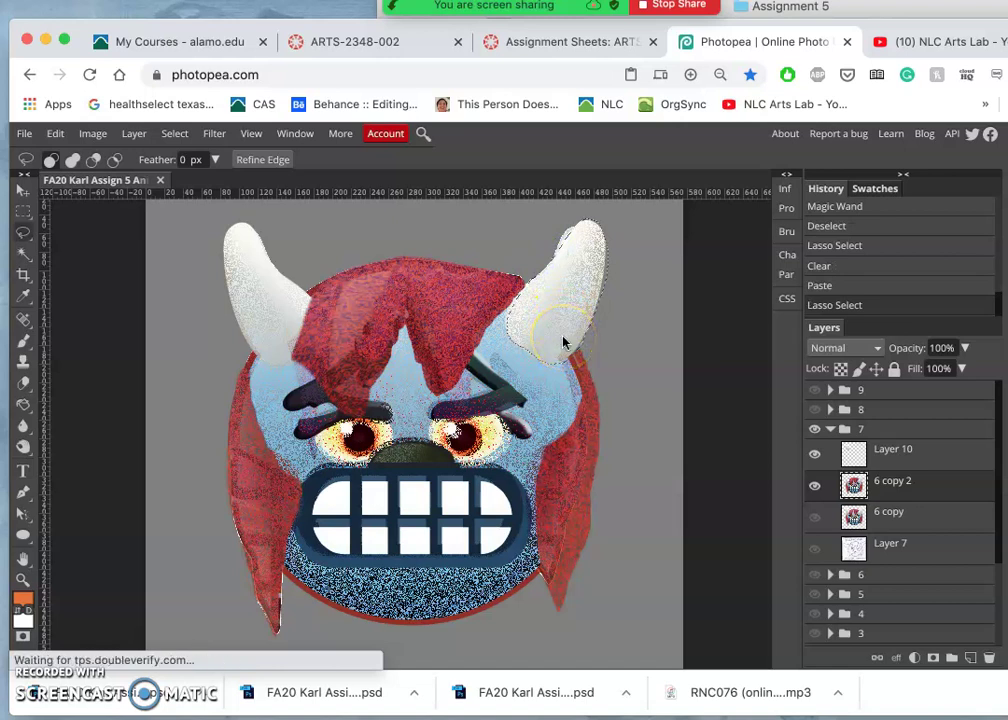
key("Delete")
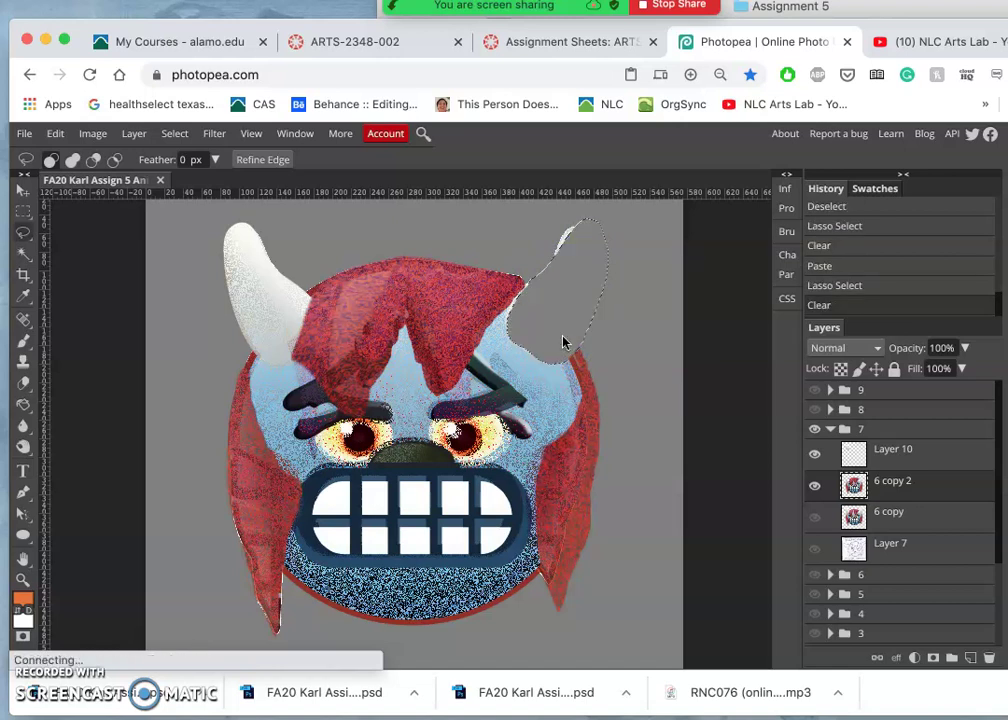
key("ctrl+v")
Temporarily hide both horn layers and delete the leftover sliver of the right horn from the 6 copy 2 layer
left_click(815, 483)
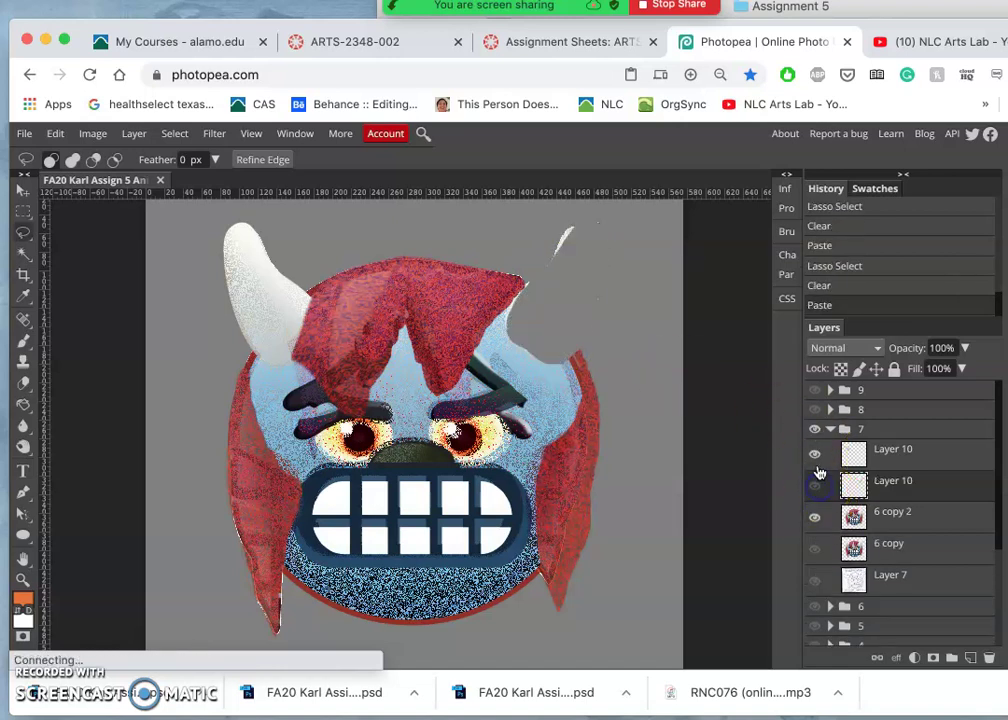
left_click(817, 460)
left_click(862, 515)
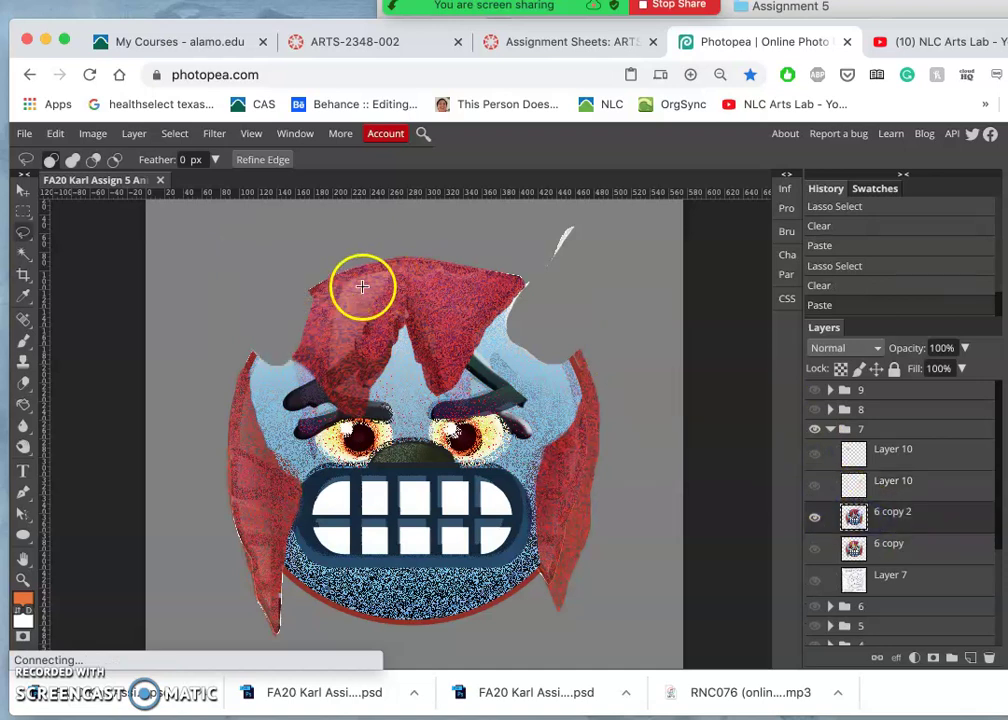
left_click(26, 233)
left_click_drag(536, 275, 537, 275)
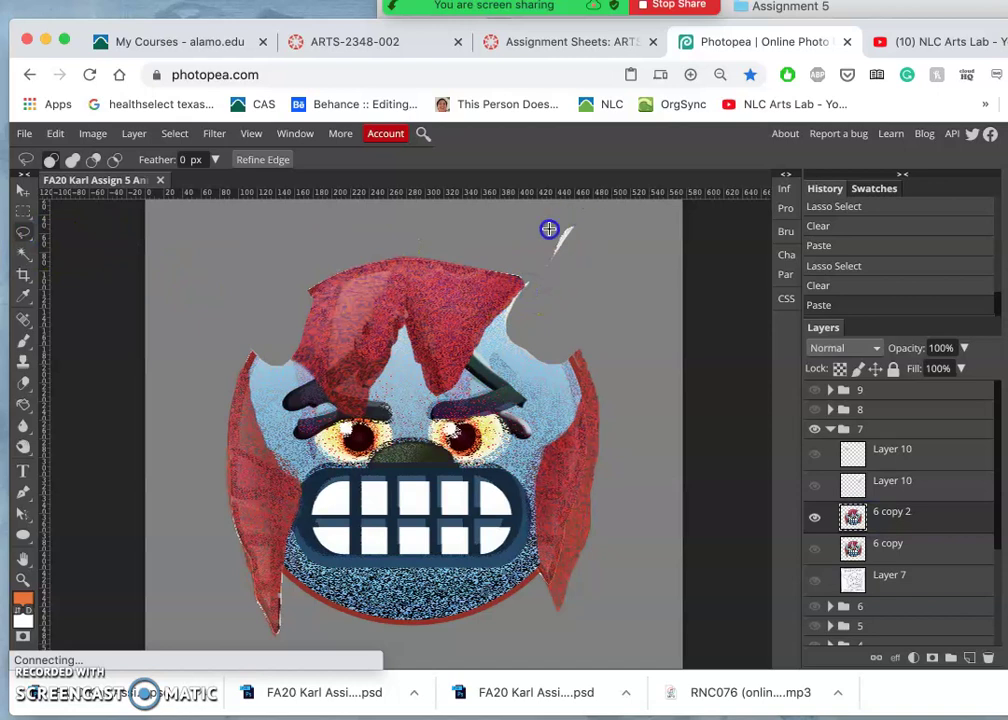
left_click_drag(533, 260, 533, 260)
key("Delete")
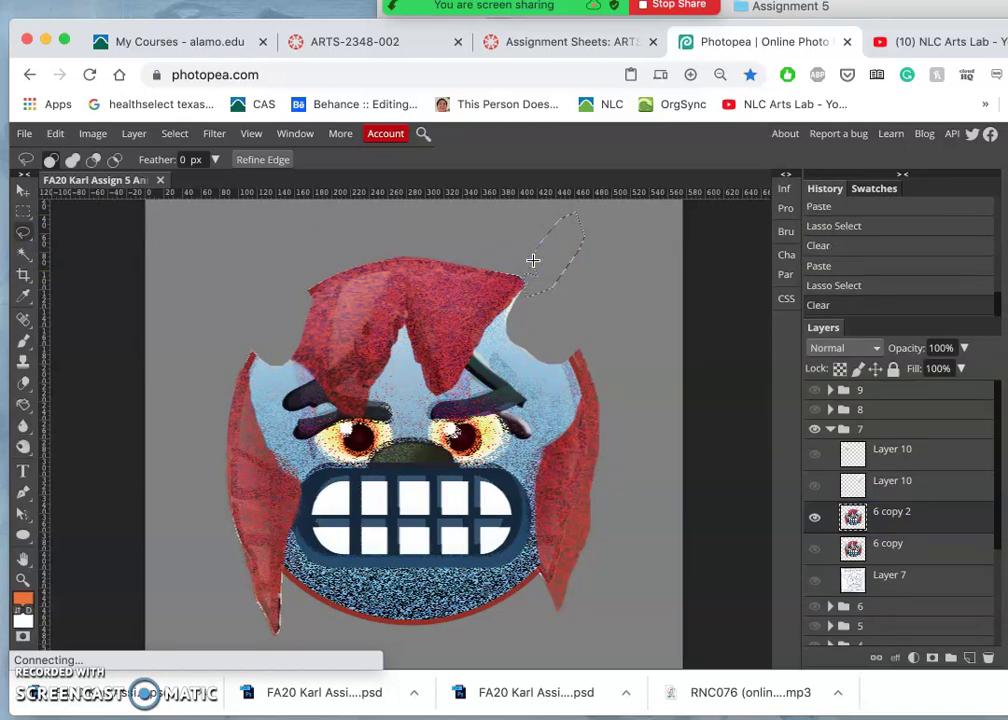
left_click(623, 295)
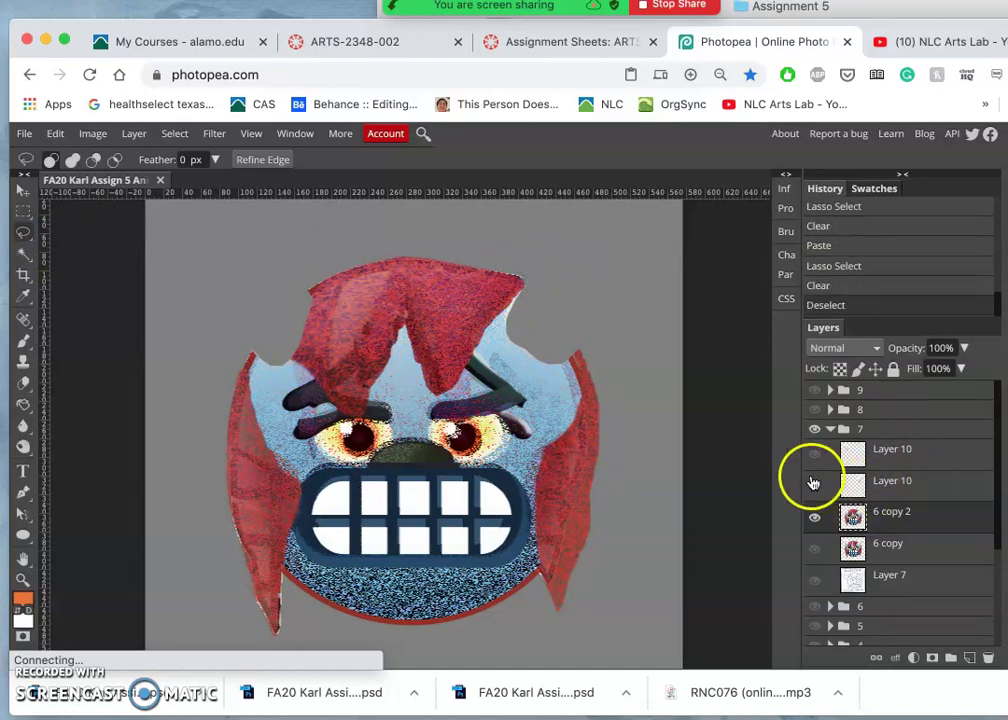
left_click(814, 483)
left_click(815, 453)
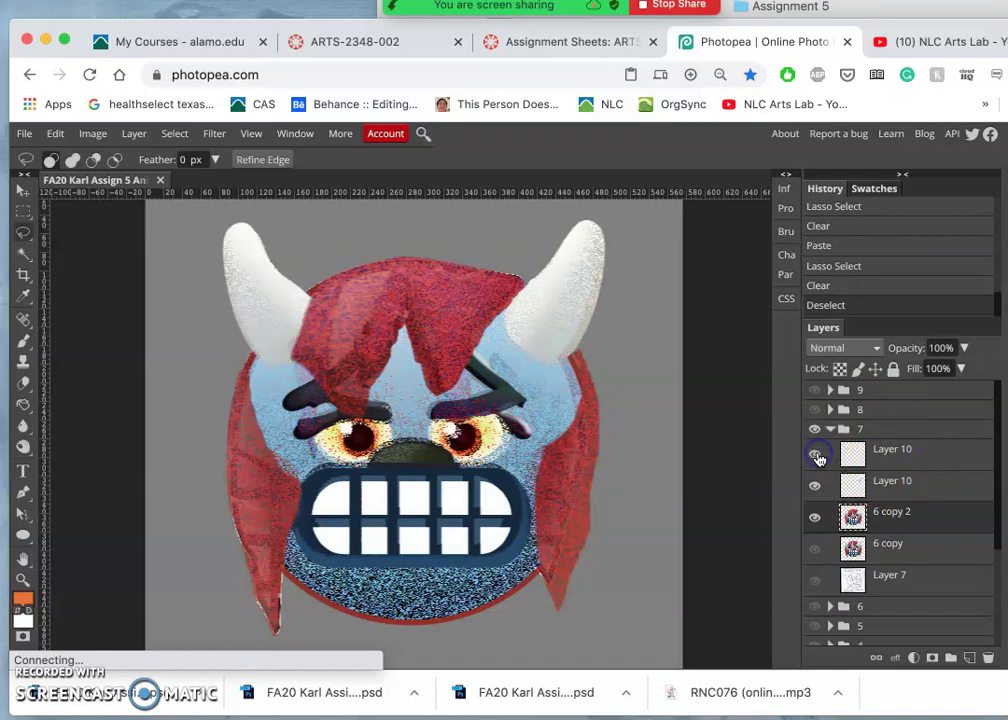
Free-transform the left horn layer, tilting it outward to about -8.8° and moving it to about X 121 px, Y 142 px
left_click(893, 453)
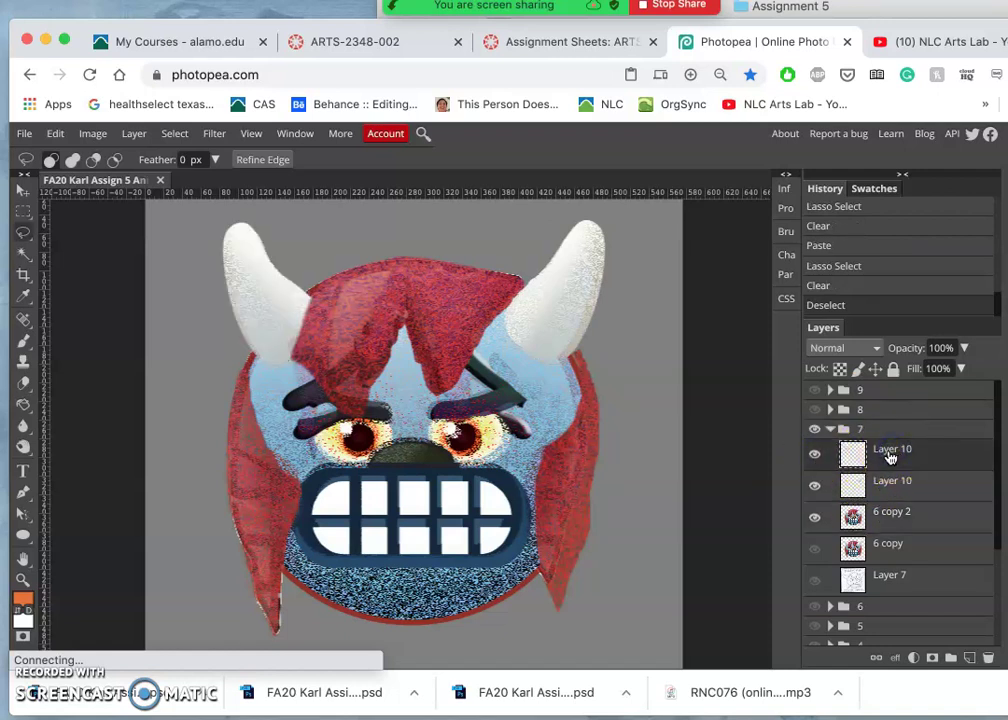
left_click_drag(890, 456, 877, 470)
key("alt+super+t")
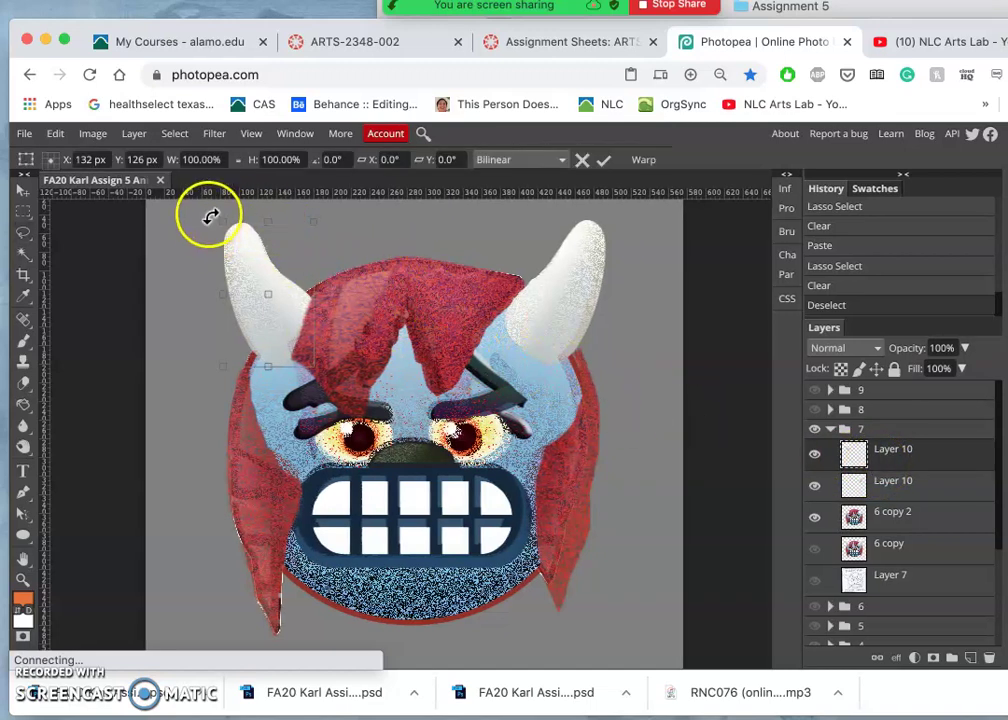
left_click_drag(211, 216, 196, 228)
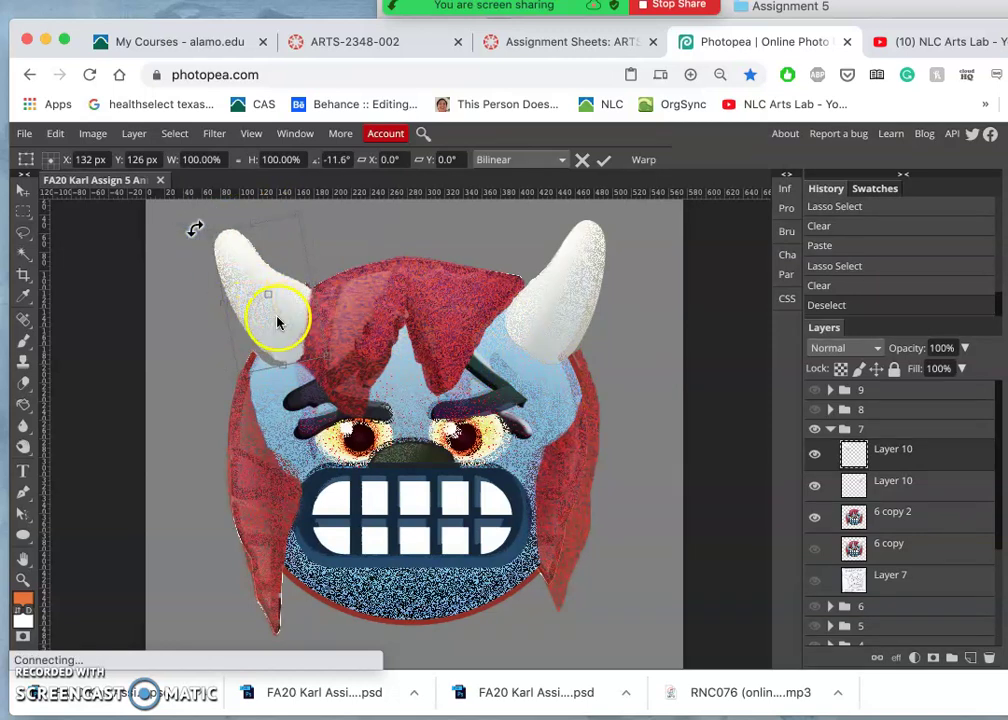
left_click_drag(277, 322, 259, 341)
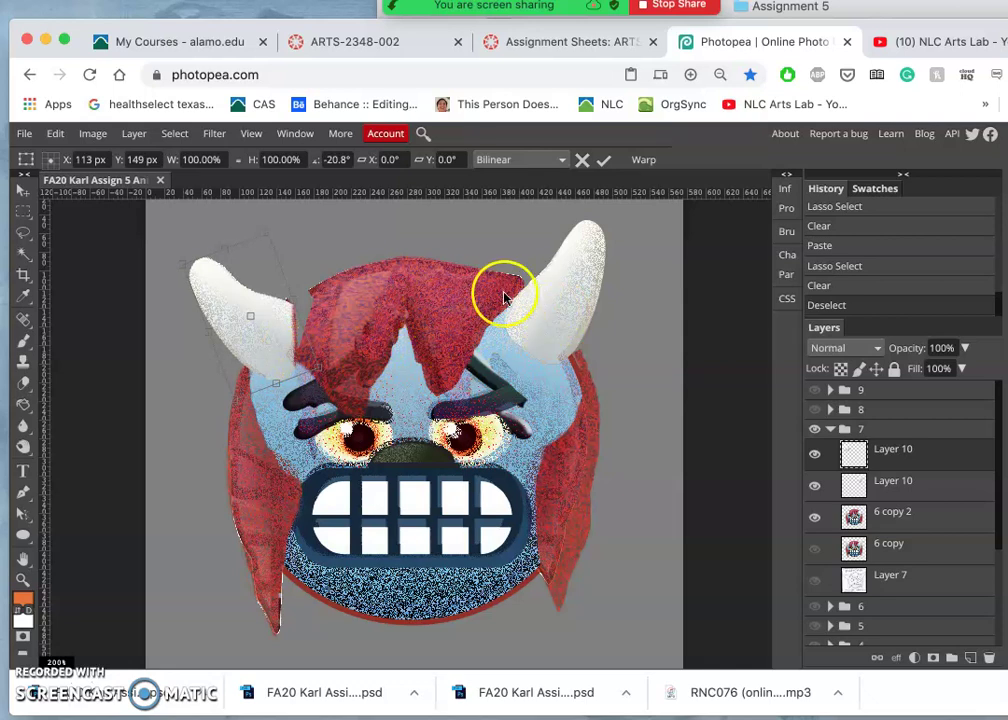
left_click_drag(281, 222, 297, 215)
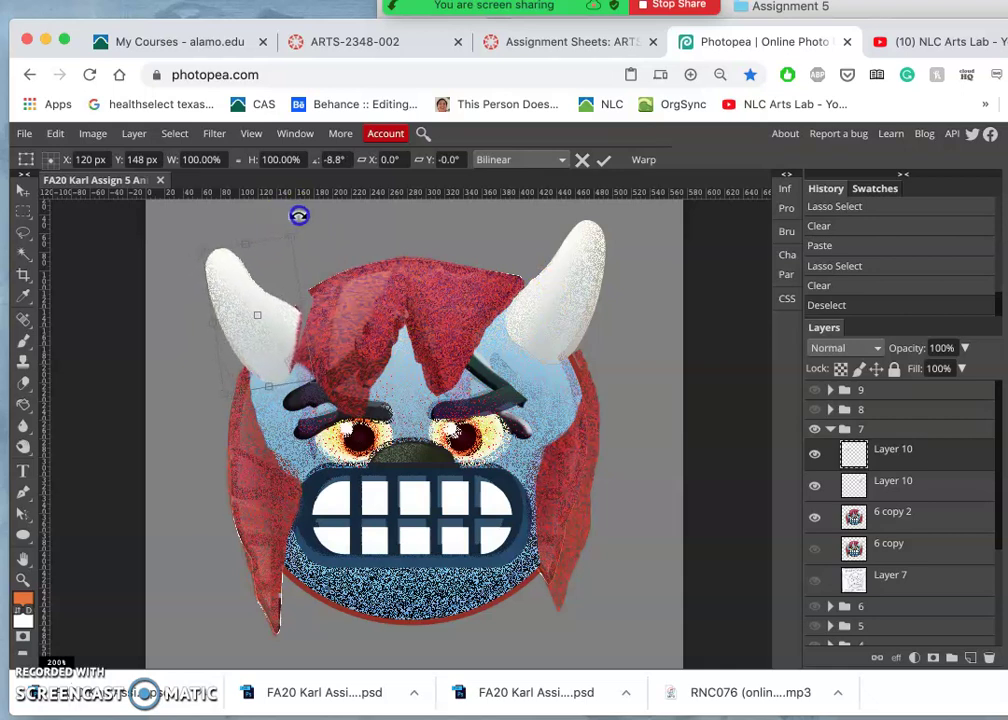
left_click_drag(261, 329, 277, 323)
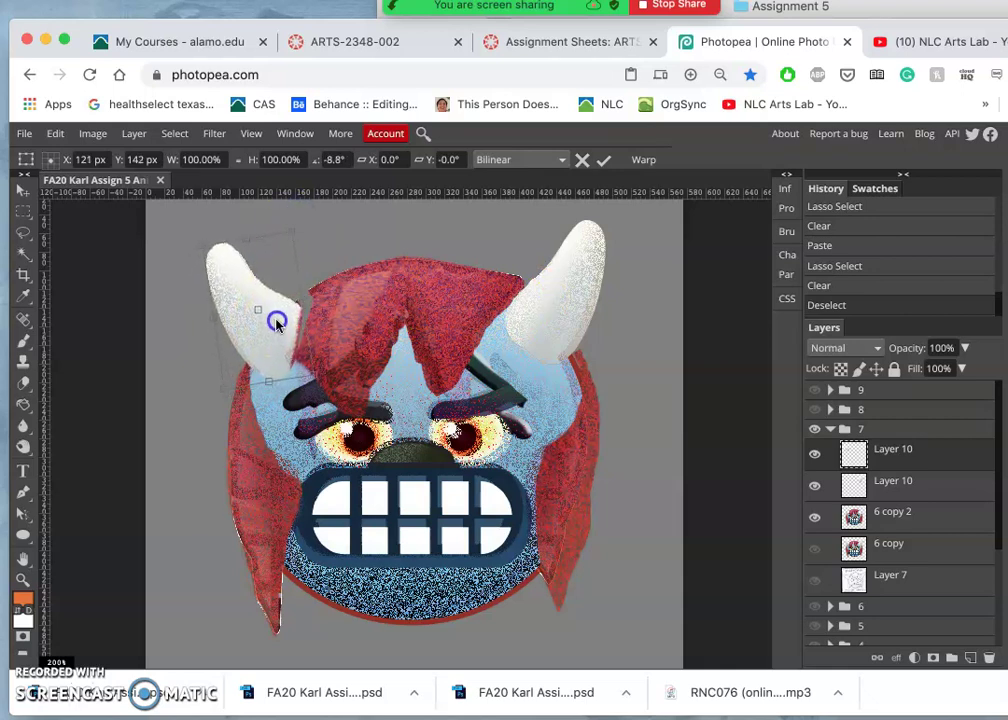
key("Return")
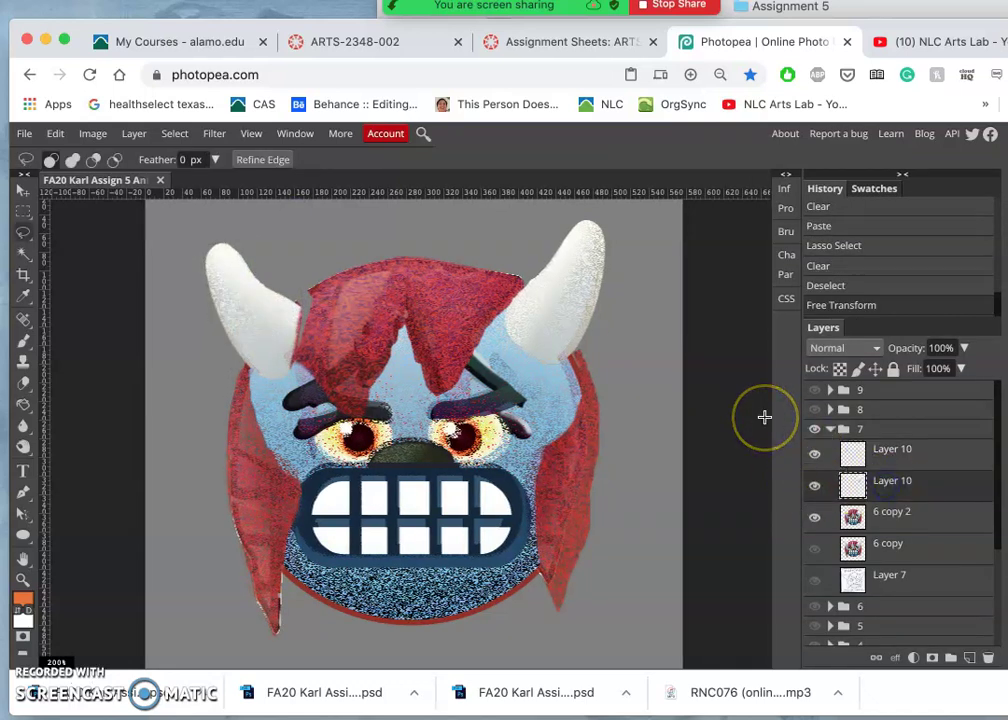
Free-transform the right horn layer, rotating it outward to 26.5° and moving it to about X 452 px, Y 140 px
key("alt+ctrl+t")
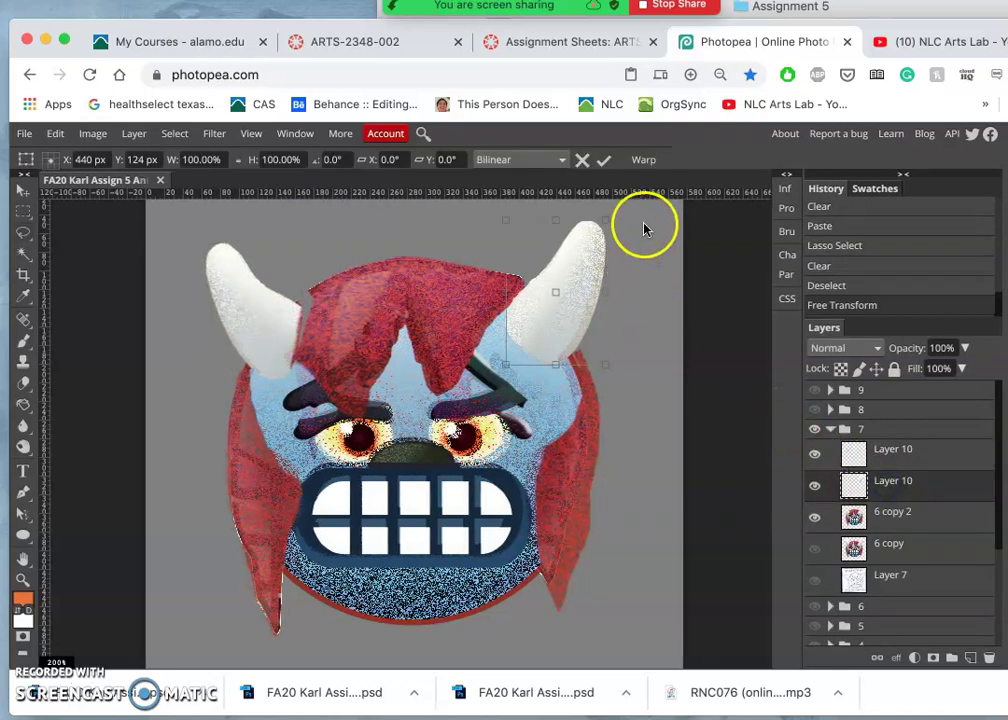
left_click_drag(622, 214, 650, 252)
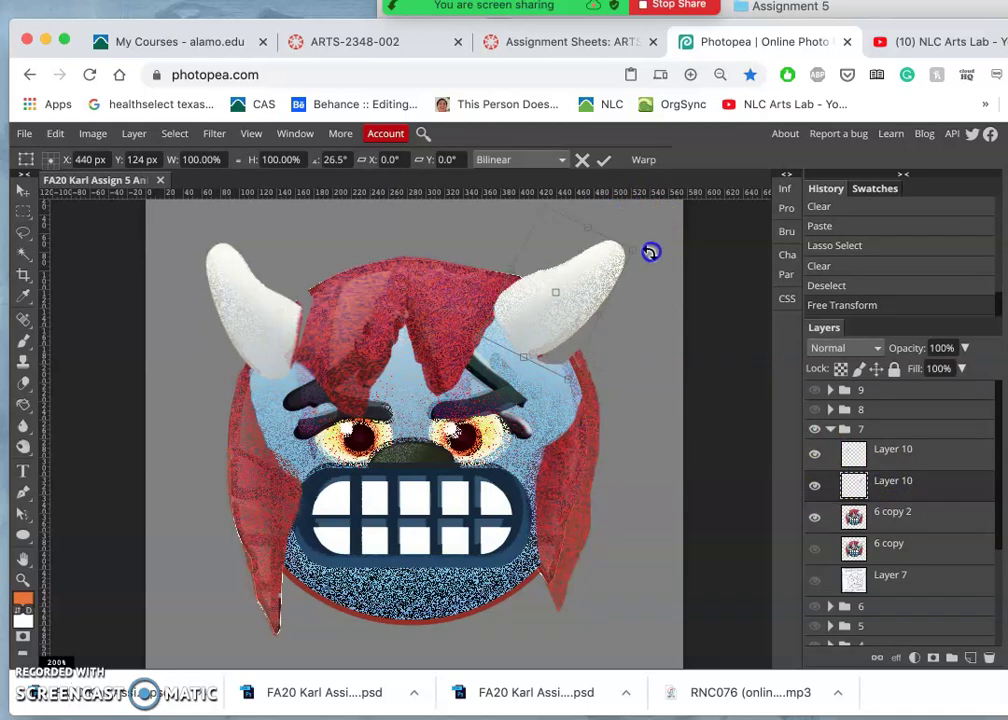
left_click_drag(569, 308, 575, 330)
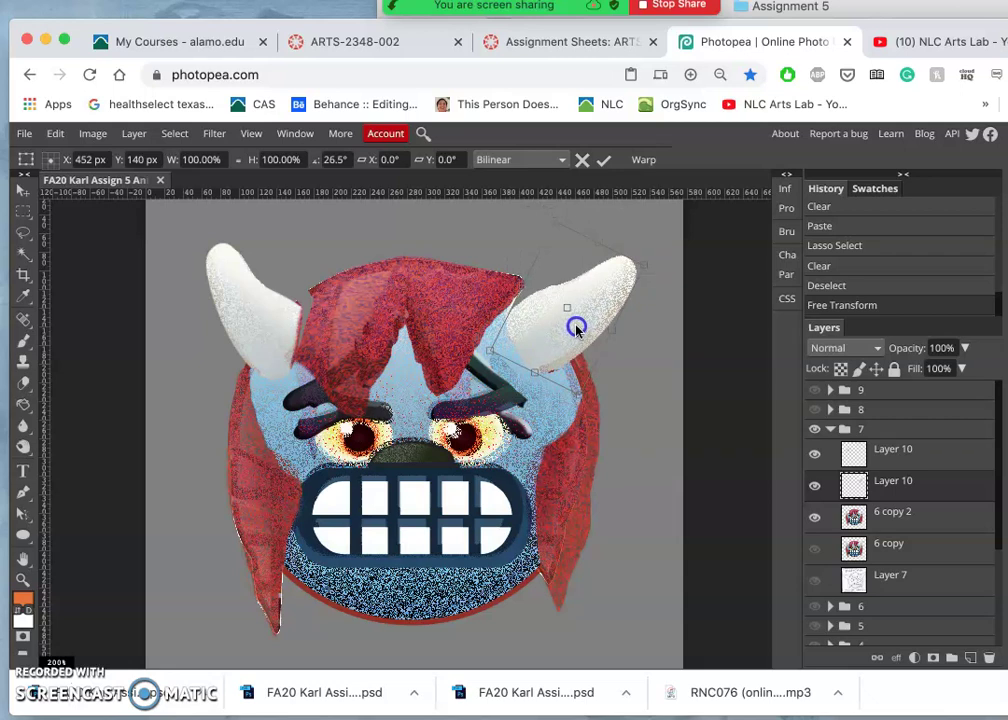
left_click(639, 352)
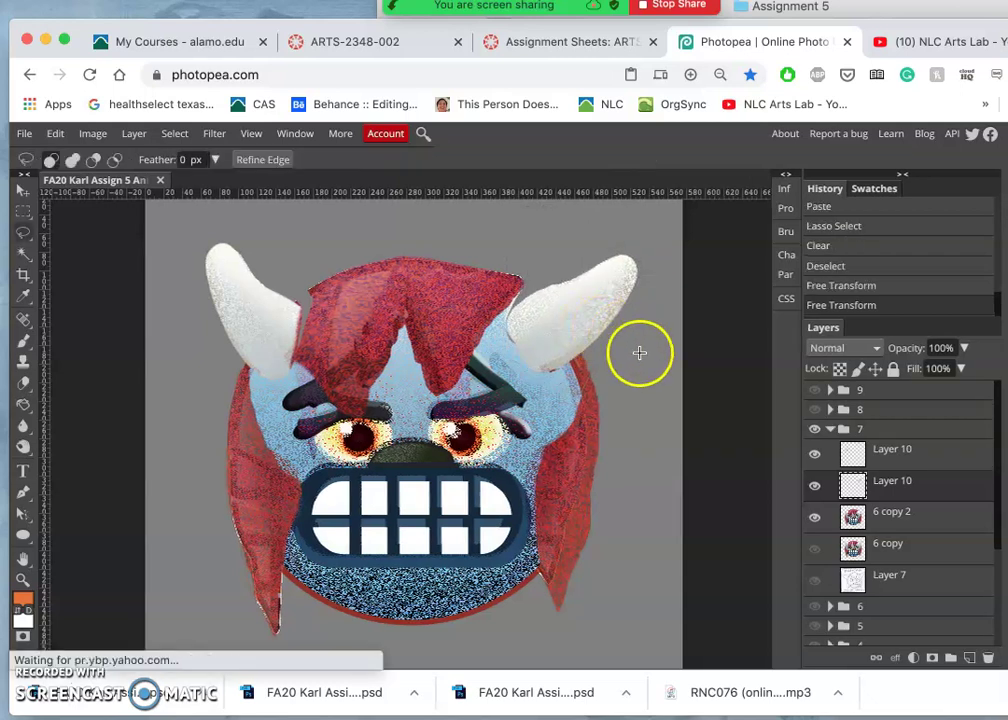
On the 6 copy 2 layer, clone red hair texture along the fringe beside the left horn and down the left side lock
left_click(864, 513)
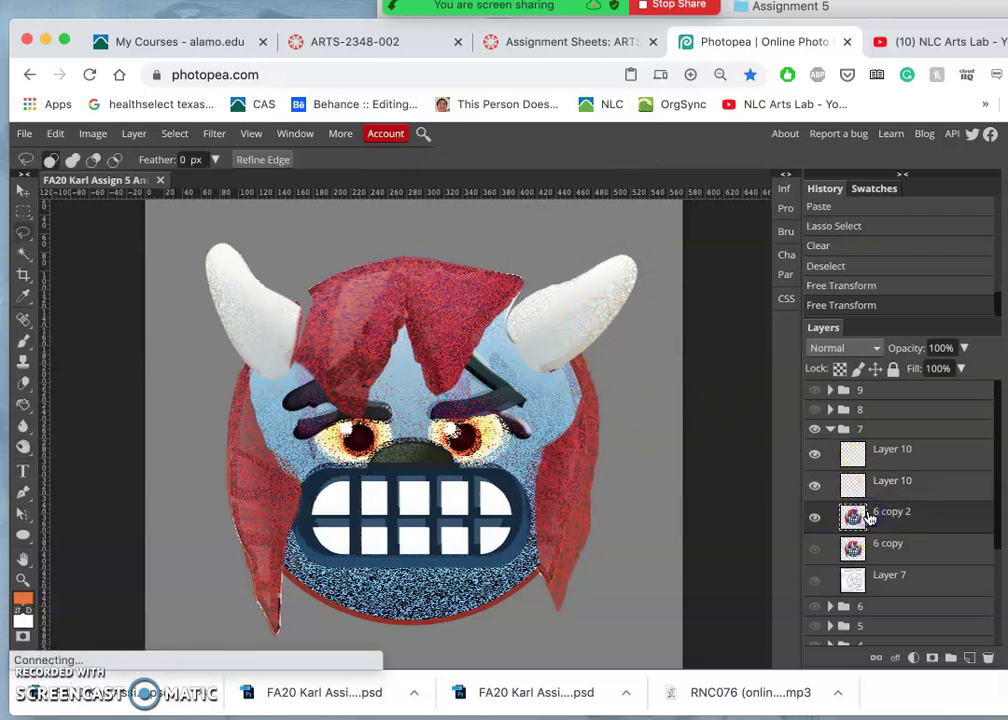
left_click(25, 366)
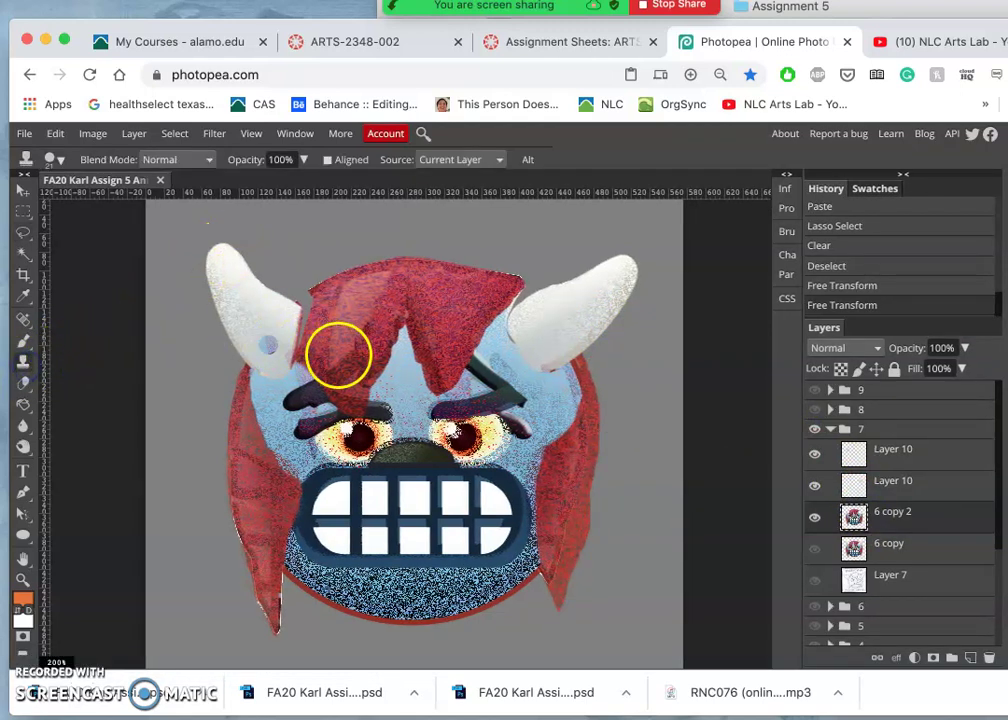
left_click(445, 300, "alt")
left_click(311, 300)
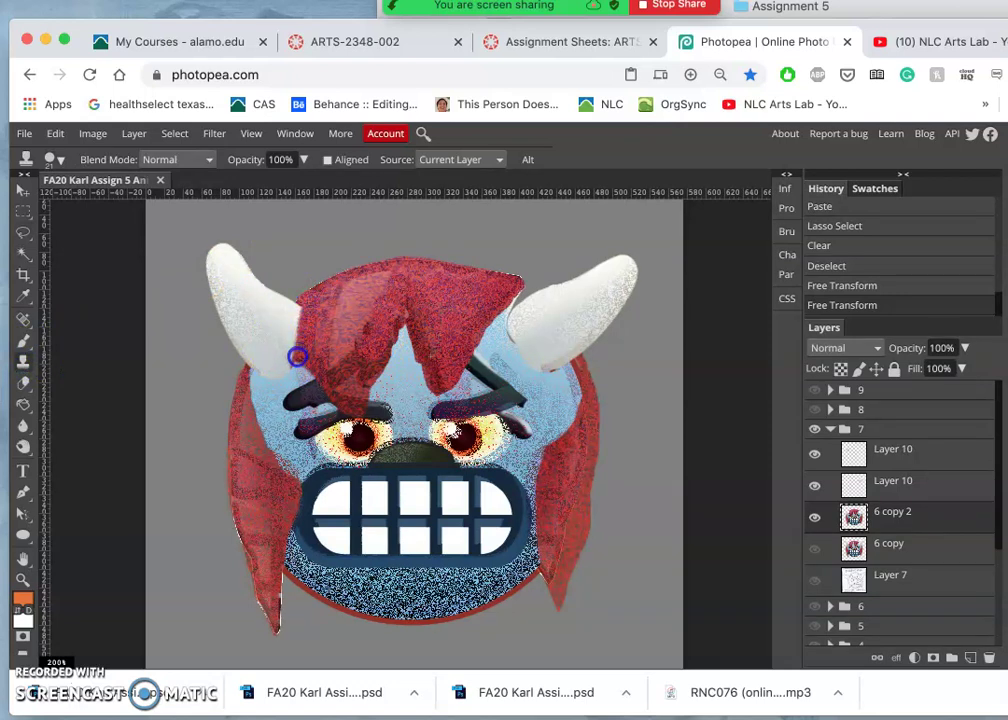
mouse_move(319, 367)
left_mouse_down()
mouse_move(292, 385)
mouse_move(297, 370)
mouse_move(256, 401)
left_mouse_up()
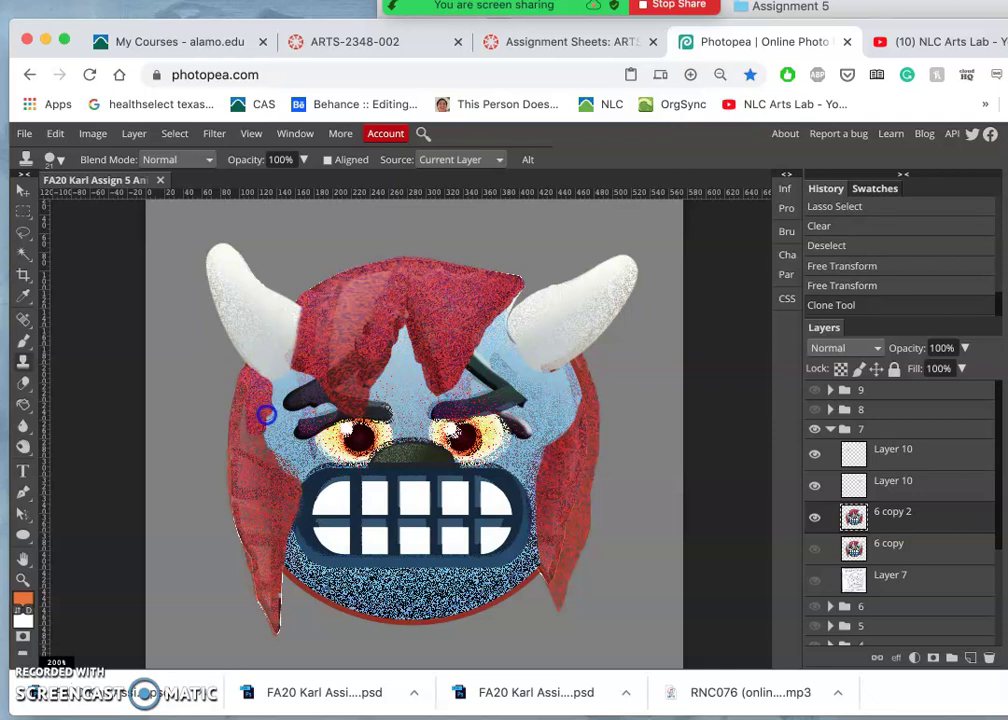
left_click(272, 465)
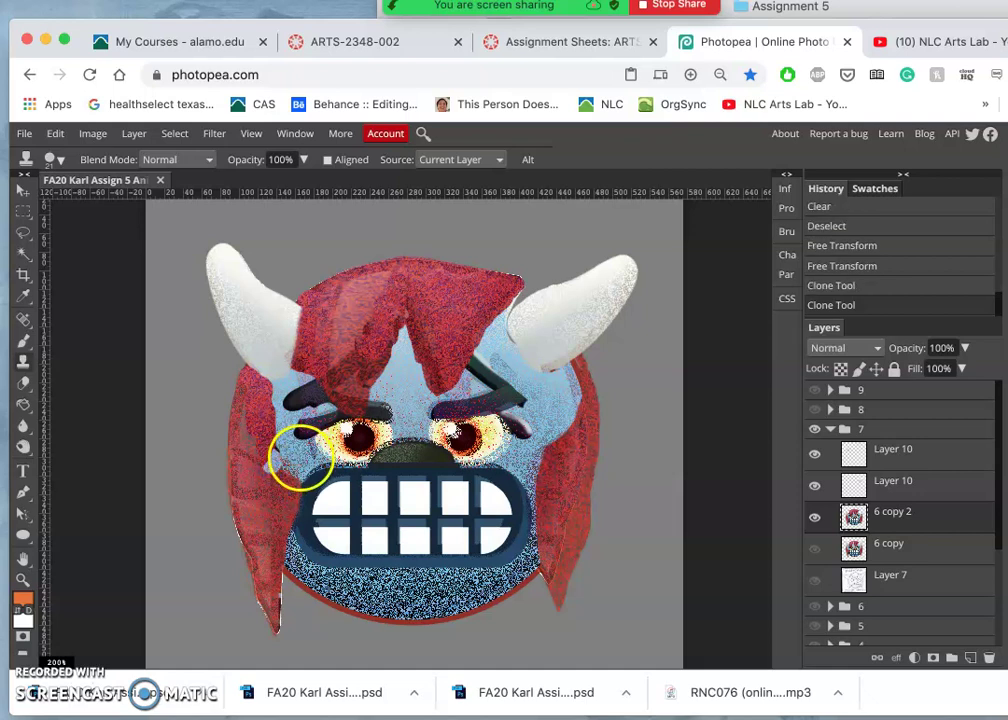
key("ctrl+z")
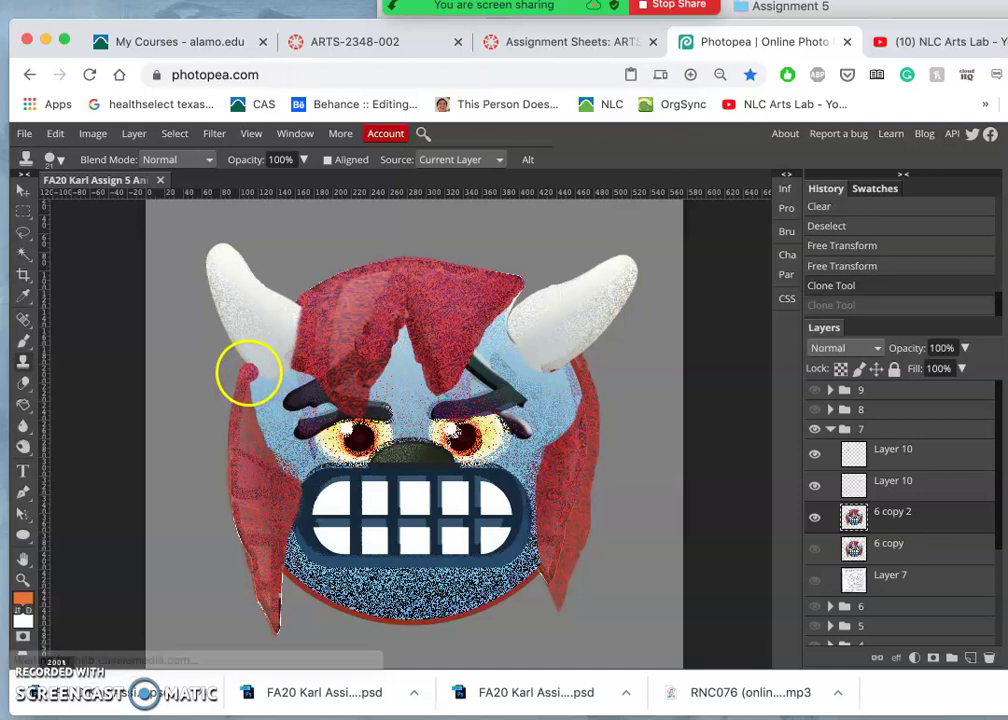
left_click_drag(250, 373, 262, 440)
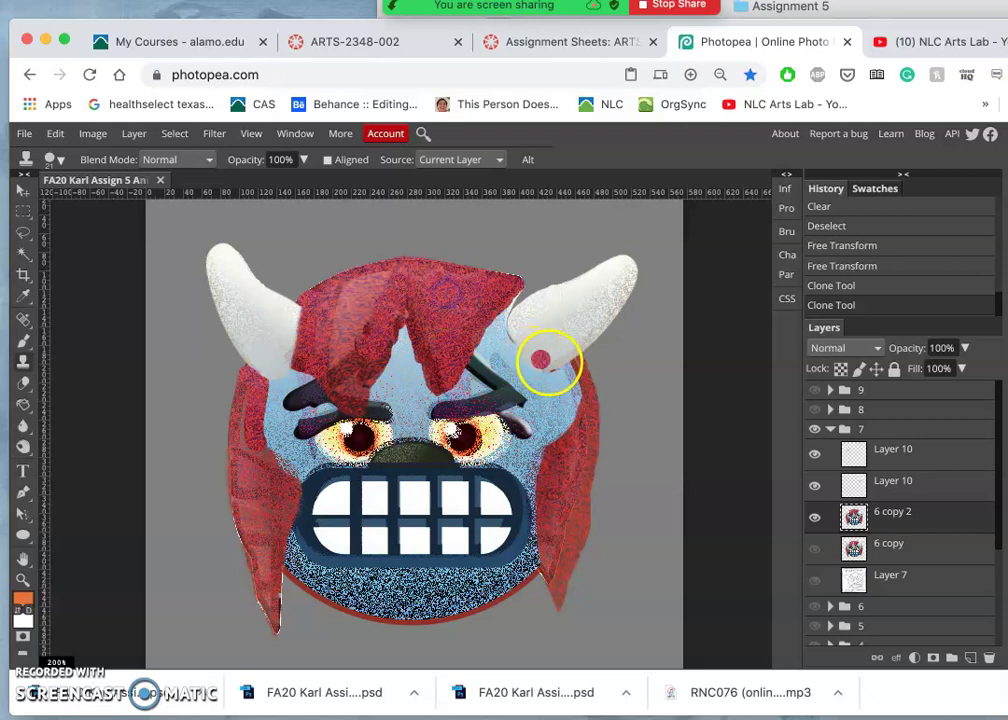
Clone red hair texture over the inner edge of the right side lock, the fringe beside the right horn, and the central parting
mouse_move(563, 375)
left_mouse_down()
mouse_move(574, 429)
mouse_move(555, 377)
mouse_move(553, 440)
left_mouse_up()
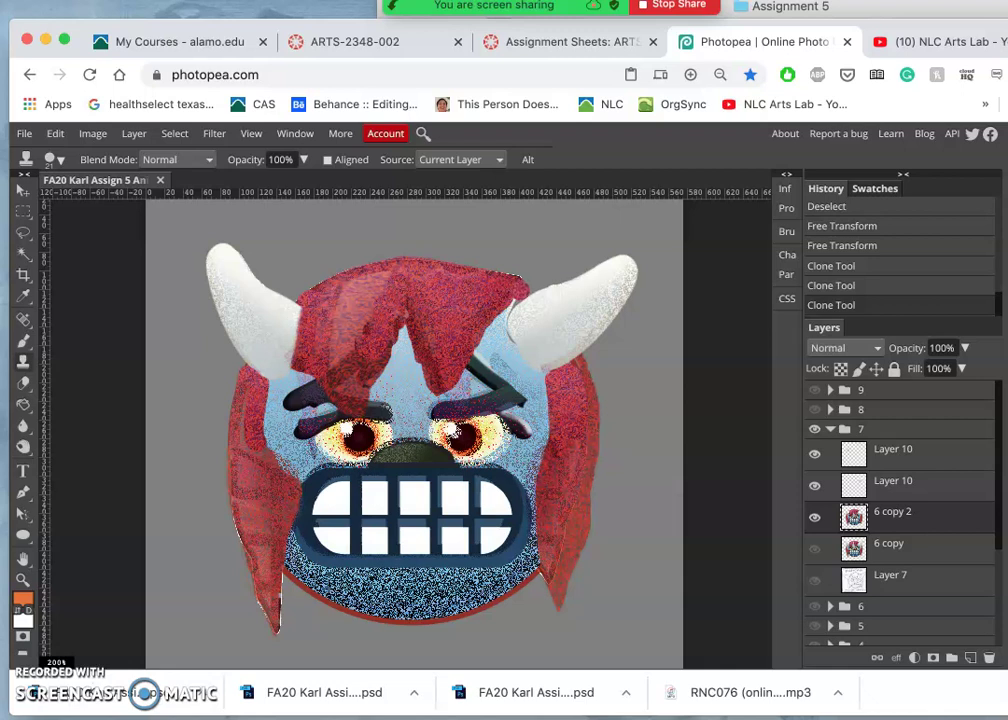
left_click_drag(510, 304, 510, 315)
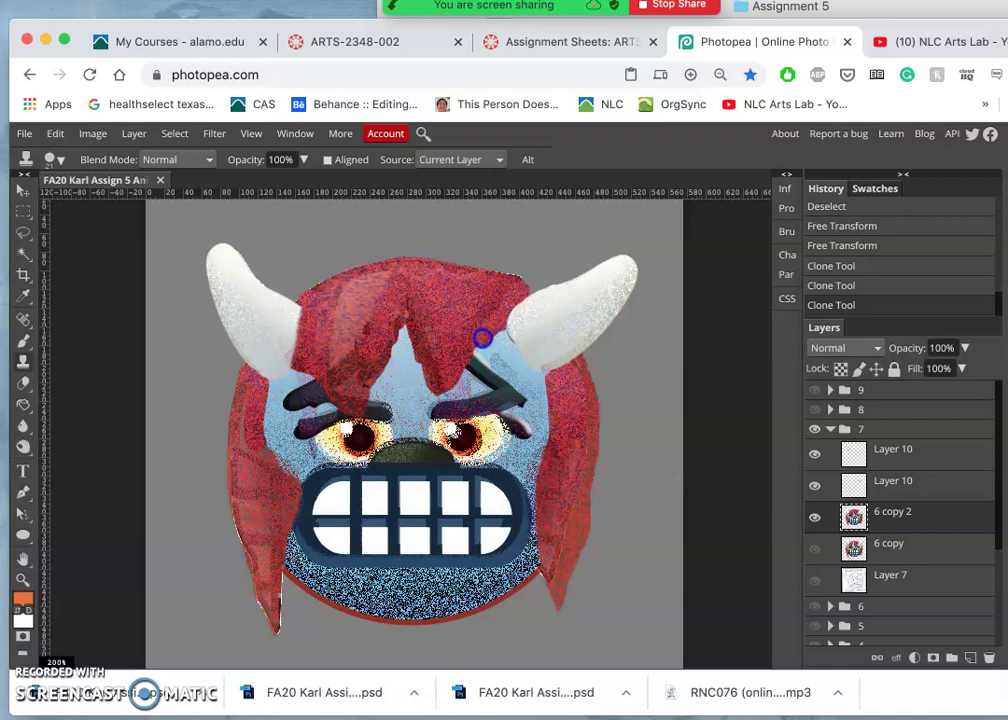
left_click(476, 343)
left_click(477, 302, "alt")
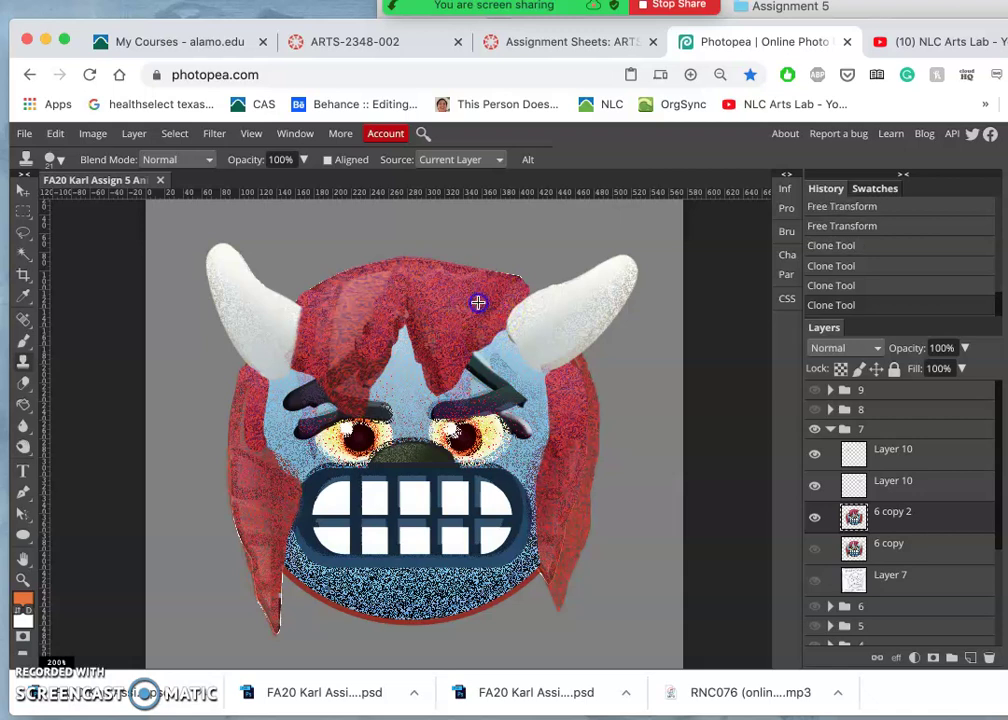
left_click_drag(436, 380, 427, 378)
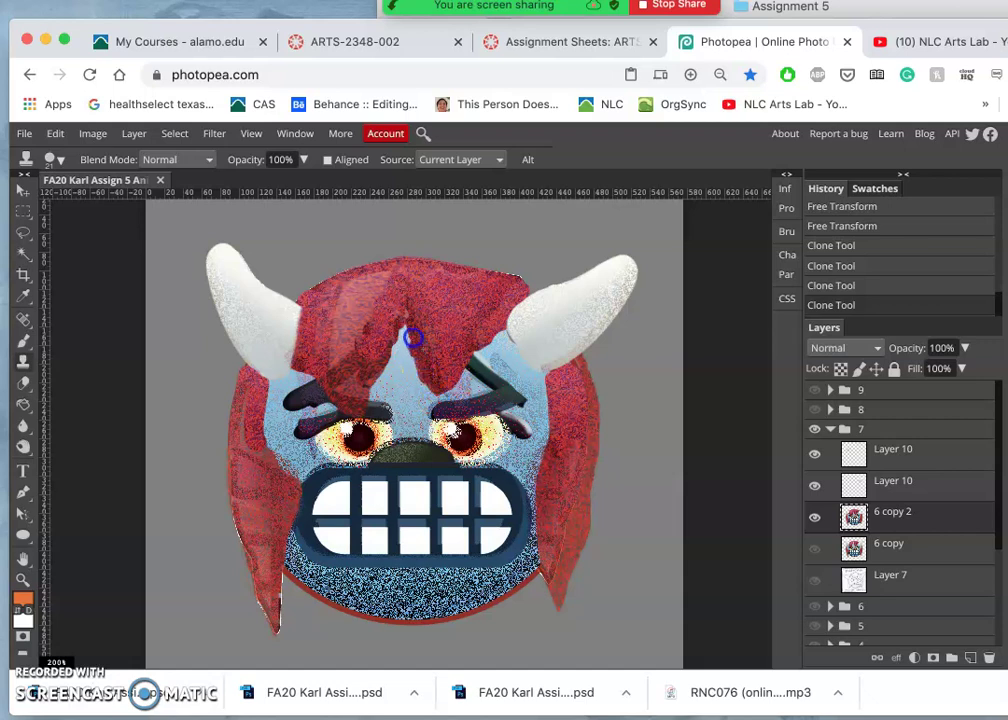
mouse_move(409, 318)
left_mouse_down()
mouse_move(377, 402)
mouse_move(402, 410)
mouse_move(465, 400)
mouse_move(358, 404)
left_mouse_up()
Clone brow texture over the hair tip covering the left eyebrow, and clone blue skin over the brow's outer end
left_click(467, 404, "alt")
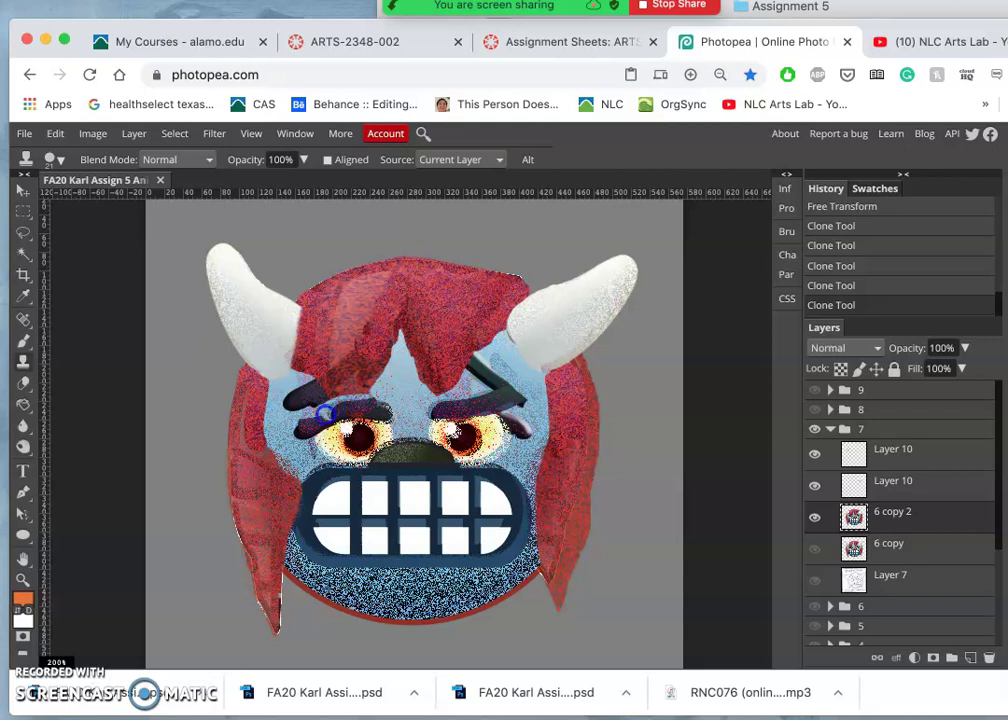
mouse_move(391, 404)
left_mouse_down()
mouse_move(412, 416)
mouse_move(450, 394)
mouse_move(470, 402)
left_mouse_up()
left_click_drag(391, 403, 332, 411)
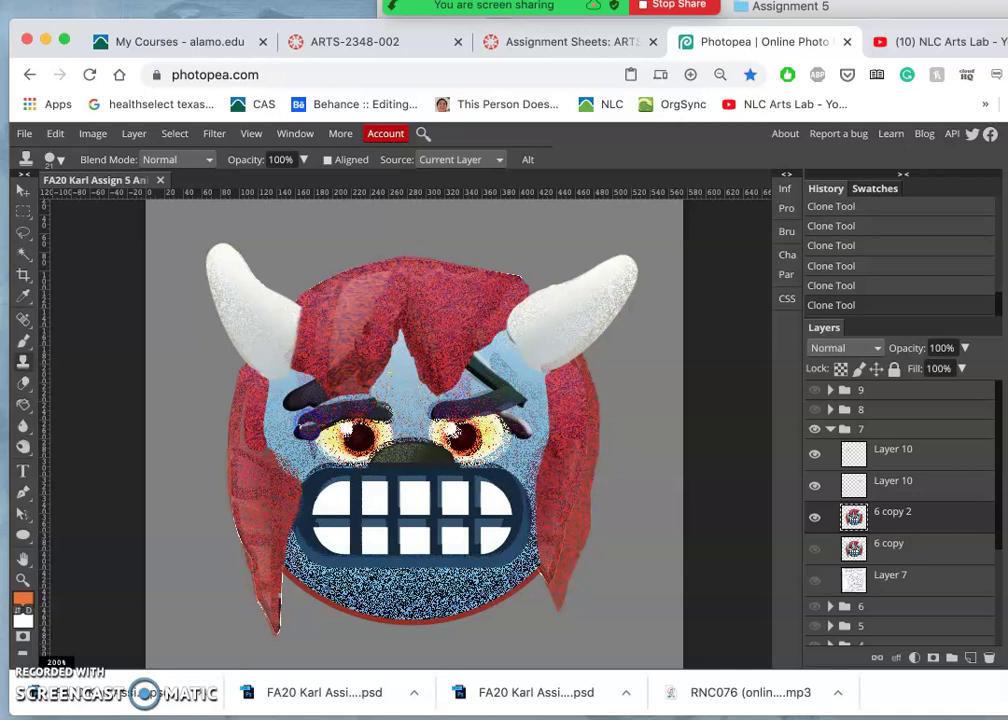
left_click(473, 400, "alt")
mouse_move(349, 414)
left_mouse_down()
mouse_move(305, 430)
mouse_move(301, 421)
mouse_move(301, 430)
left_mouse_up()
left_click(300, 456, "alt")
left_click(299, 456)
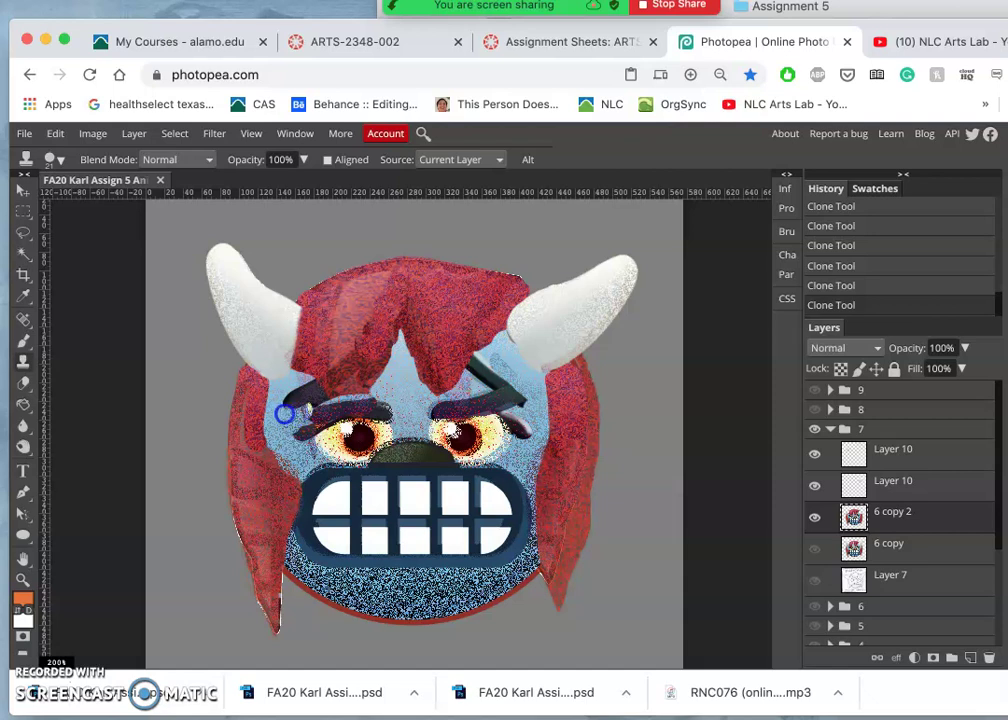
Clone the dark speckled blue chin texture over the upper brow strokes above both eyes, and touch up the skin around the right brow
left_click(395, 582, "alt")
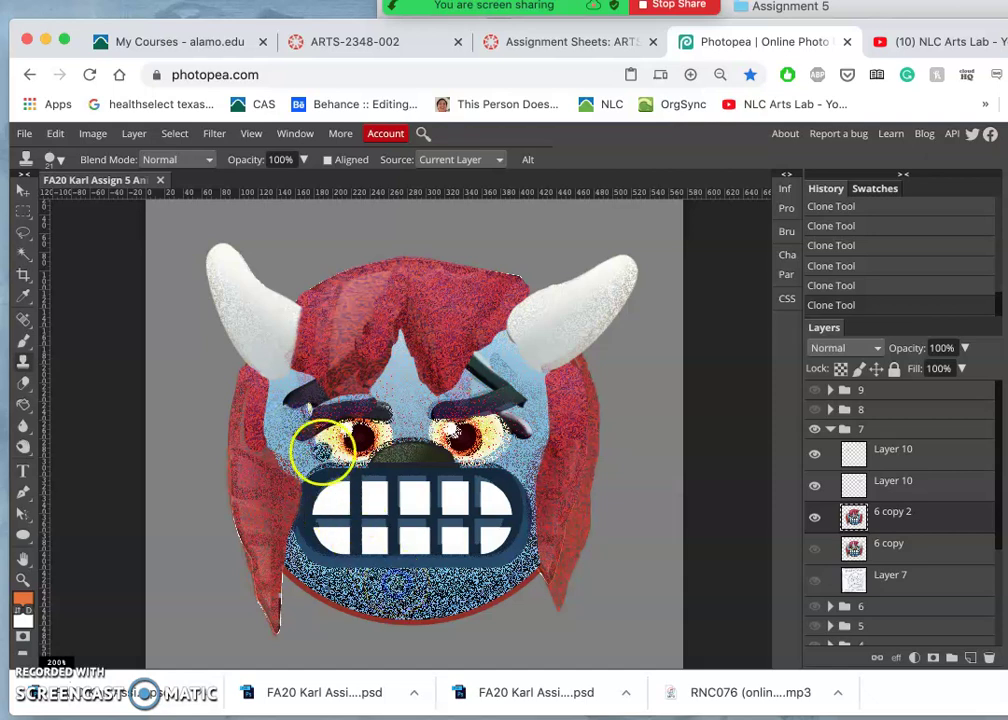
mouse_move(307, 393)
left_mouse_down()
mouse_move(284, 408)
mouse_move(490, 486)
mouse_move(427, 580)
mouse_move(460, 523)
mouse_move(484, 376)
mouse_move(475, 360)
mouse_move(481, 368)
left_mouse_up()
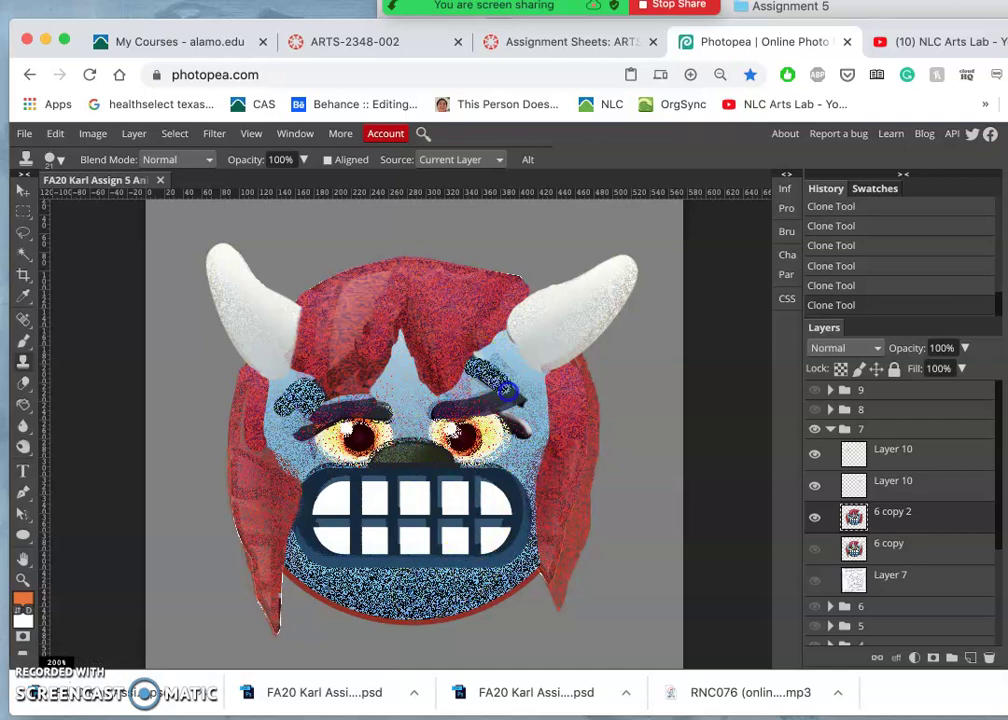
mouse_move(520, 402)
left_mouse_down()
mouse_move(536, 439)
mouse_move(522, 383)
mouse_move(523, 401)
left_mouse_up()
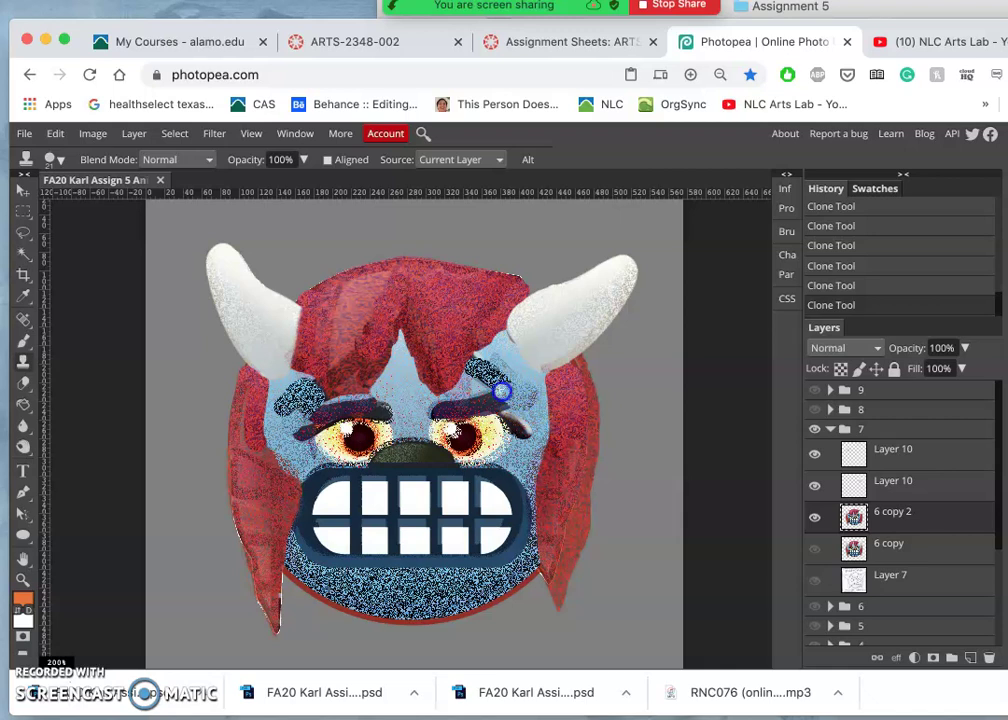
left_click(501, 390)
left_click(474, 579, "alt")
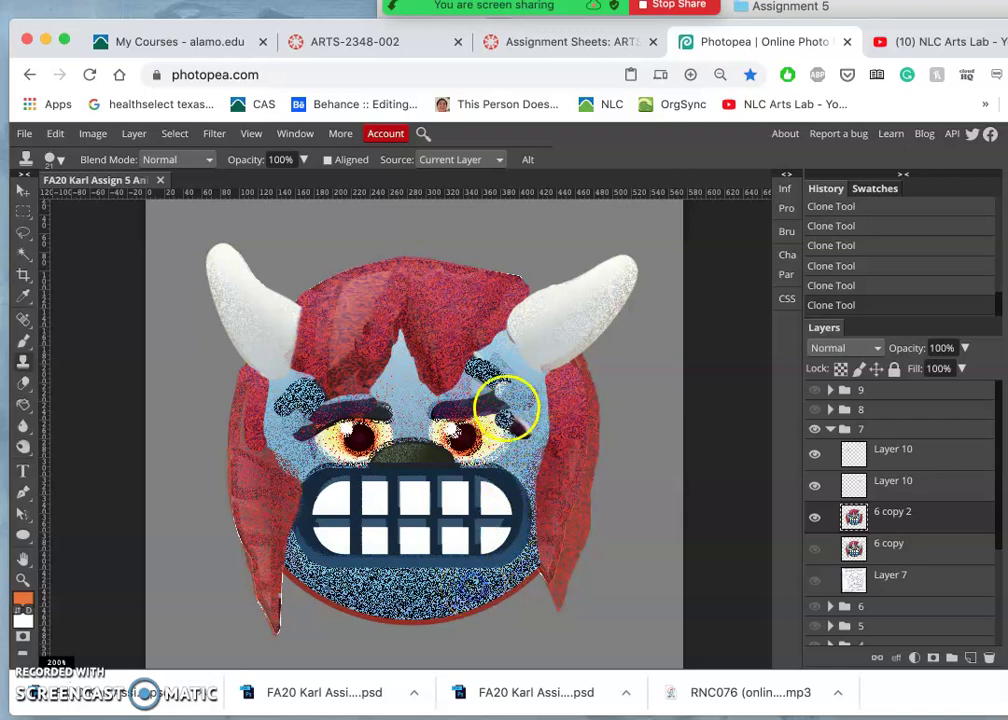
left_click_drag(507, 392, 507, 388)
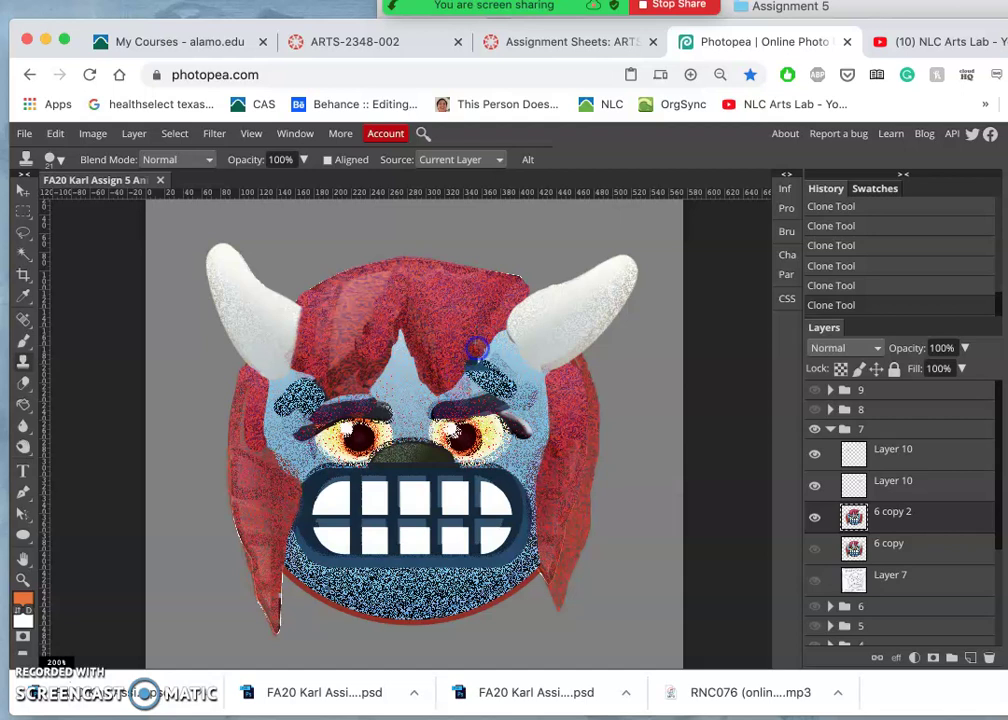
mouse_move(500, 455)
left_mouse_down()
mouse_move(569, 552)
mouse_move(520, 430)
left_mouse_up()
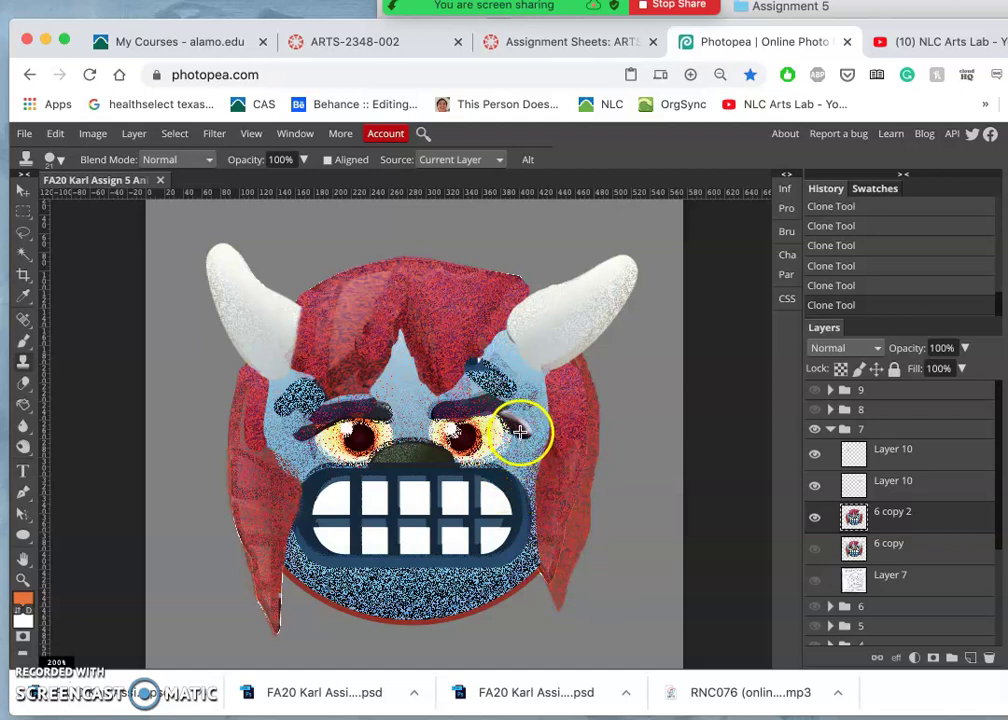
Clone dark brow texture onto the inner and outer ends of the left eyebrow and the outer end of the right eyebrow
left_click(520, 431, "alt")
left_click_drag(396, 414, 374, 411)
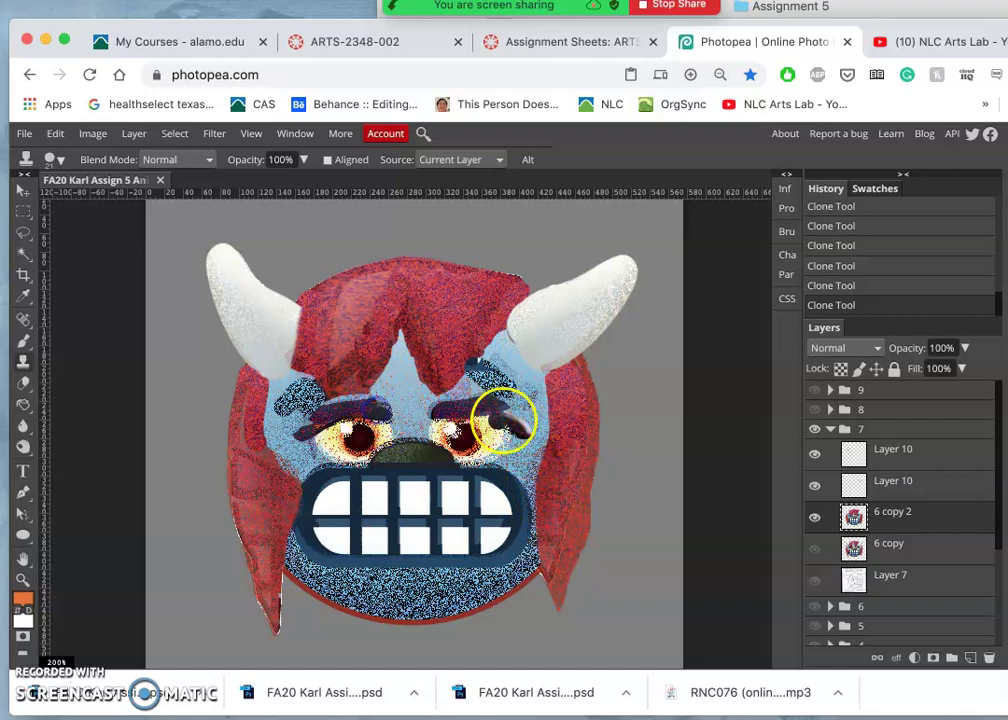
left_click_drag(505, 420, 506, 412)
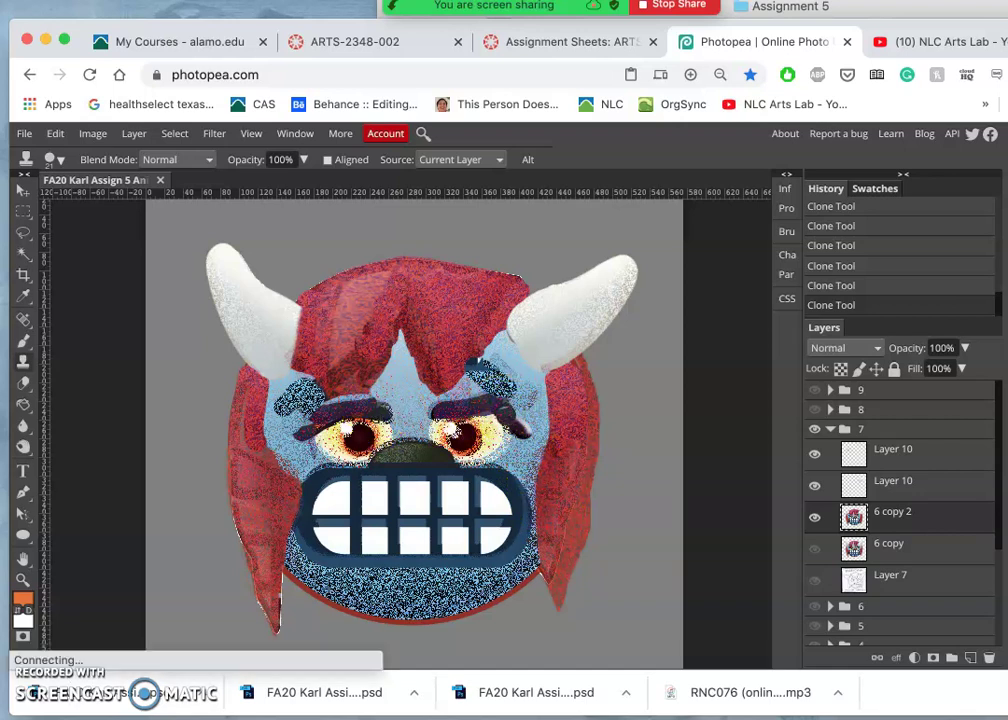
left_click_drag(567, 457, 553, 478)
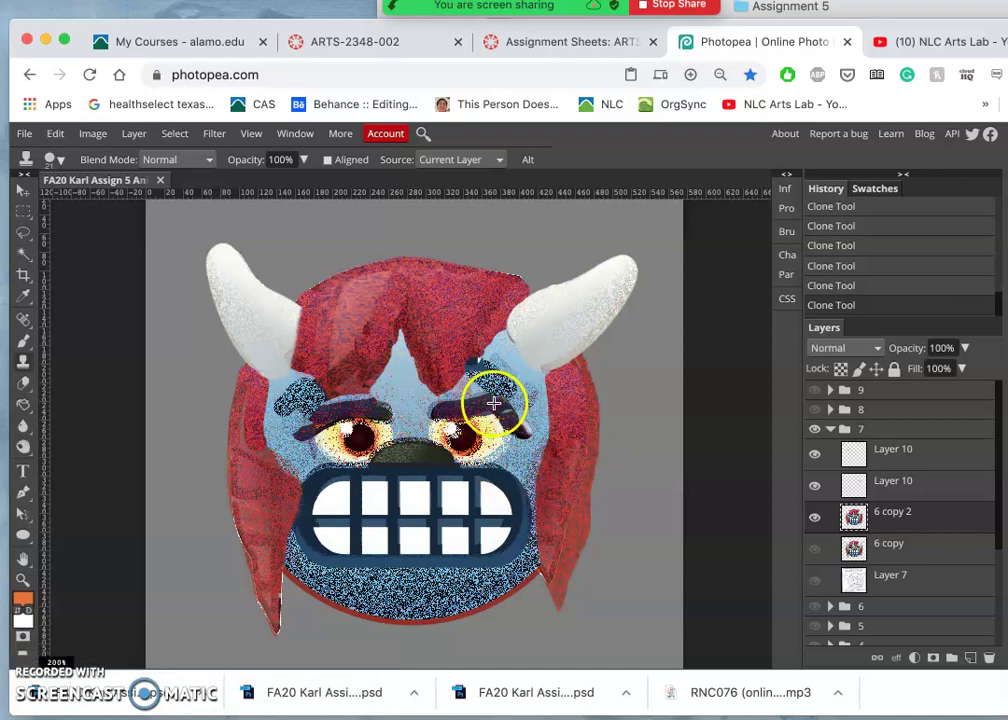
mouse_move(344, 406)
left_mouse_down()
mouse_move(288, 414)
mouse_move(313, 423)
mouse_move(391, 416)
mouse_move(378, 405)
mouse_move(315, 416)
mouse_move(322, 405)
mouse_move(303, 400)
left_mouse_up()
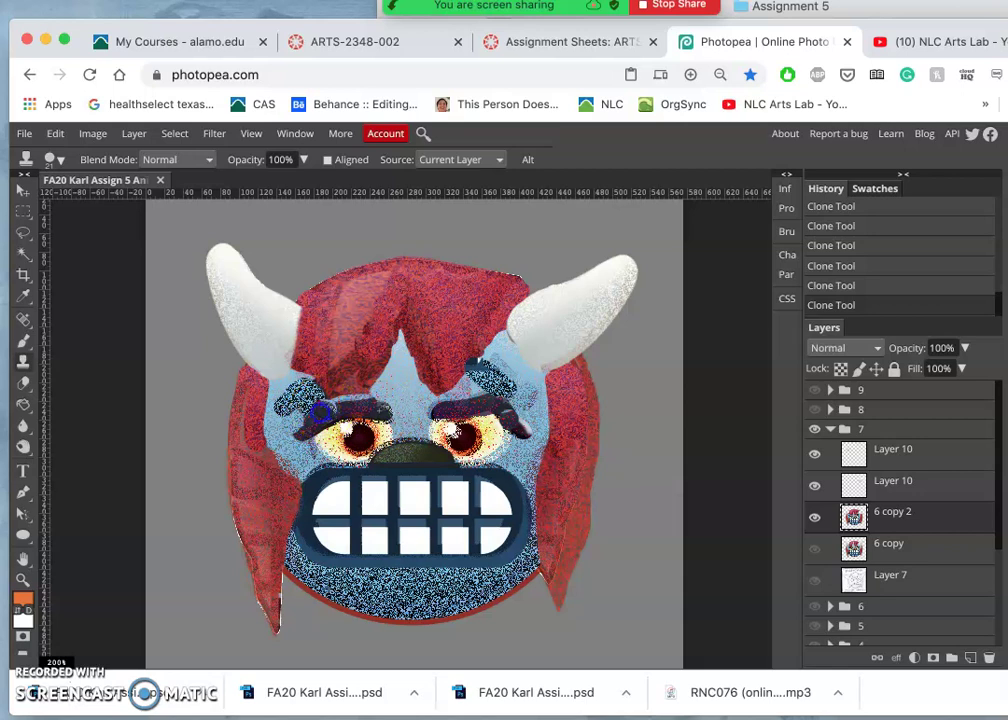
mouse_move(304, 411)
left_mouse_down()
mouse_move(309, 421)
mouse_move(382, 409)
mouse_move(380, 400)
left_mouse_up()
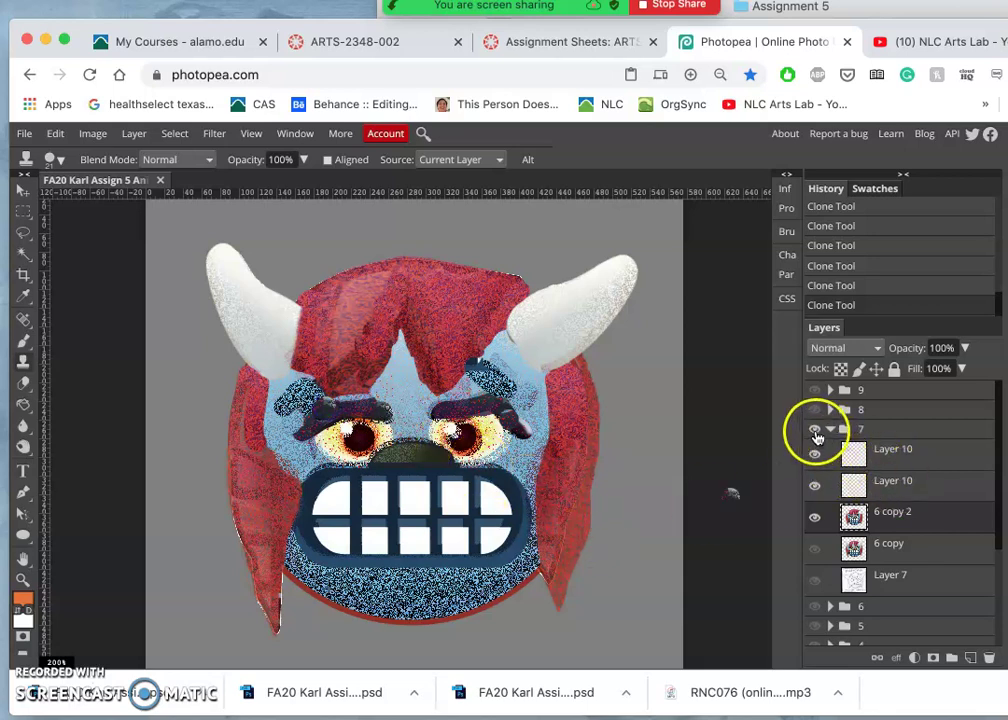
Compare frame 7 with frame 6 by toggling the visibility of both groups, leaving only group 7 shown
left_click(814, 428)
left_click(814, 429)
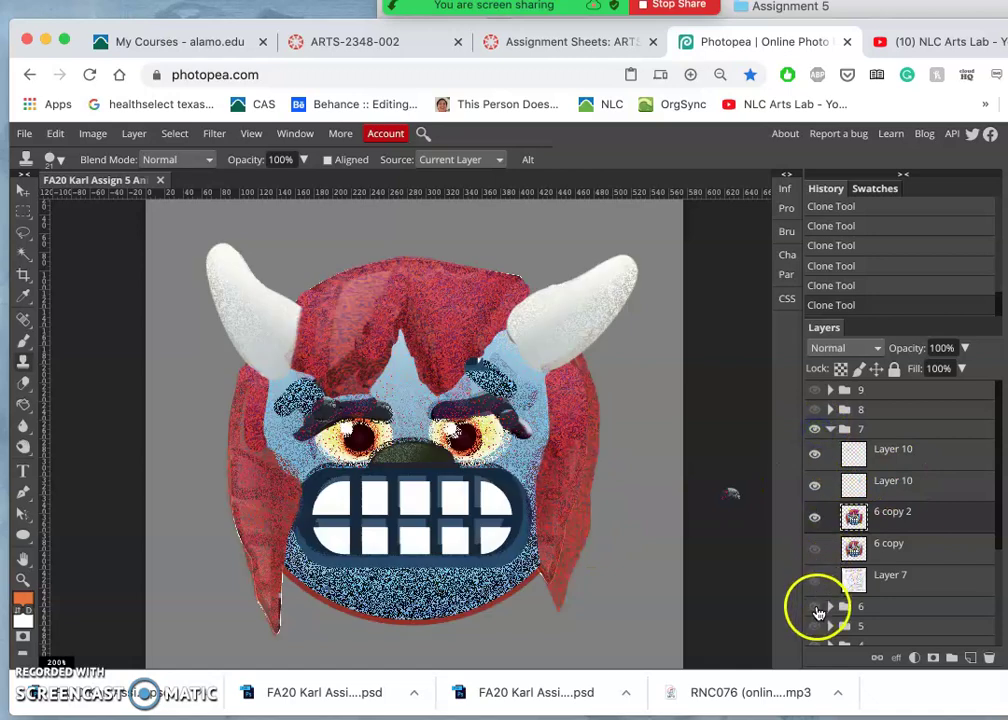
left_click(814, 606)
left_click(815, 431)
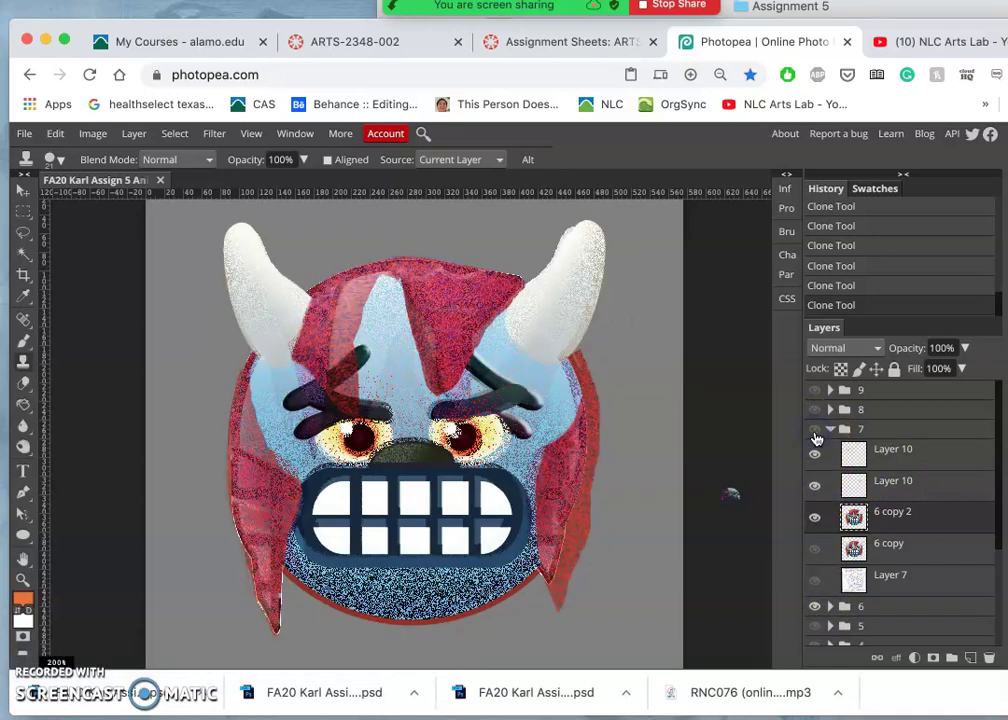
left_click(815, 430)
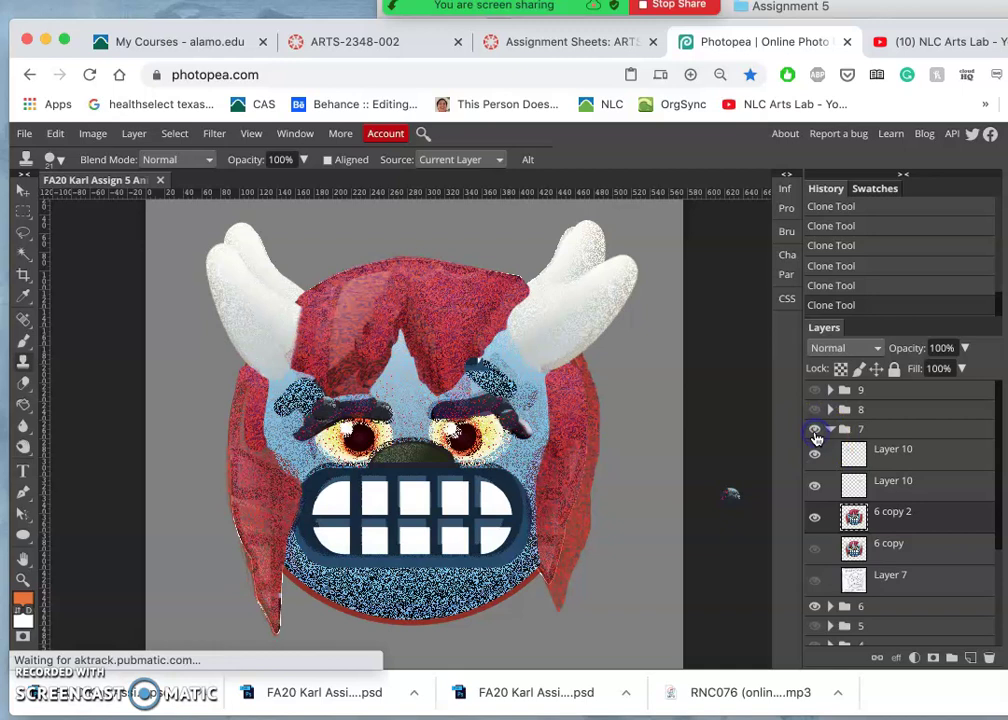
left_click(815, 430)
left_click(815, 430)
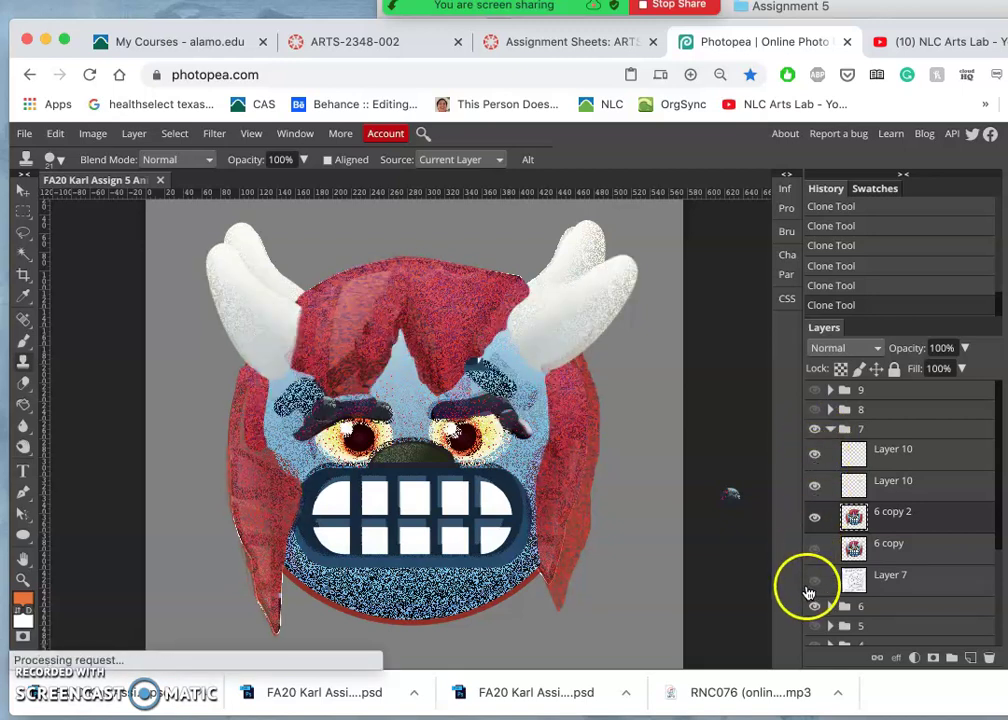
left_click(814, 605)
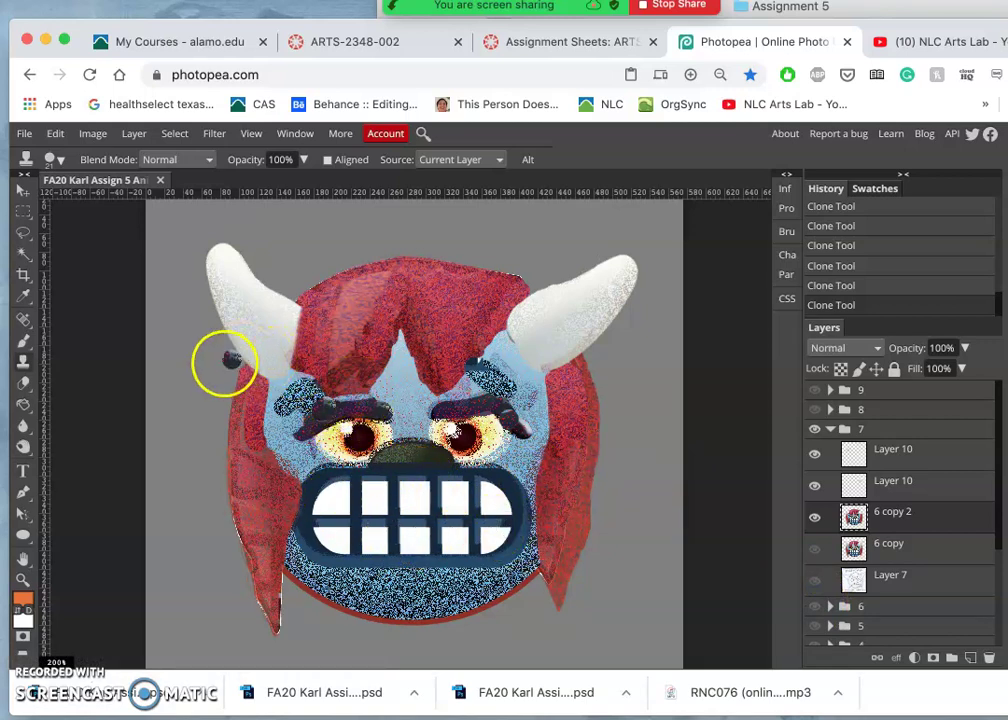
Clone the yellow and blue eye-edge texture onto four upper teeth, and red hair texture onto the mouth's upper left corner
left_click(327, 446, "alt")
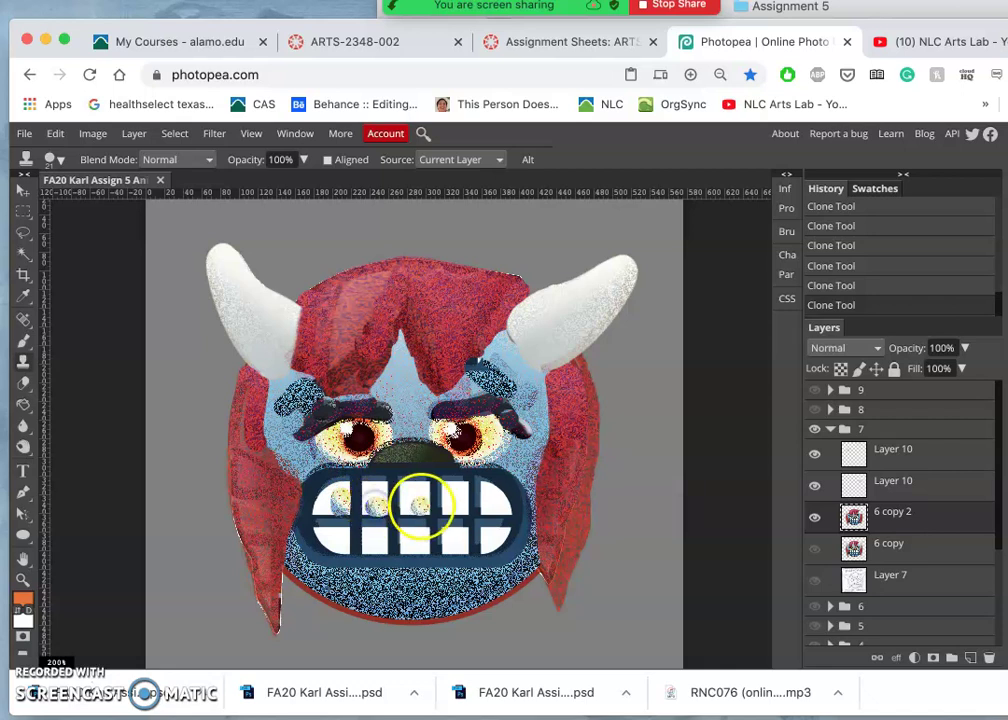
left_click(432, 429, "alt")
mouse_move(432, 429)
left_mouse_down()
mouse_move(409, 508)
mouse_move(421, 508)
mouse_move(449, 459)
mouse_move(462, 462)
mouse_move(458, 503)
left_mouse_up()
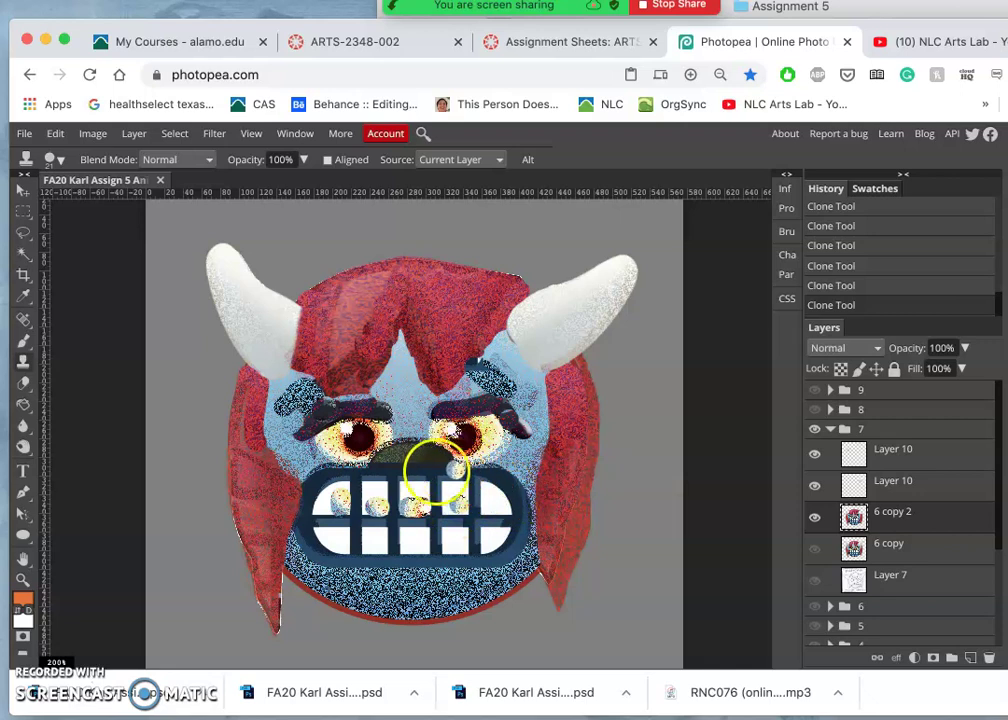
mouse_move(341, 464)
left_mouse_down()
mouse_move(279, 443)
mouse_move(326, 455)
mouse_move(307, 481)
left_mouse_up()
Clone the dark speckled blue chin texture into bands beneath both eyes along the mouth's upper edge
left_click(382, 598, "alt")
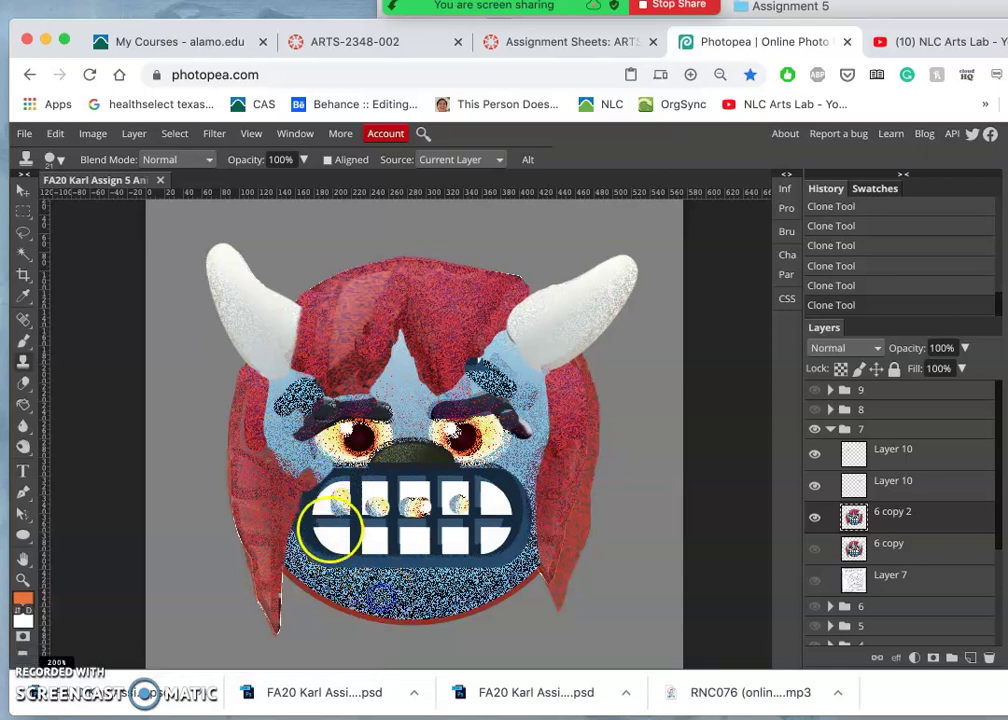
mouse_move(330, 528)
left_mouse_down()
mouse_move(299, 468)
mouse_move(298, 494)
left_mouse_up()
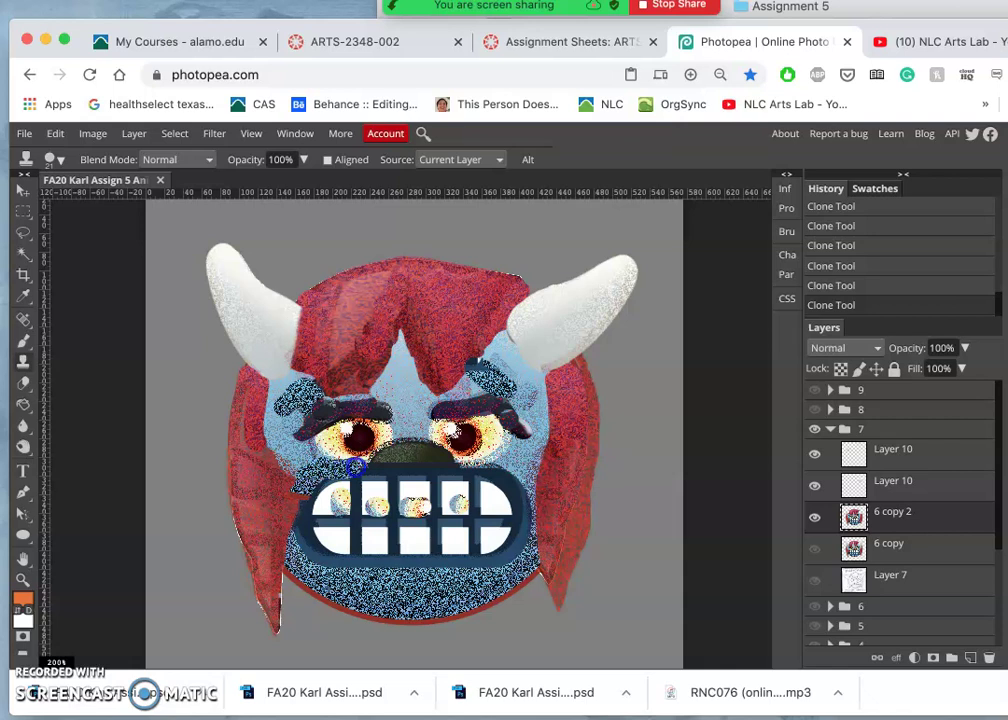
mouse_move(360, 462)
left_mouse_down()
mouse_move(418, 412)
mouse_move(450, 450)
mouse_move(466, 551)
mouse_move(439, 590)
mouse_move(483, 484)
left_mouse_up()
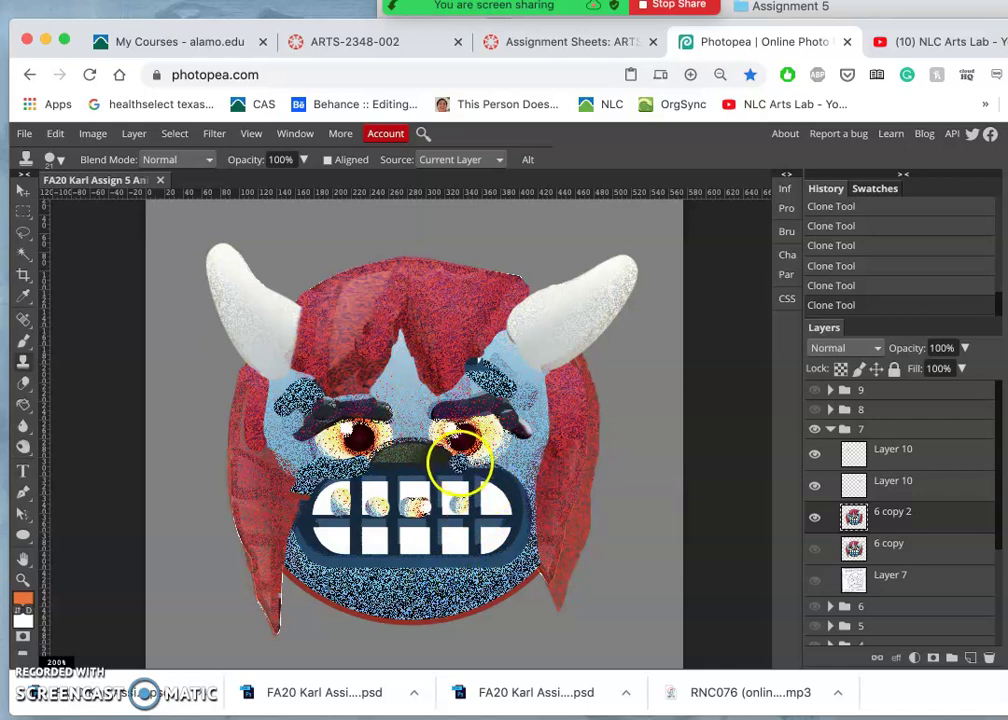
left_click(460, 463)
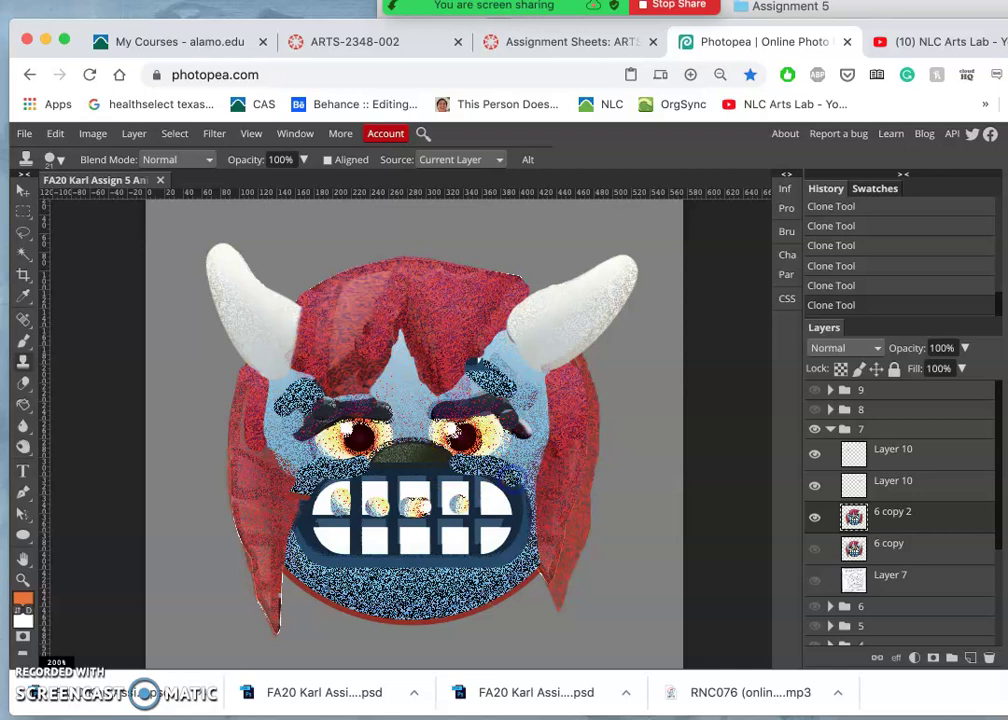
Reduce the clone opacity to 36% and blend speckled chin texture over the dark nose
left_click(424, 596, "alt")
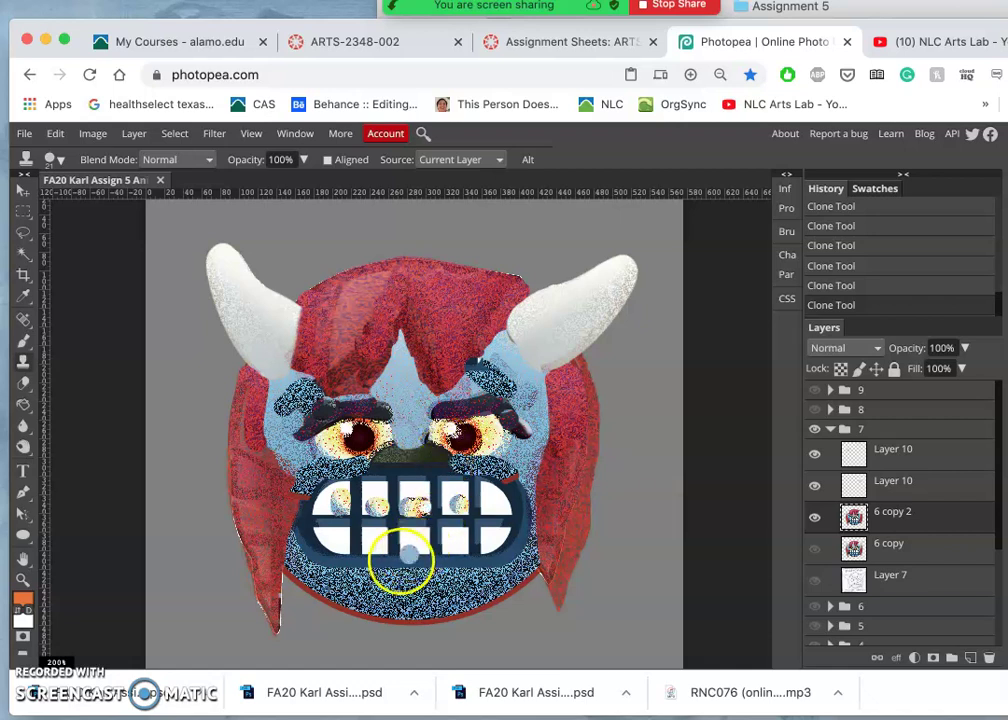
left_click(303, 159)
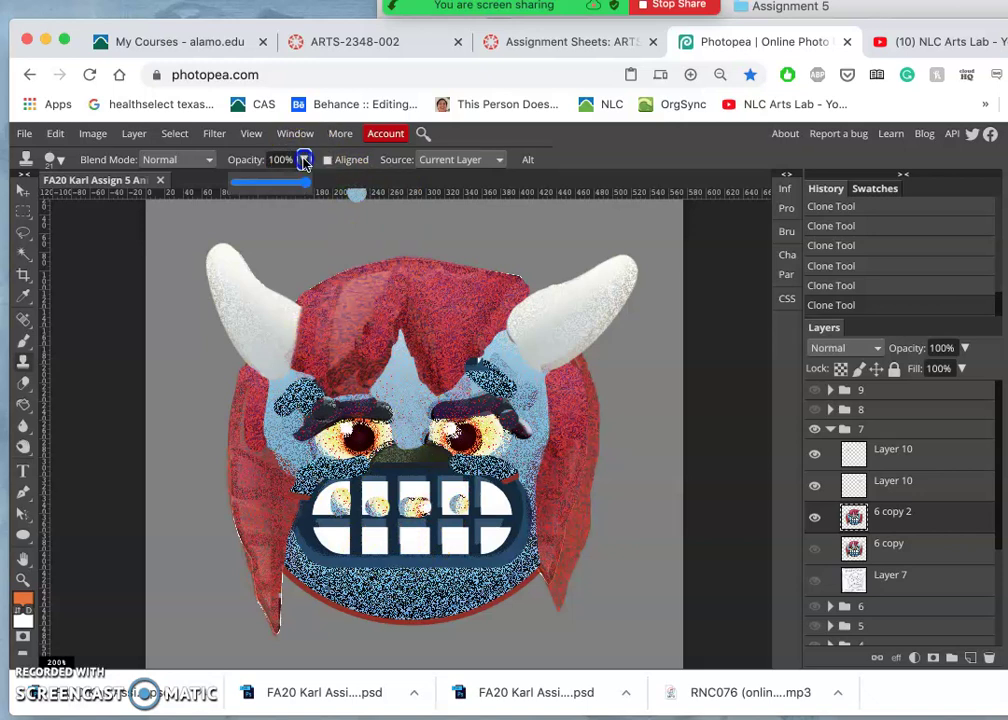
left_click_drag(303, 182, 260, 183)
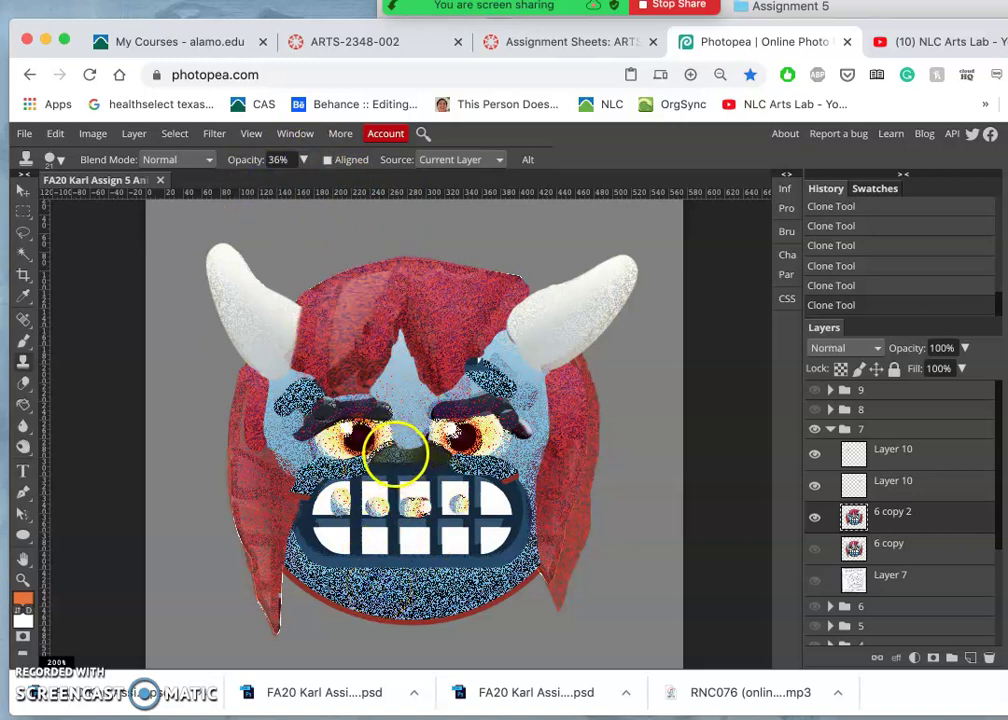
left_click_drag(395, 454, 404, 453)
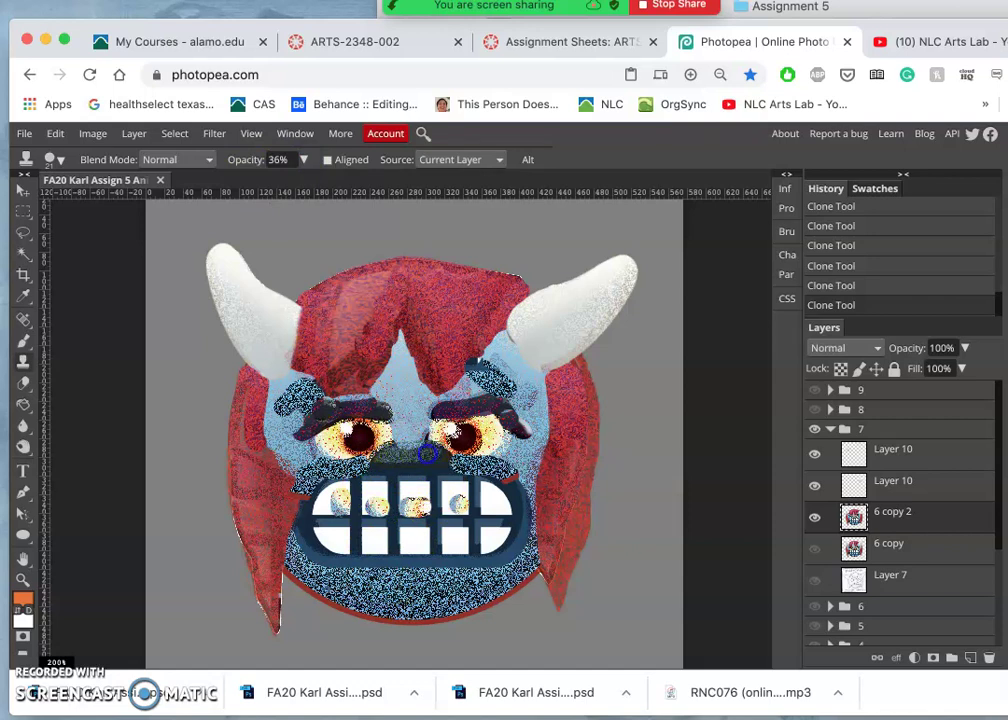
Clone pale yellow eye texture onto the inner corners of both eyes, redoing the first stroke on the right eye
left_click(493, 426, "alt")
left_click_drag(440, 442, 444, 450)
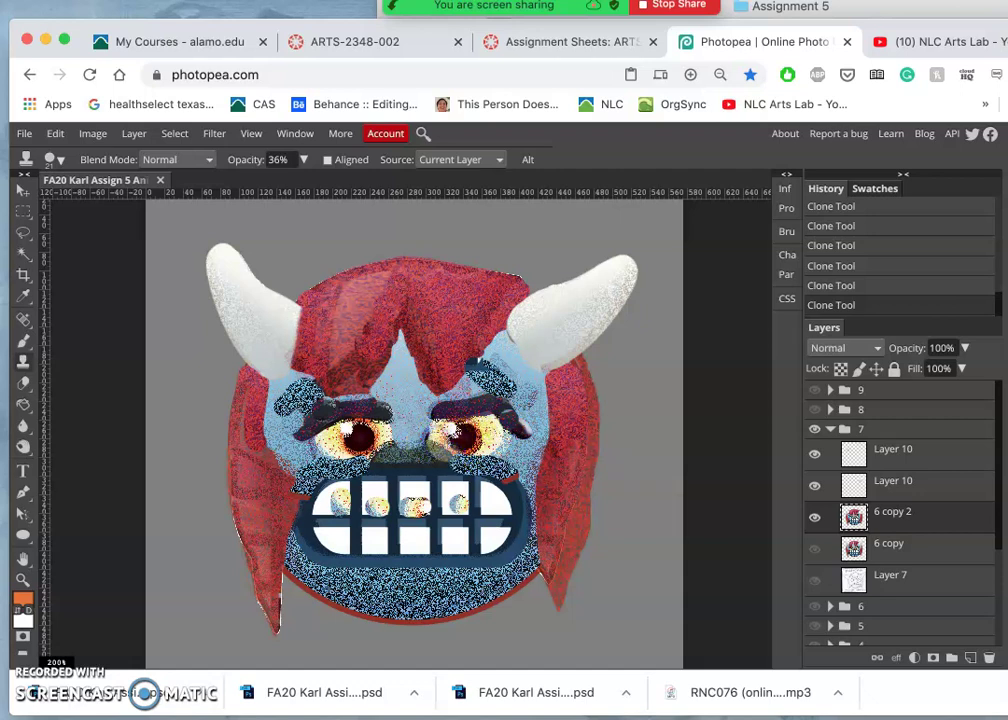
key("ctrl+z")
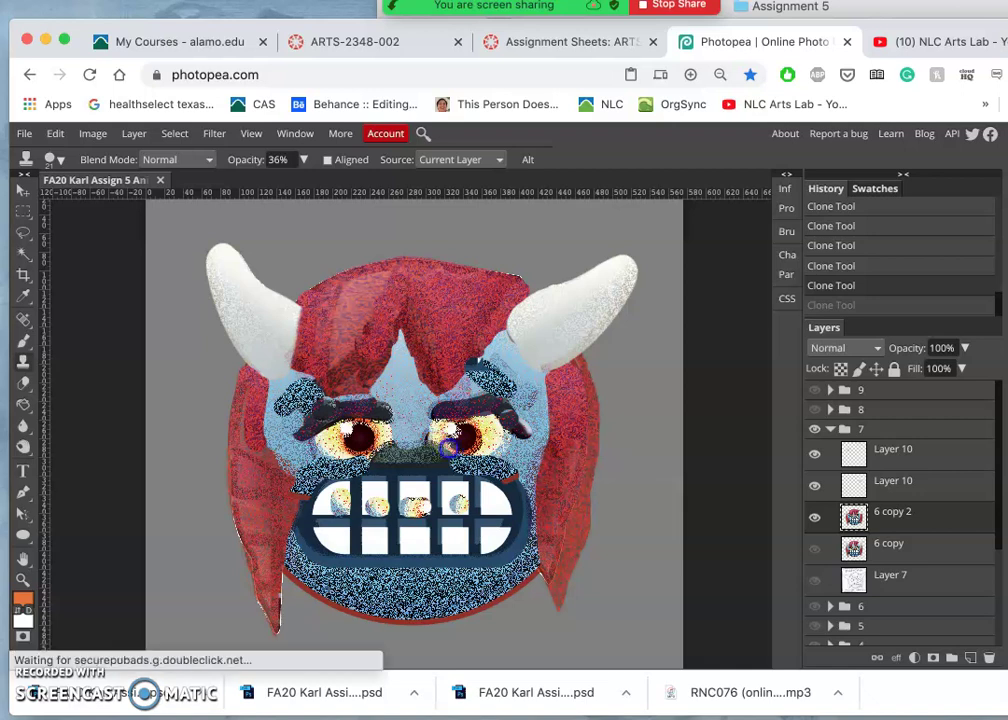
left_click(436, 436)
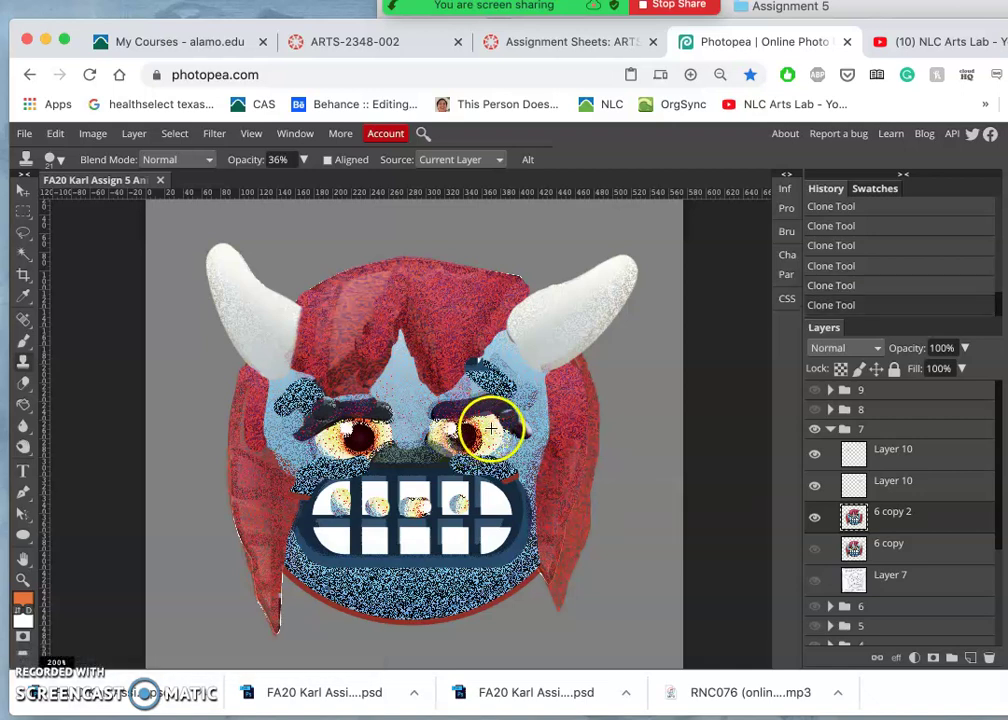
left_click(491, 430, "alt")
left_click(385, 437)
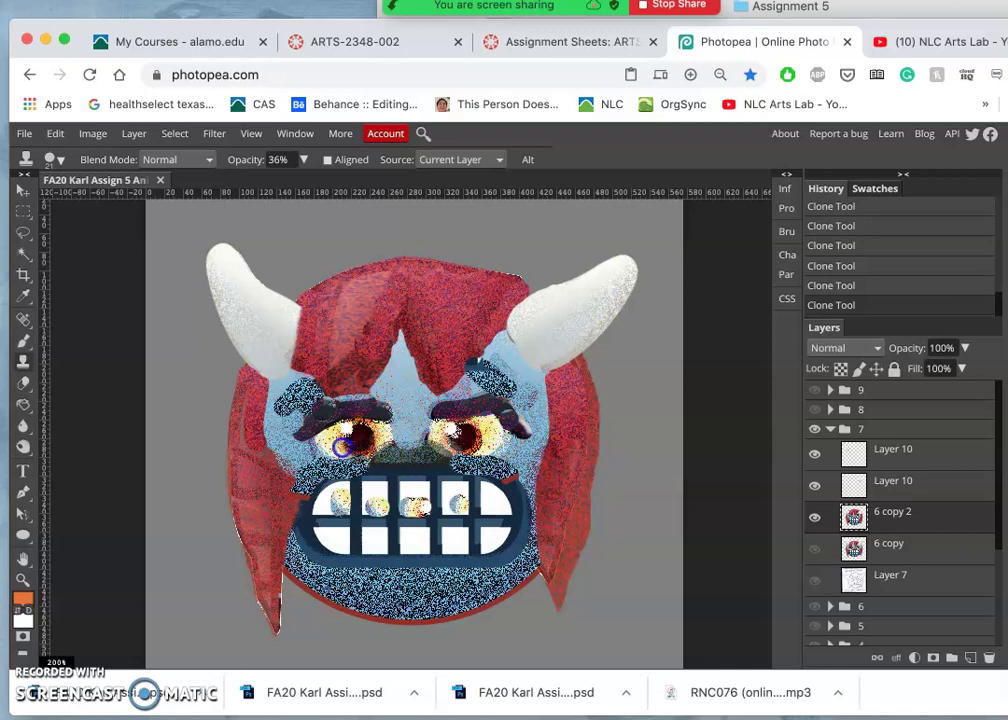
Blend dark brow texture beneath the left eye with the clone stamp, undoing the last stroke
left_click(352, 411)
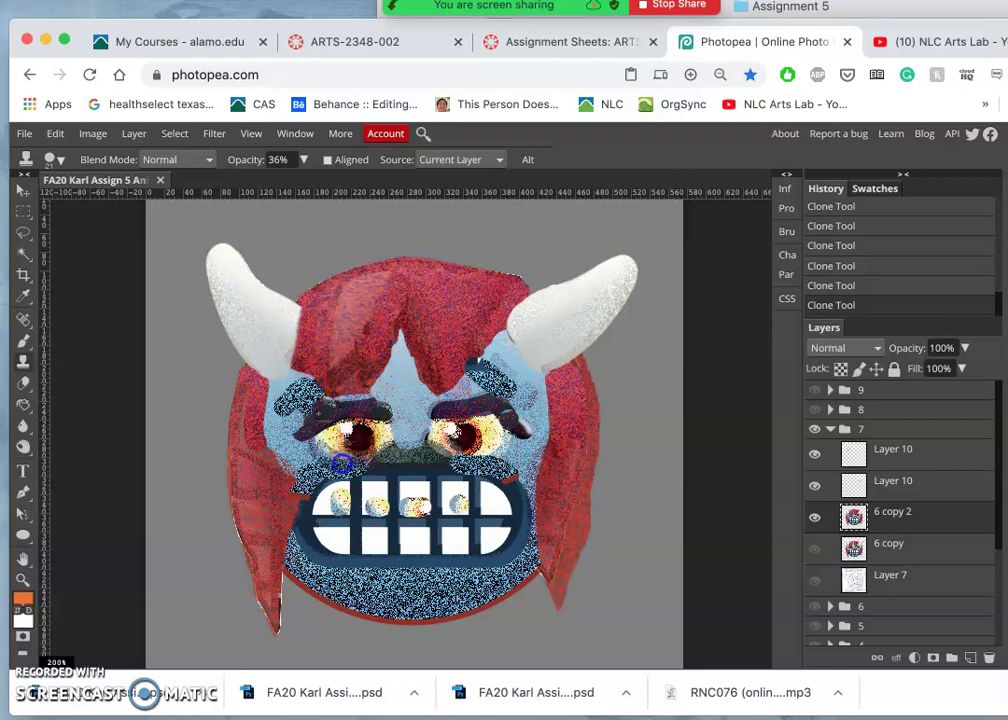
left_click(339, 411)
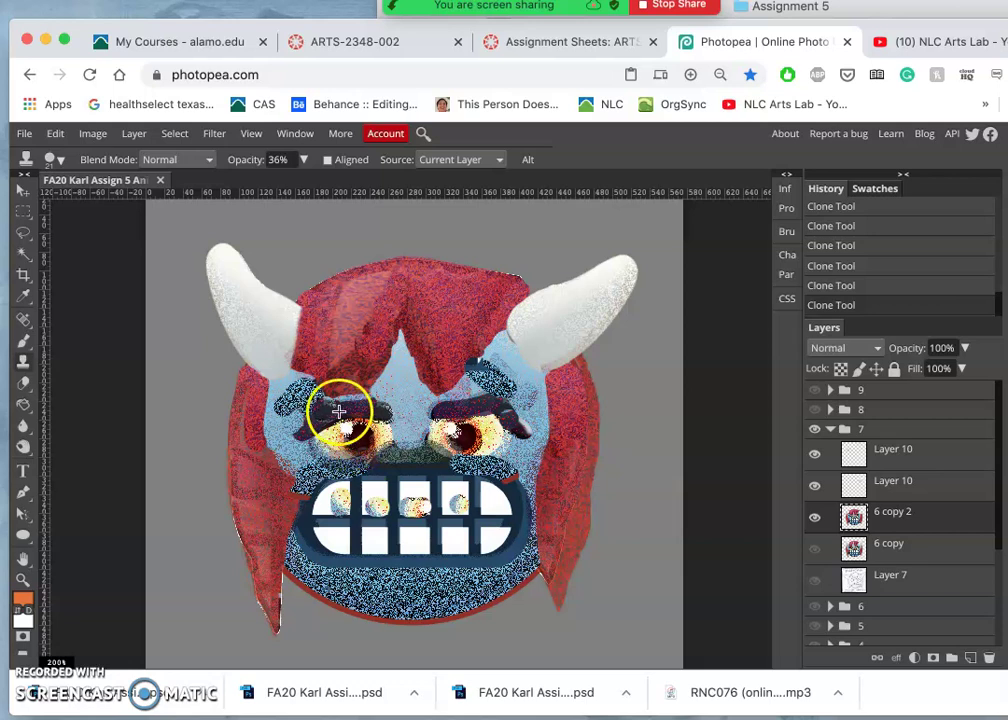
left_click(311, 446)
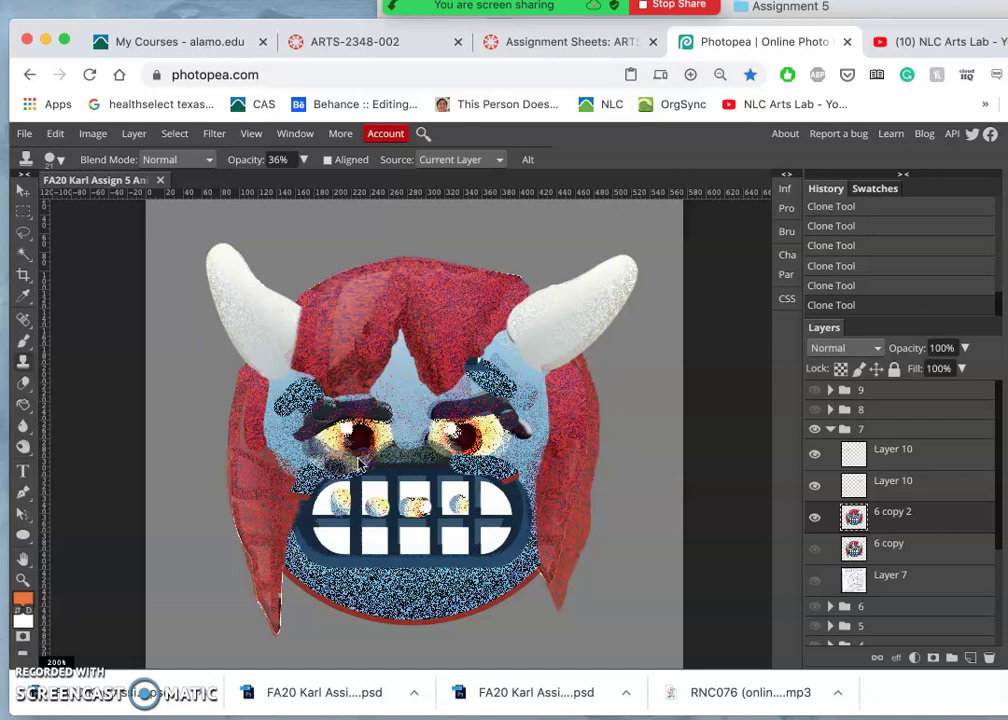
key("super+z")
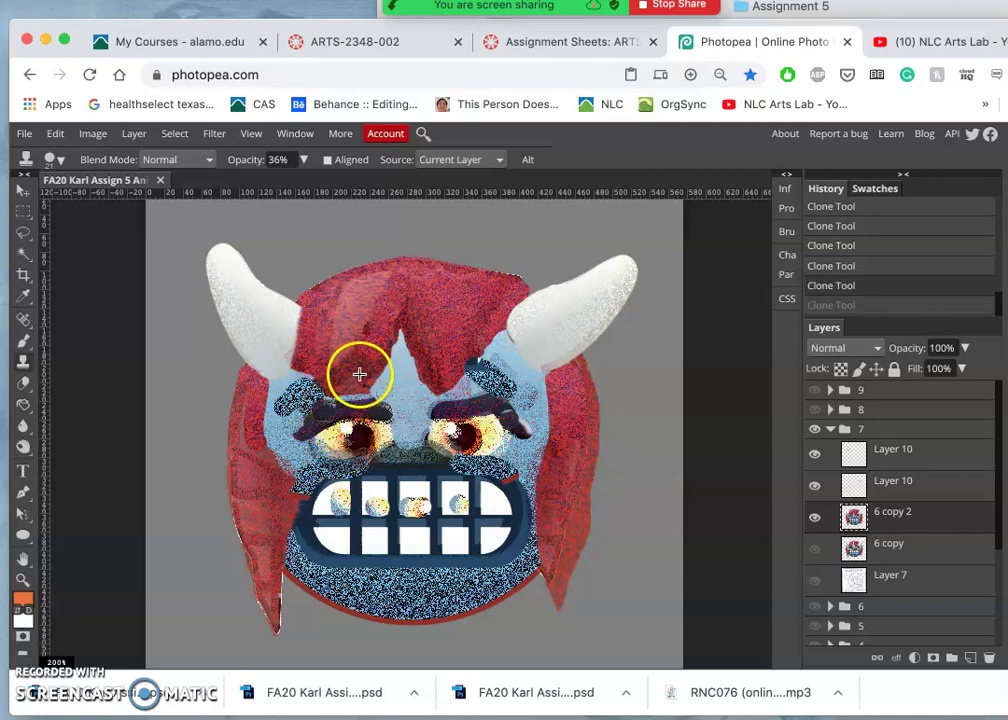
Clone red hair texture at 36% opacity over the skin beneath both eyes
mouse_move(359, 374)
left_mouse_down()
mouse_move(322, 458)
mouse_move(355, 463)
mouse_move(357, 372)
mouse_move(368, 372)
mouse_move(357, 457)
left_mouse_up()
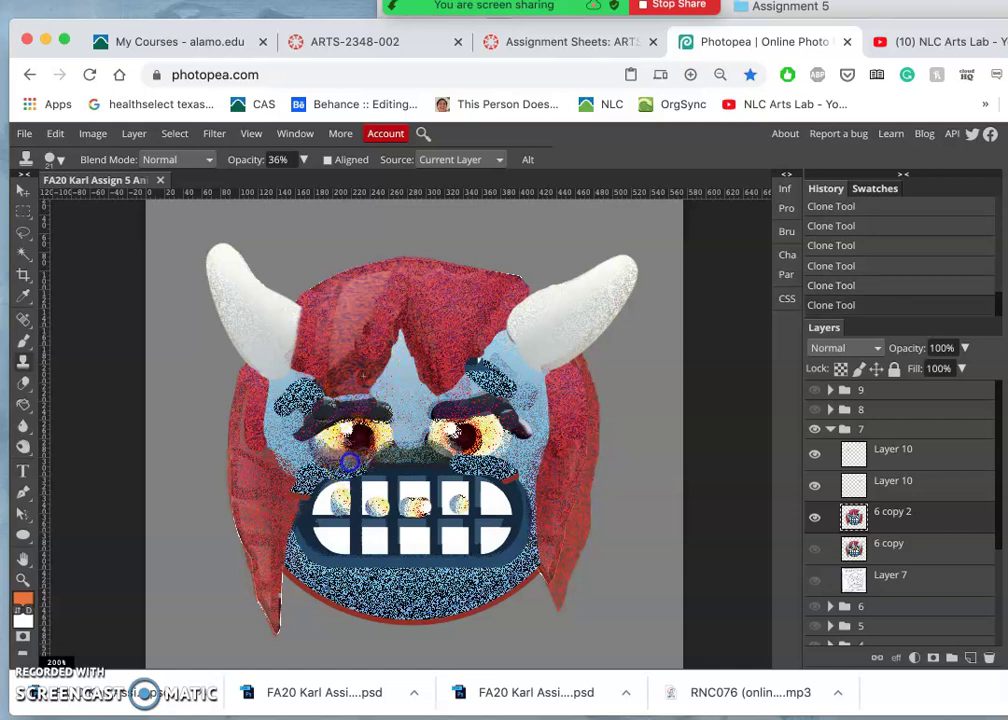
mouse_move(462, 455)
left_mouse_down()
mouse_move(450, 360)
mouse_move(468, 420)
mouse_move(459, 452)
mouse_move(443, 449)
left_mouse_up()
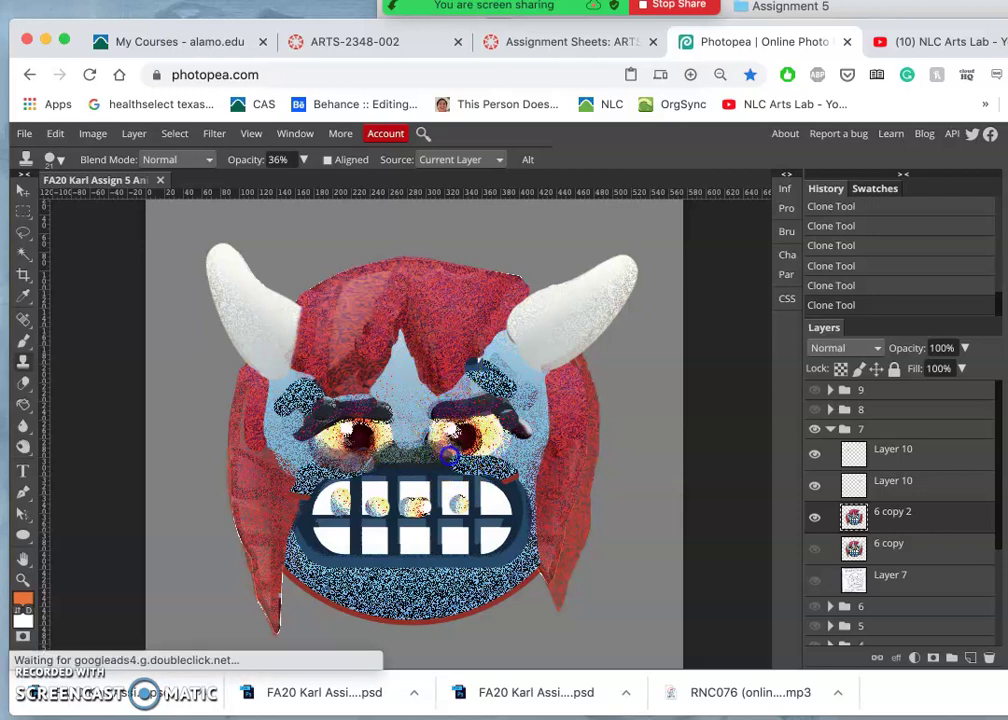
left_click(452, 351, "alt")
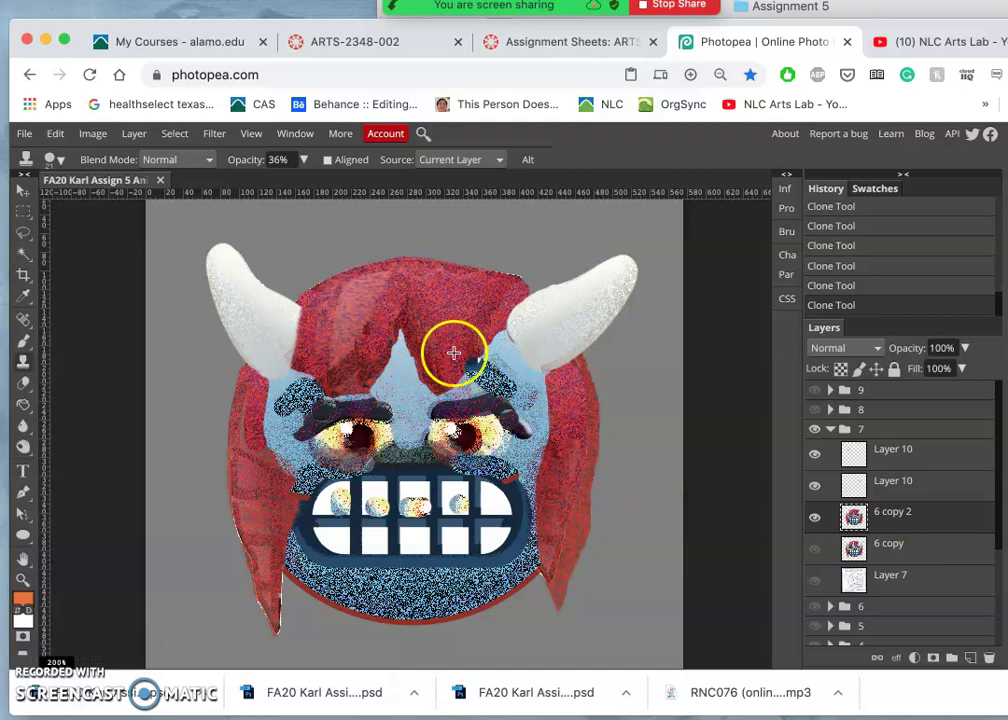
mouse_move(494, 429)
left_mouse_down()
mouse_move(507, 434)
mouse_move(495, 452)
left_mouse_up()
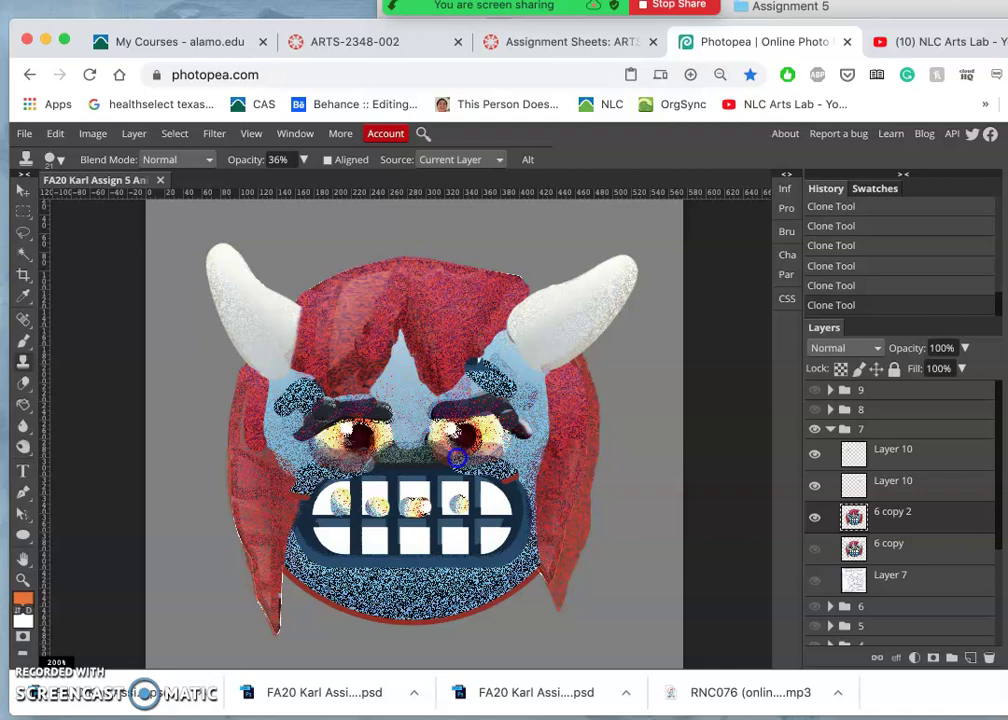
left_click(489, 457)
left_click(445, 342, "alt")
mouse_move(459, 401)
left_mouse_down()
mouse_move(455, 458)
mouse_move(465, 460)
left_mouse_up()
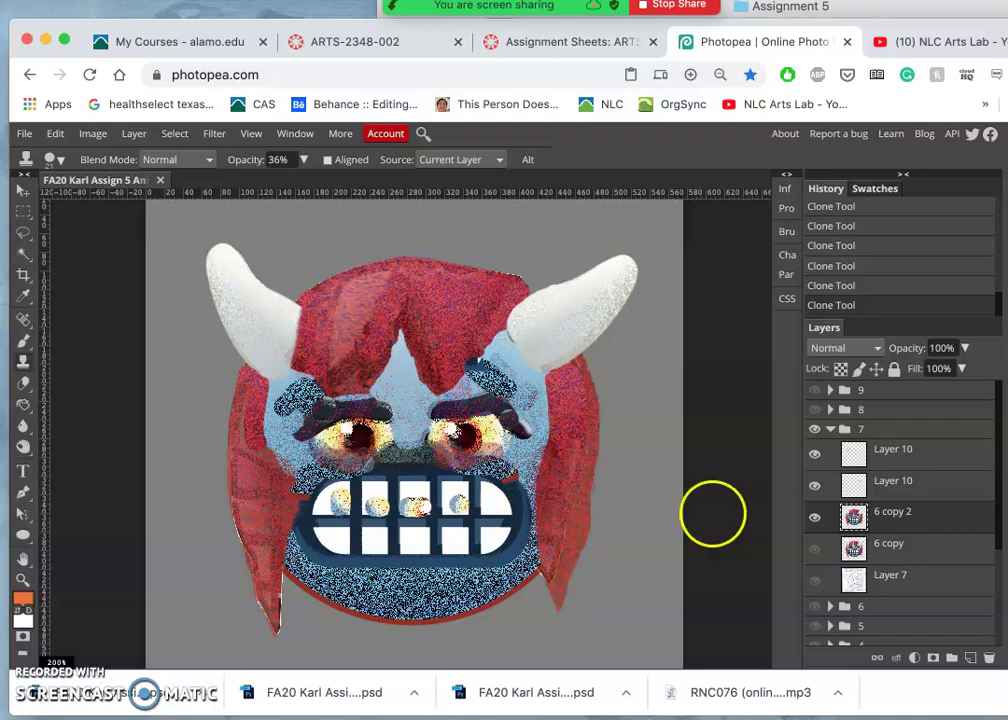
Show layer 6 copy instead of 6 copy 2, and copy its lassoed nose to a new layer above 6 copy 2
left_click(862, 548)
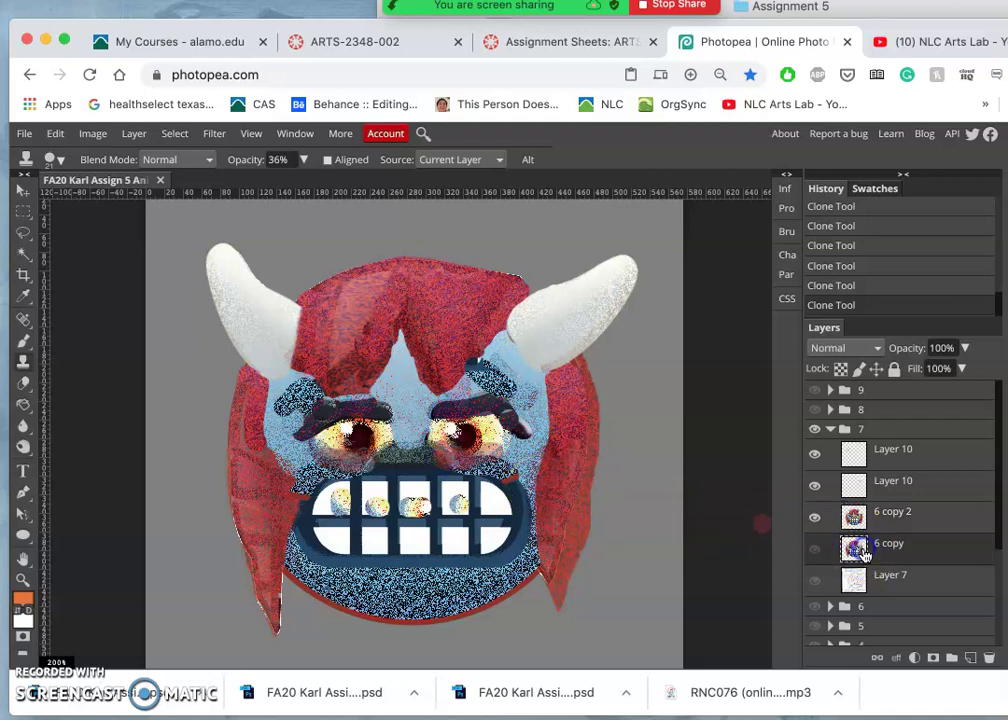
left_click(815, 518)
left_click(815, 548)
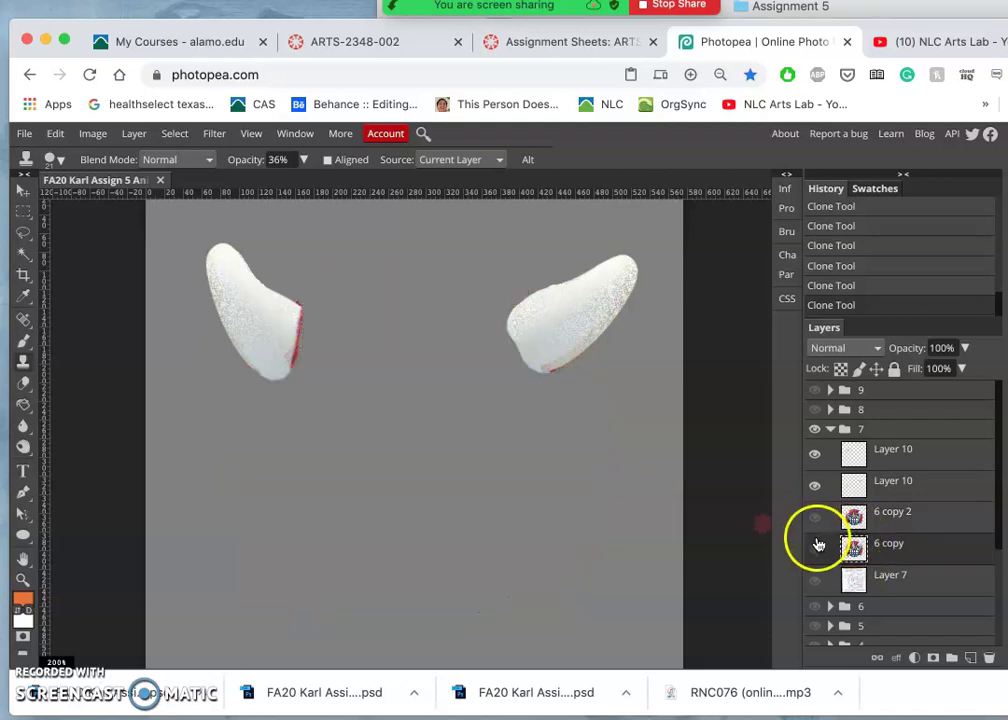
left_click(23, 233)
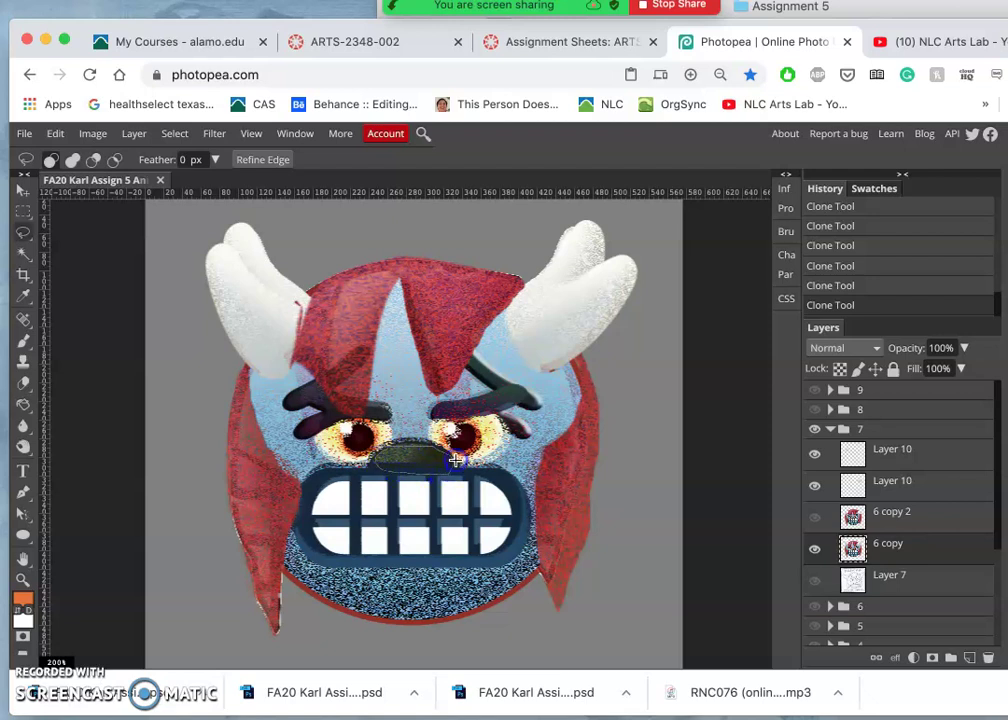
key("ctrl+j")
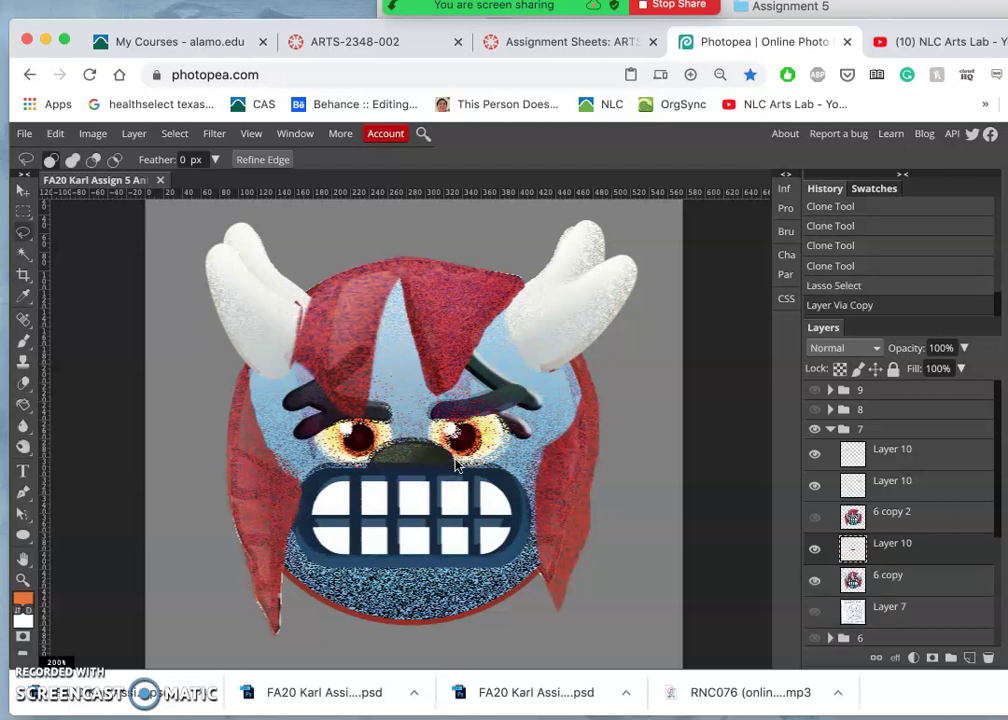
key("ctrl+]")
Show 6 copy 2 and hide 6 copy again, then toggle the copied nose layer to check its effect
left_click(813, 553)
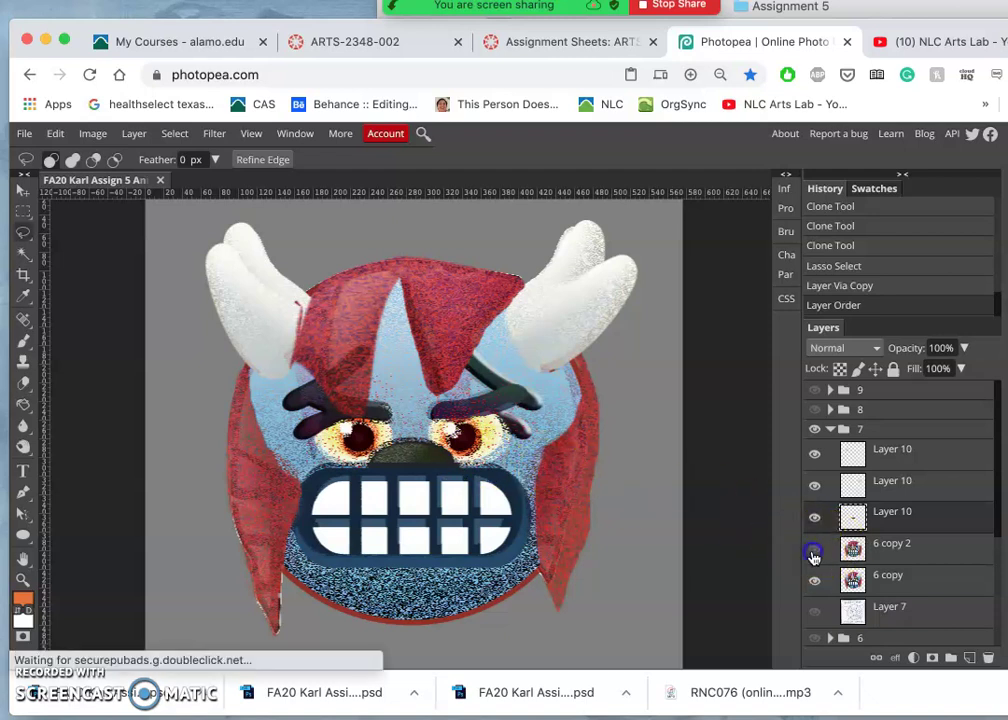
left_click(814, 580)
left_click(738, 518)
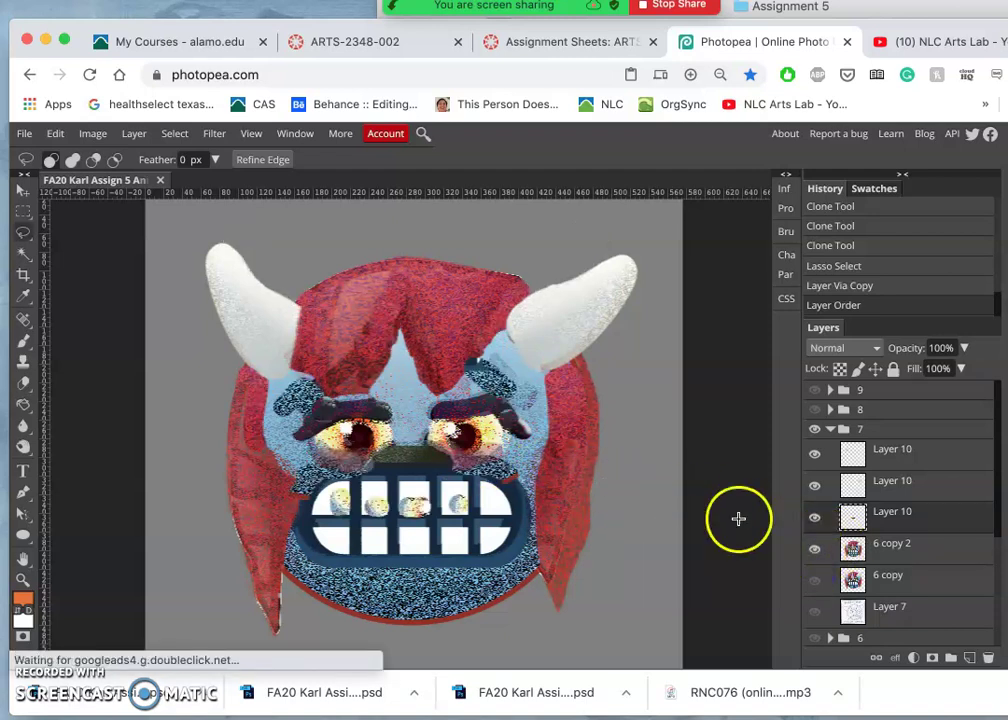
left_click(812, 522)
left_click(812, 522)
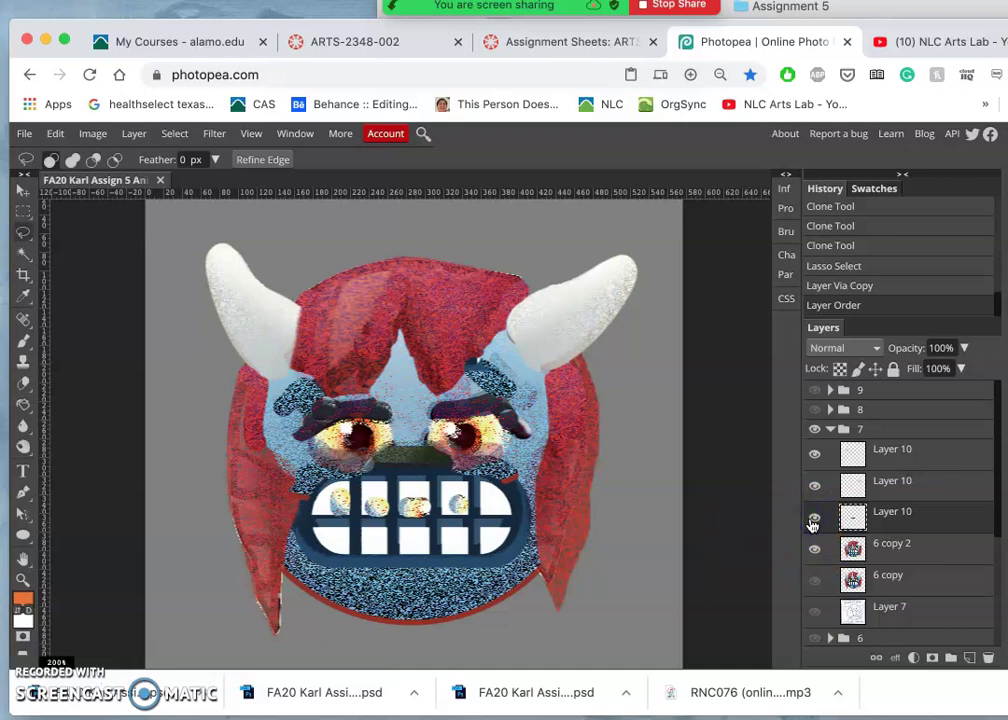
left_click(813, 518)
Free-transform the copied nose to 111.49% width and 177.42% height over the top of the mouth
left_click(864, 516)
left_click(545, 465)
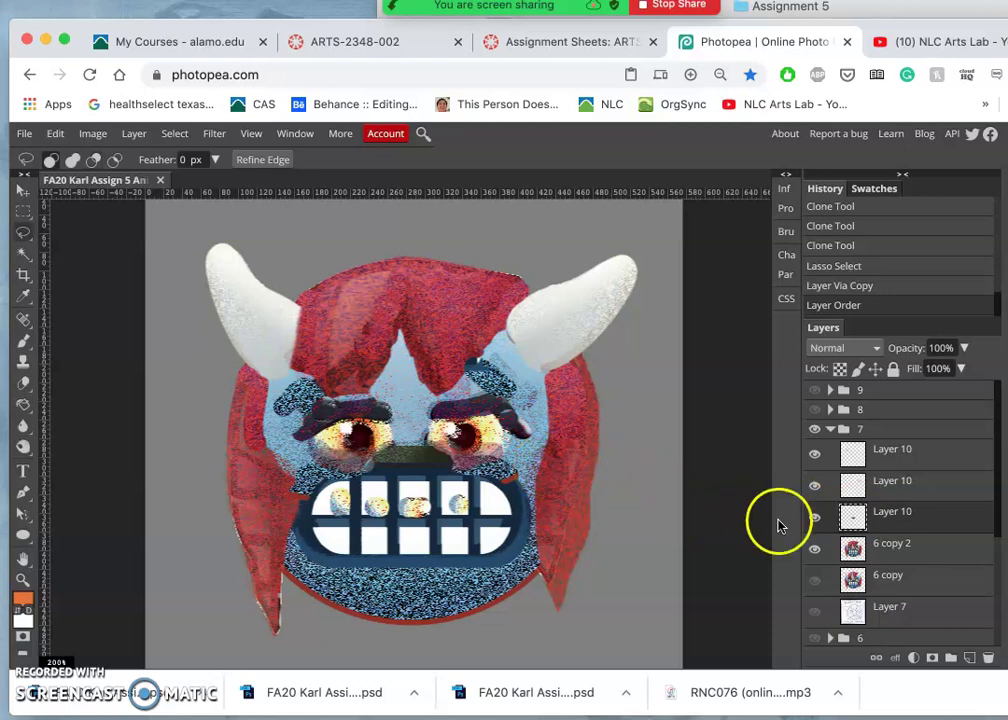
key("alt+super+t")
left_click_drag(416, 475, 416, 418)
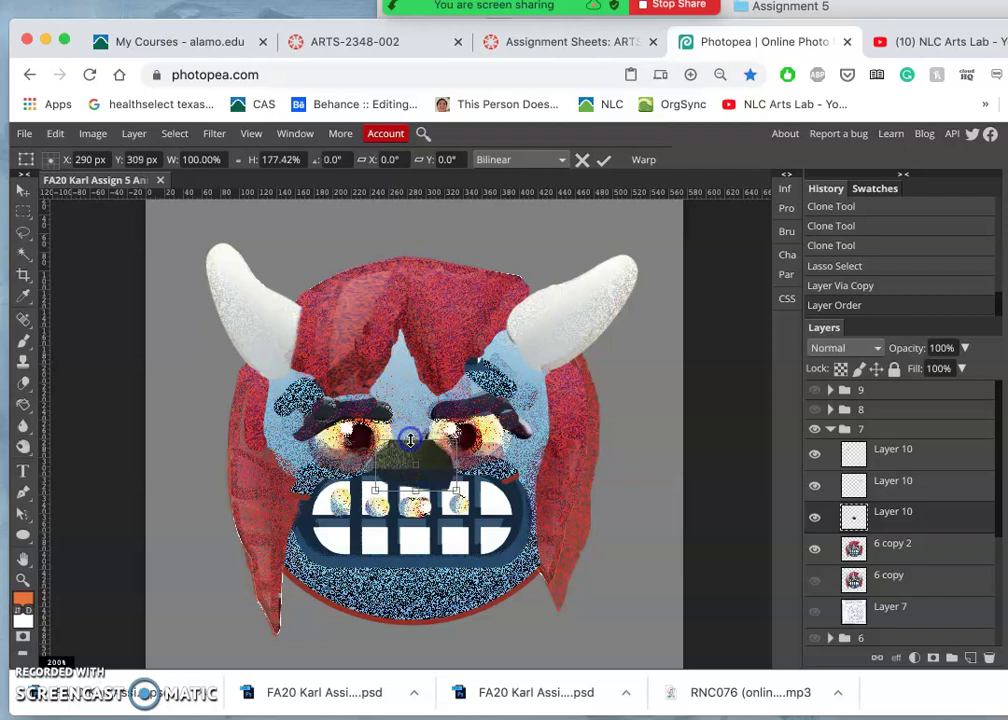
mouse_move(371, 492)
left_mouse_down()
mouse_move(360, 486)
mouse_move(367, 491)
left_mouse_up()
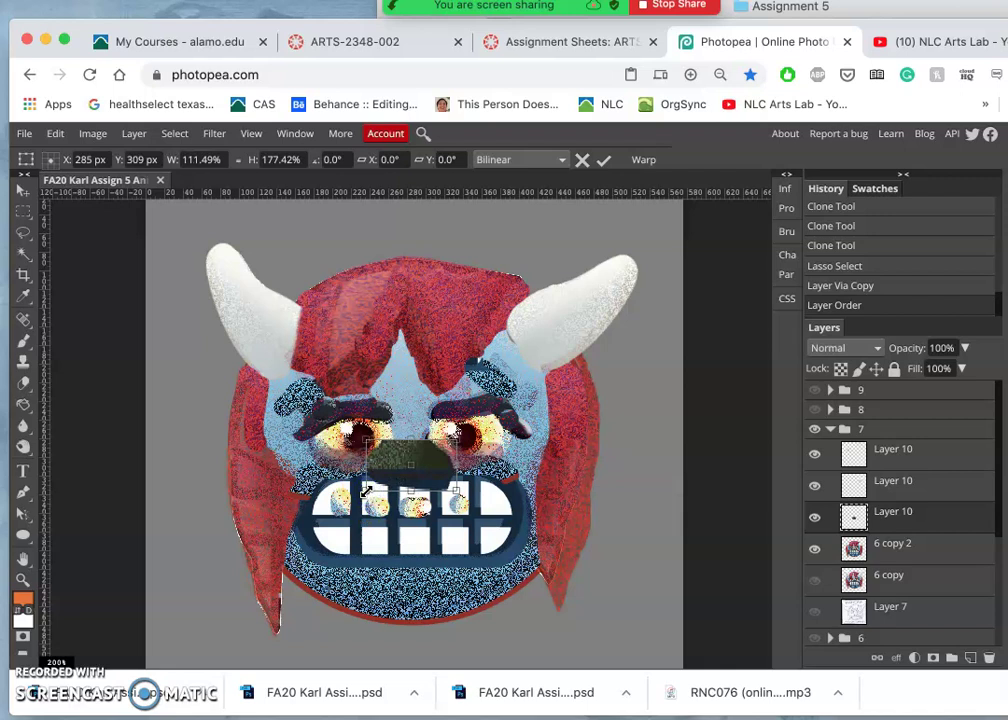
key("Return")
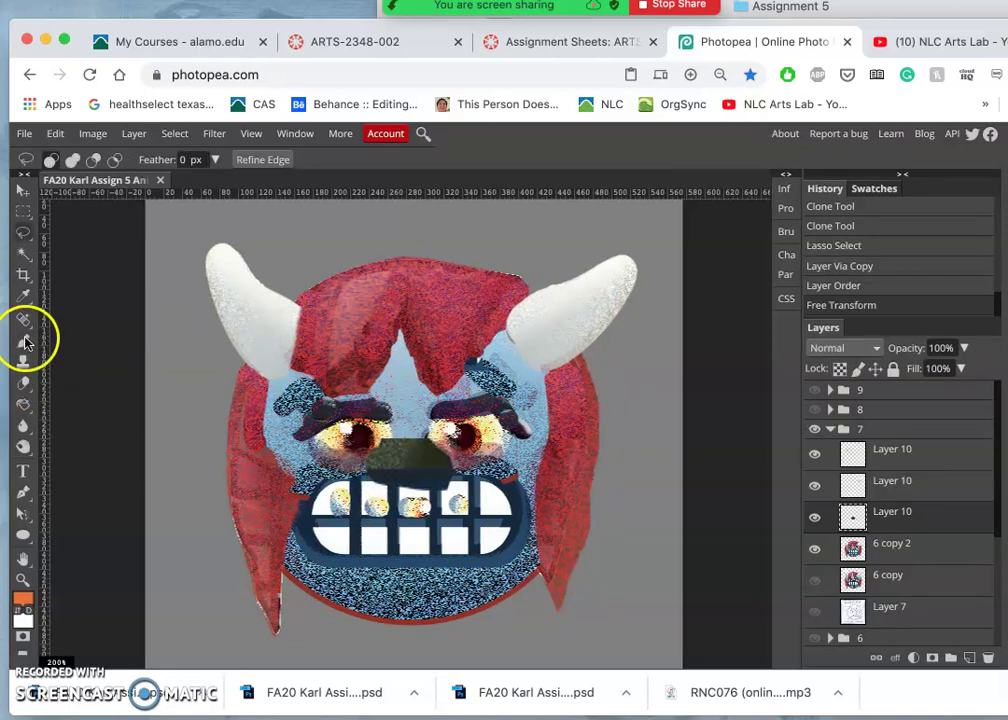
left_click(23, 254)
left_click(437, 442)
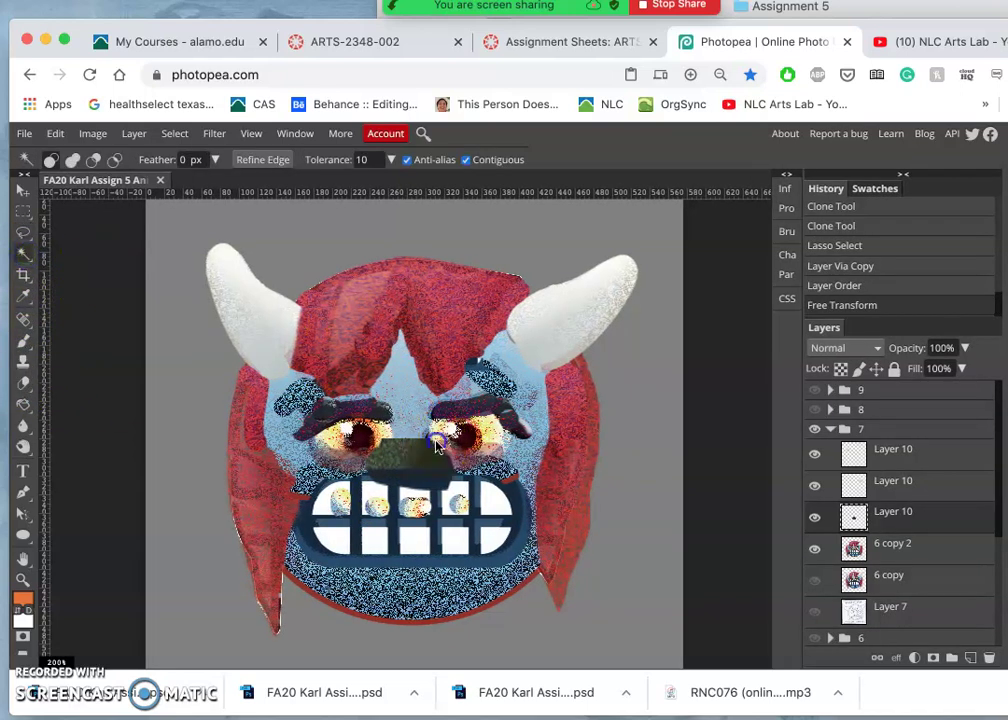
key("ctrl+d")
left_click(432, 450)
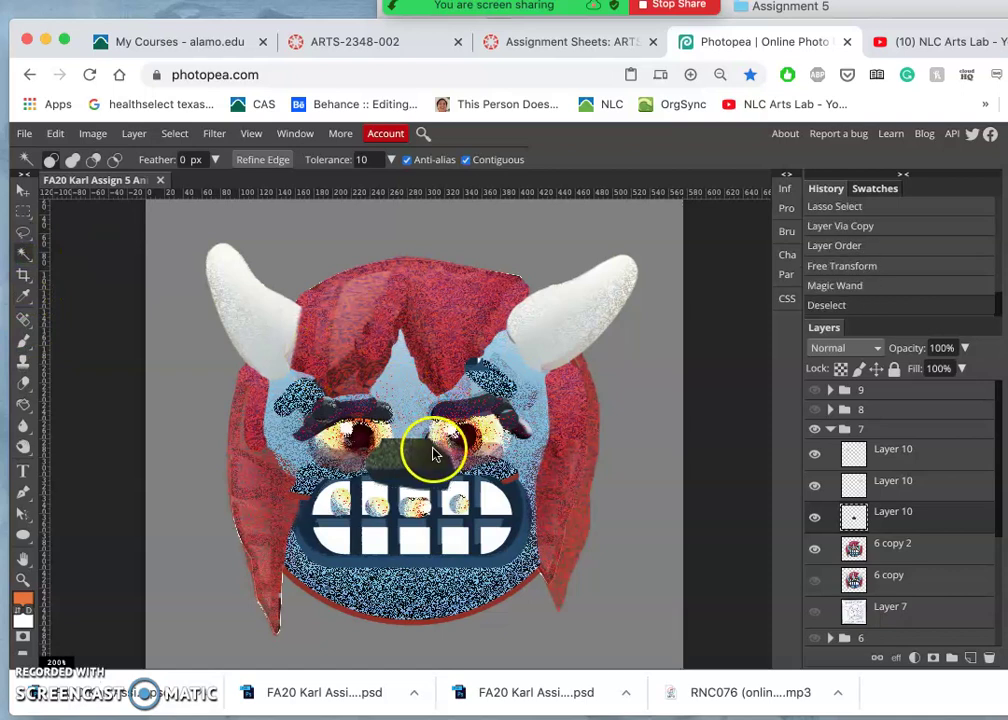
Lasso around the copied nose's upper edge and clear the excess to round off its squared outline, leaving nothing selected
left_click(23, 232)
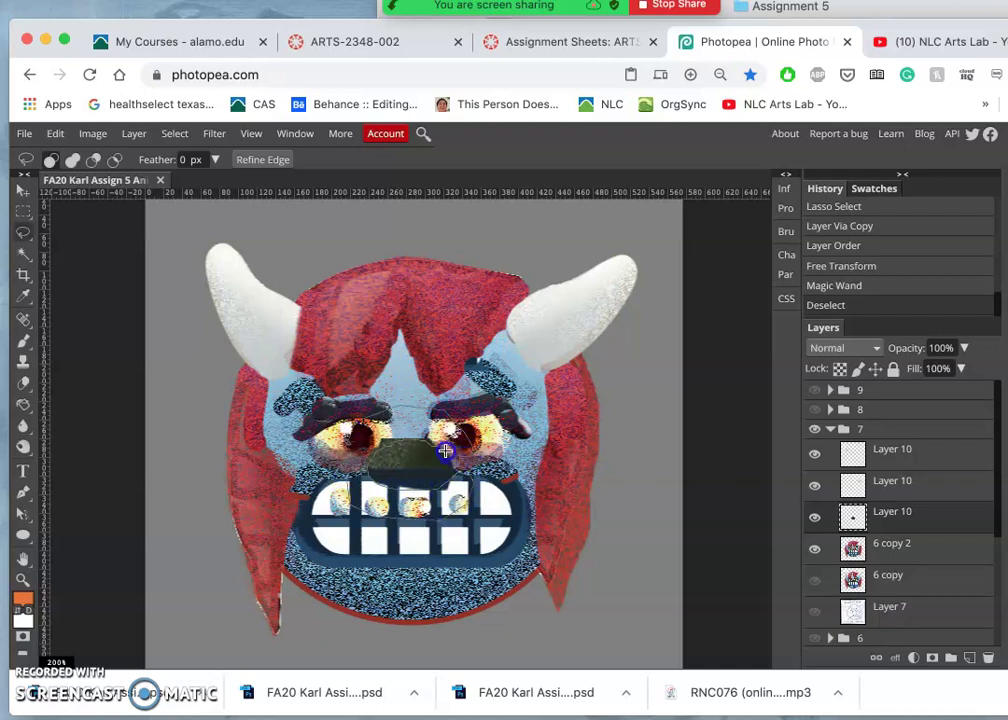
left_click_drag(441, 445, 442, 447)
key("Delete")
key("Delete")
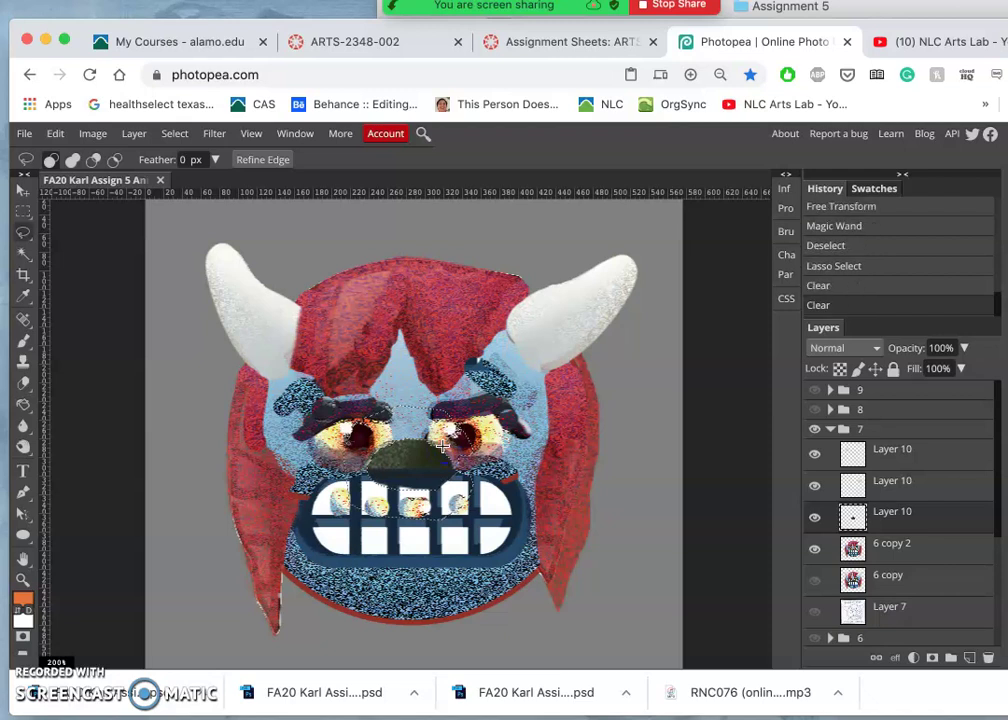
key("ctrl+d")
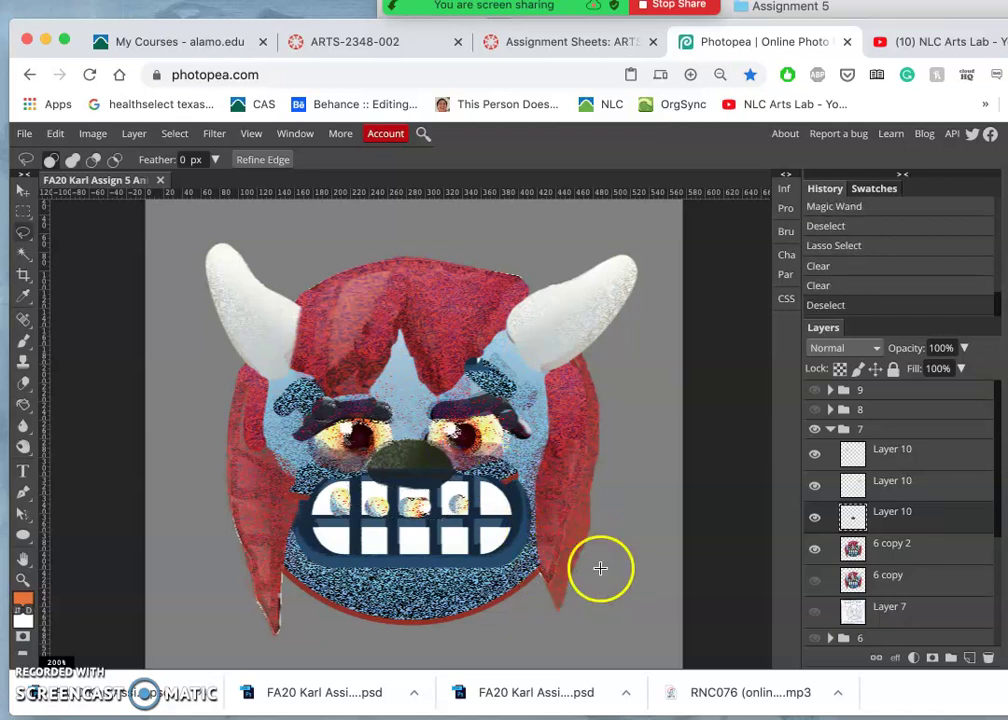
left_click(319, 440)
On layer 6 copy 2, lasso and clear the area under the left eye, with layer 6 copy shown beneath it
left_click(884, 555)
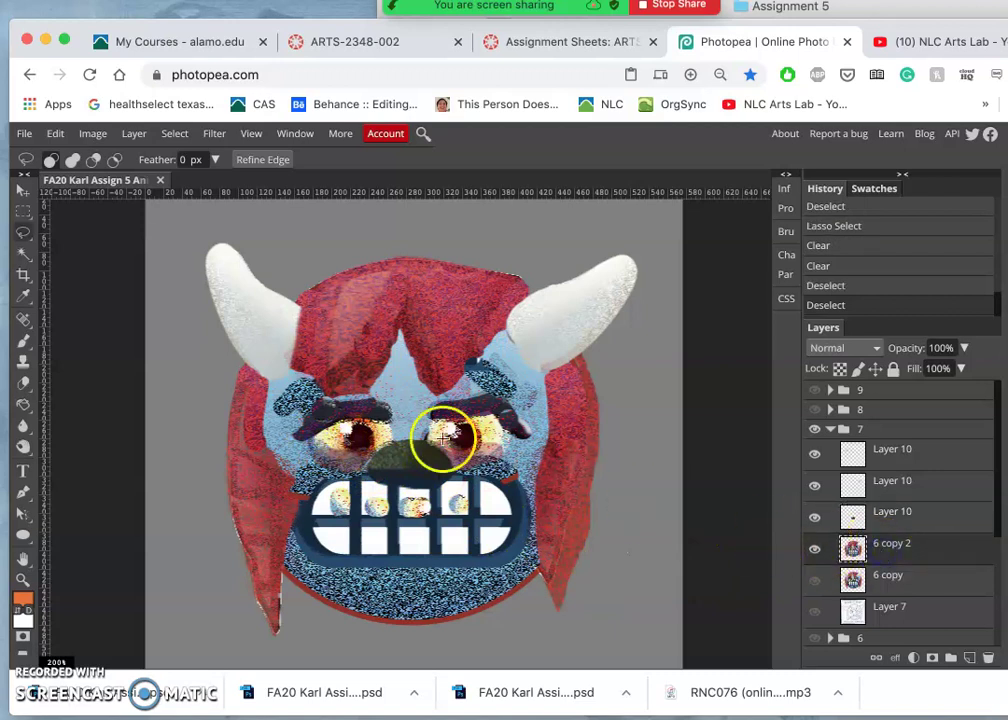
left_click_drag(360, 437, 319, 437)
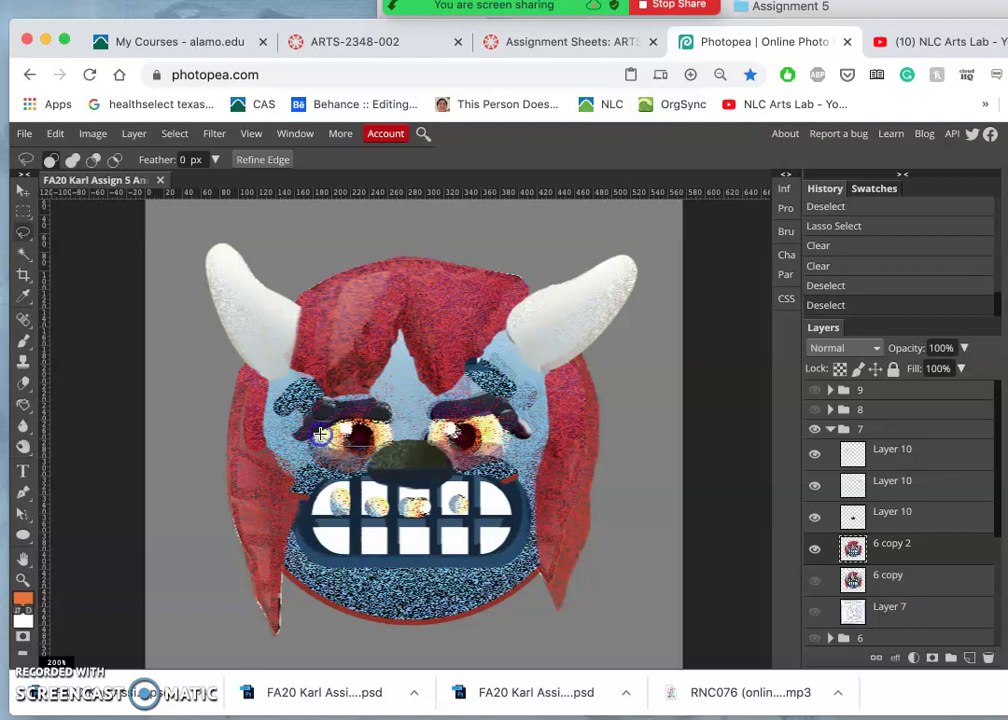
key("Delete")
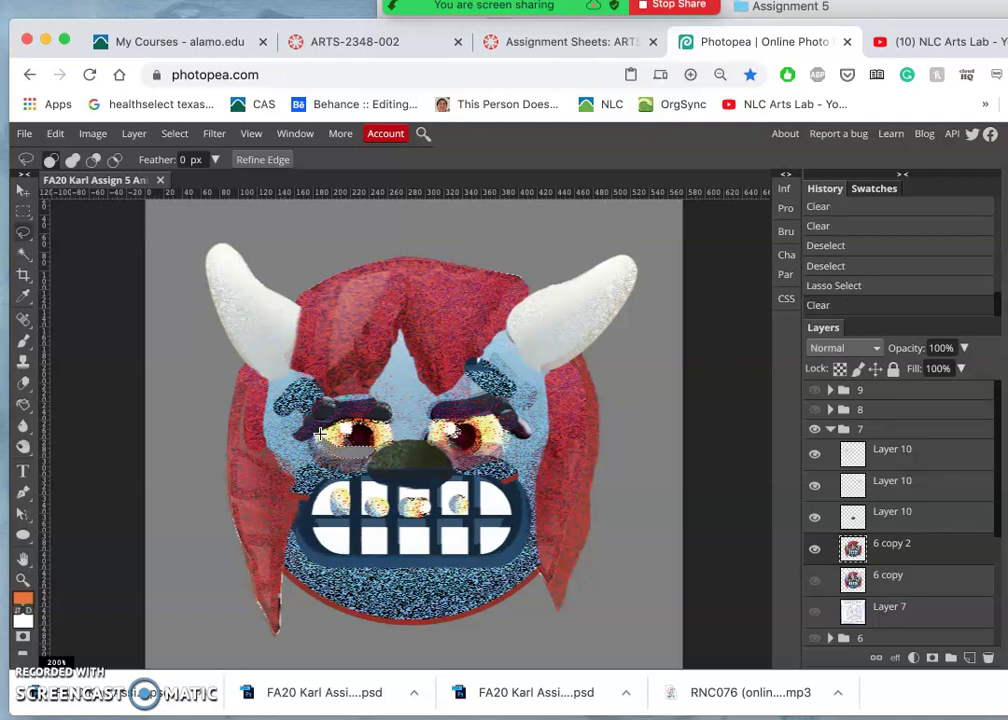
left_click(814, 580)
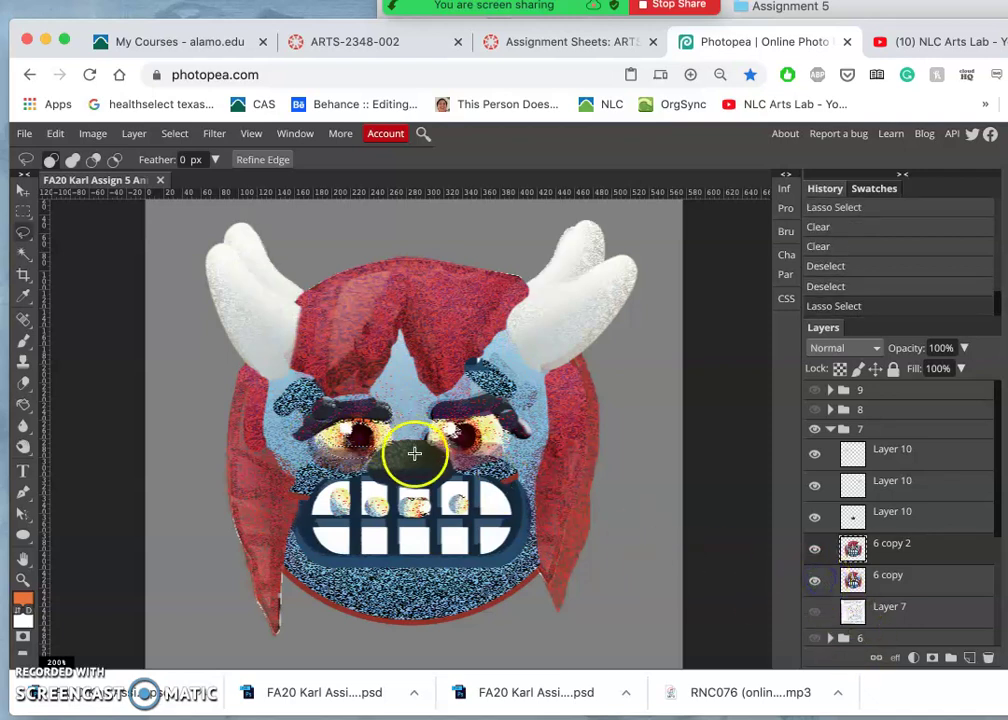
key("Delete")
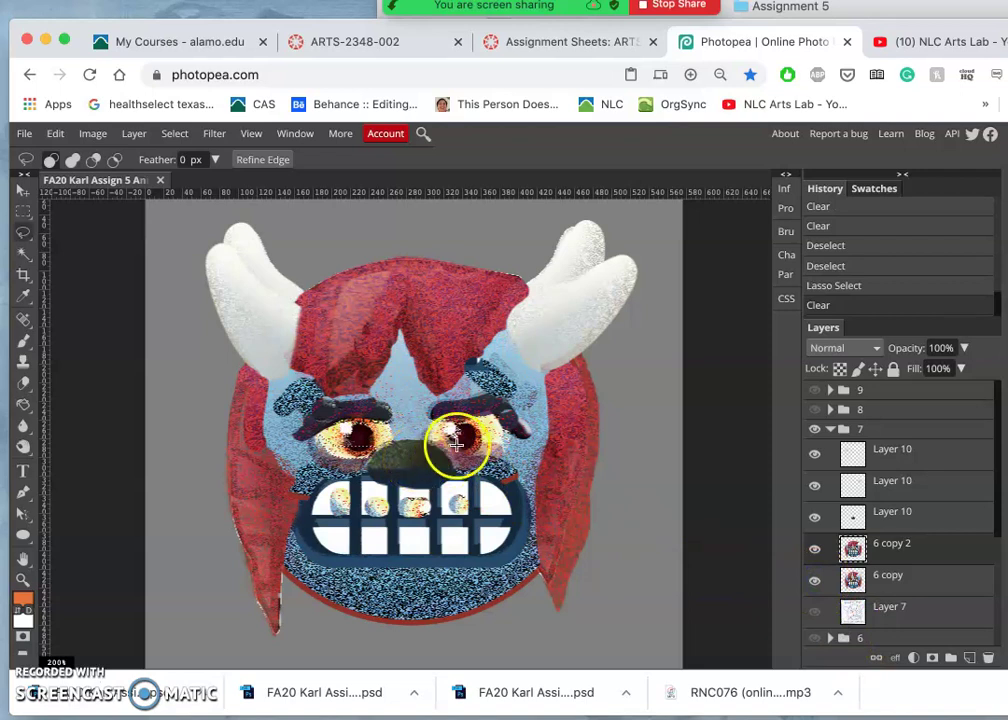
left_click(481, 454)
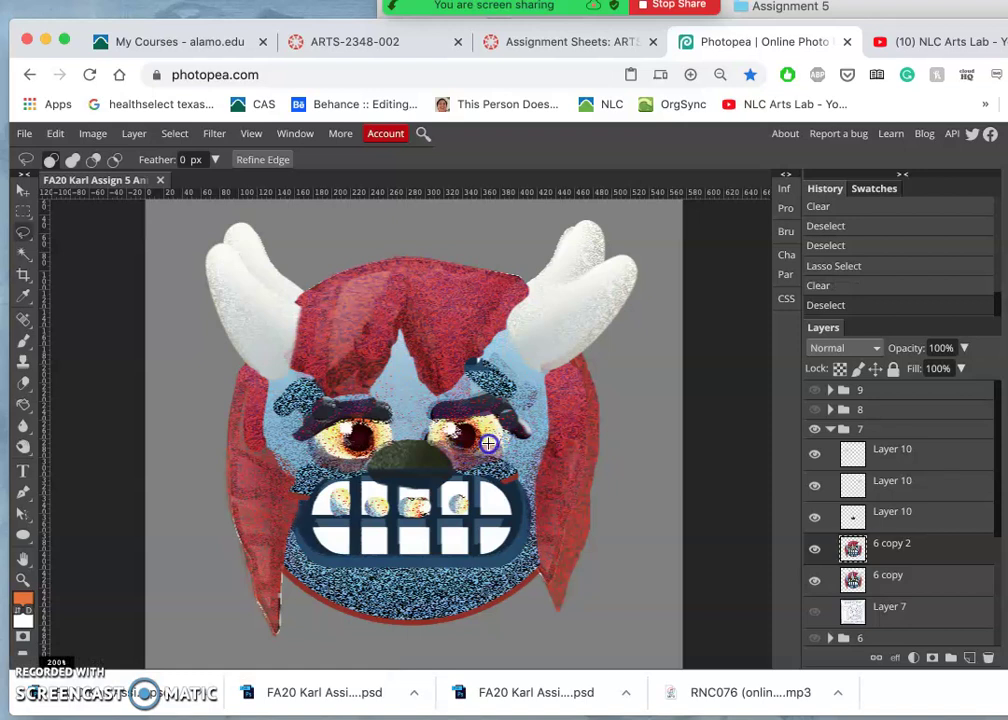
Lasso and clear the area under the right eye on layer 6 copy 2, then deselect
left_click_drag(488, 443, 499, 441)
key("BackSpace")
key("BackSpace")
key("BackSpace")
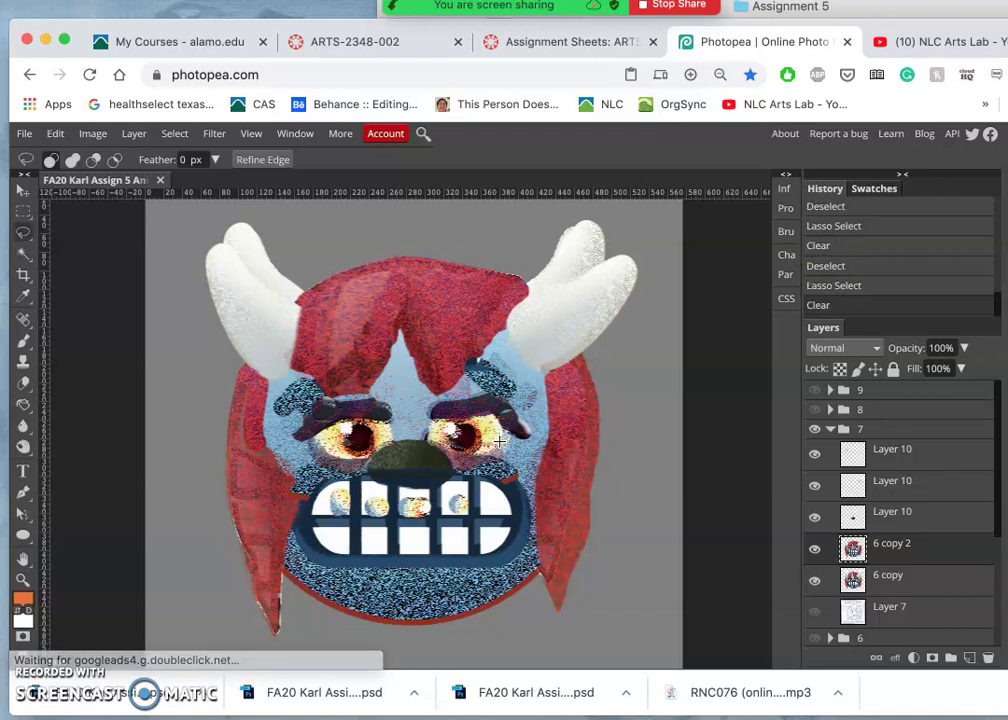
mouse_move(545, 481)
left_mouse_down()
mouse_move(521, 528)
mouse_move(464, 504)
mouse_move(404, 505)
mouse_move(337, 481)
left_mouse_up()
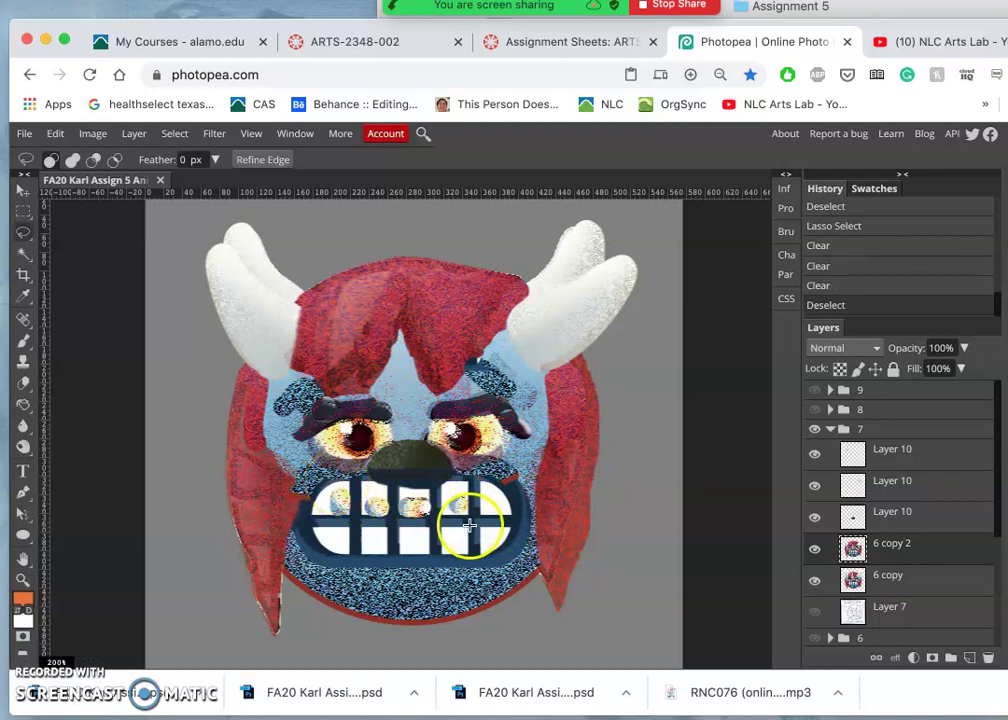
Lasso the mouth on layer 6 copy, copy it to a new layer and move that layer above 6 copy 2
left_click(880, 587)
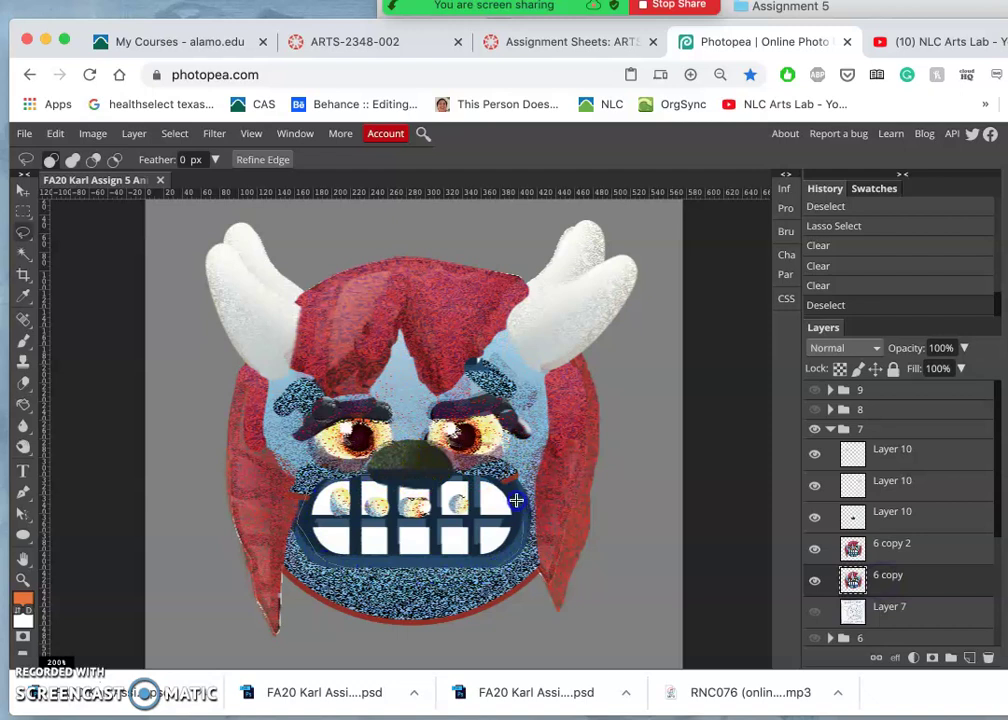
left_click_drag(367, 468, 360, 468)
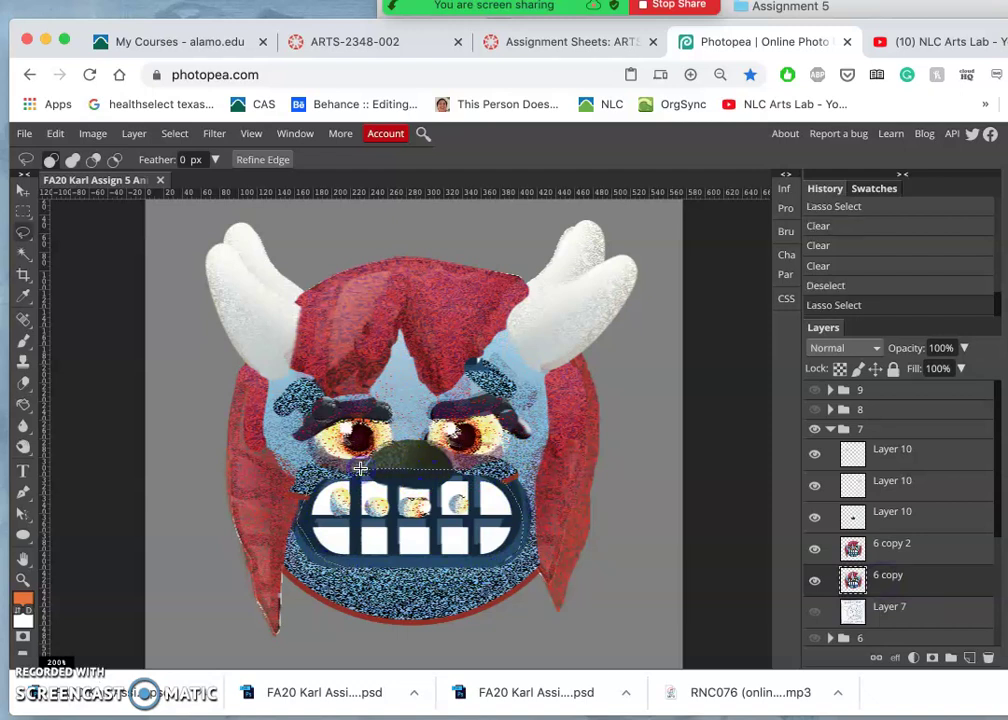
key("super+j")
key("super+bracketright")
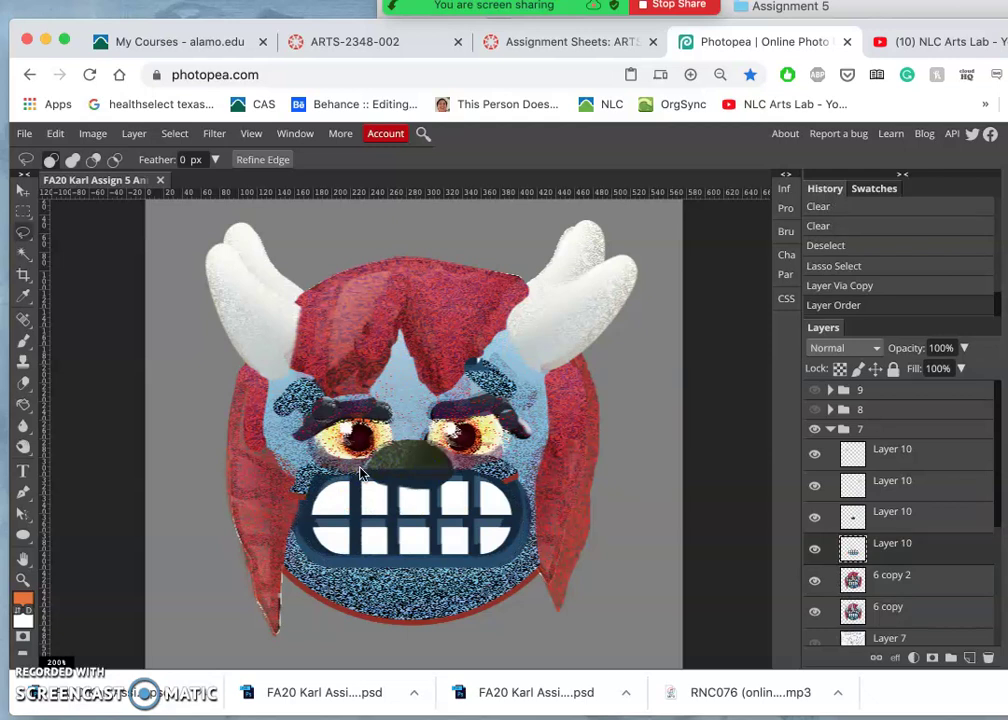
Warp the copied mouth, pulling in its upper corners and bending the teeth rows upward in the middle, and apply it
key("super+t")
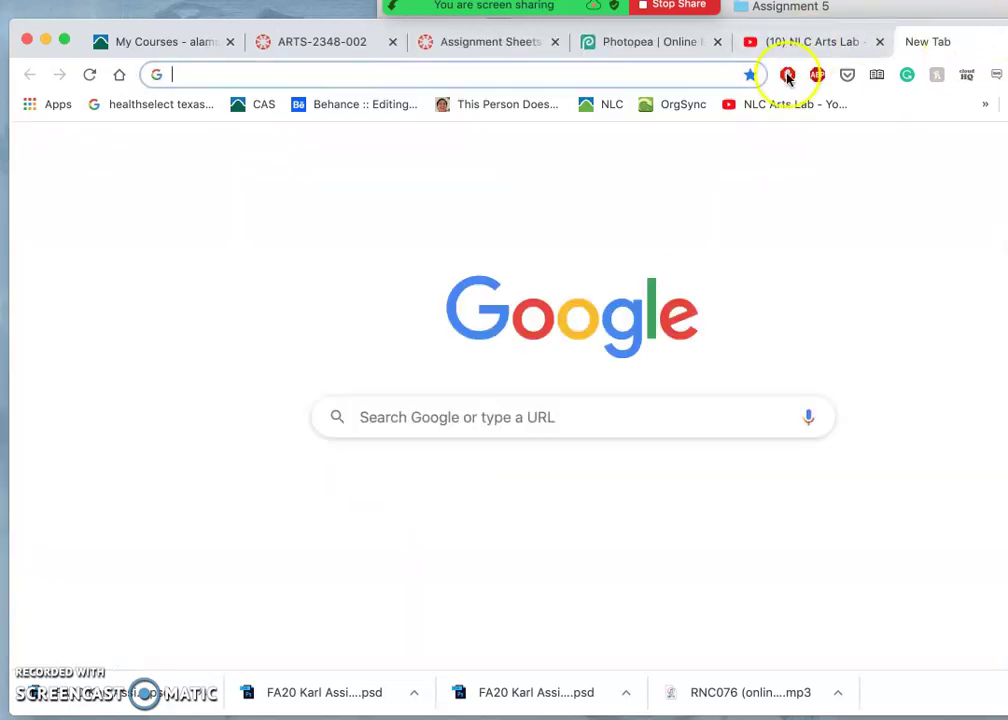
key("super+w")
key("super+t")
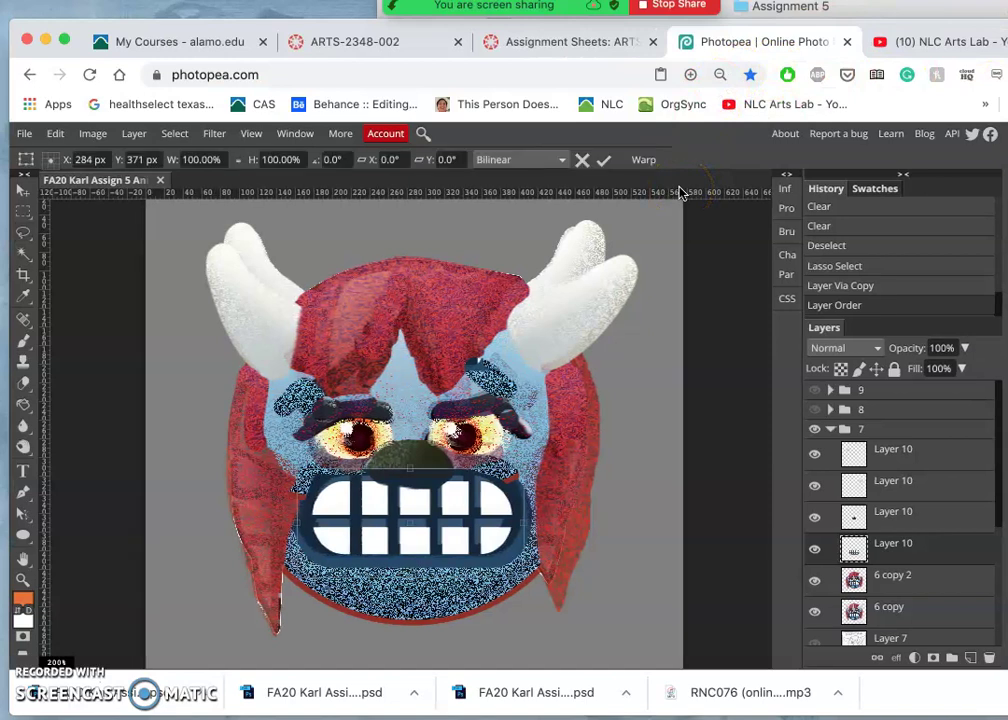
right_click(472, 520)
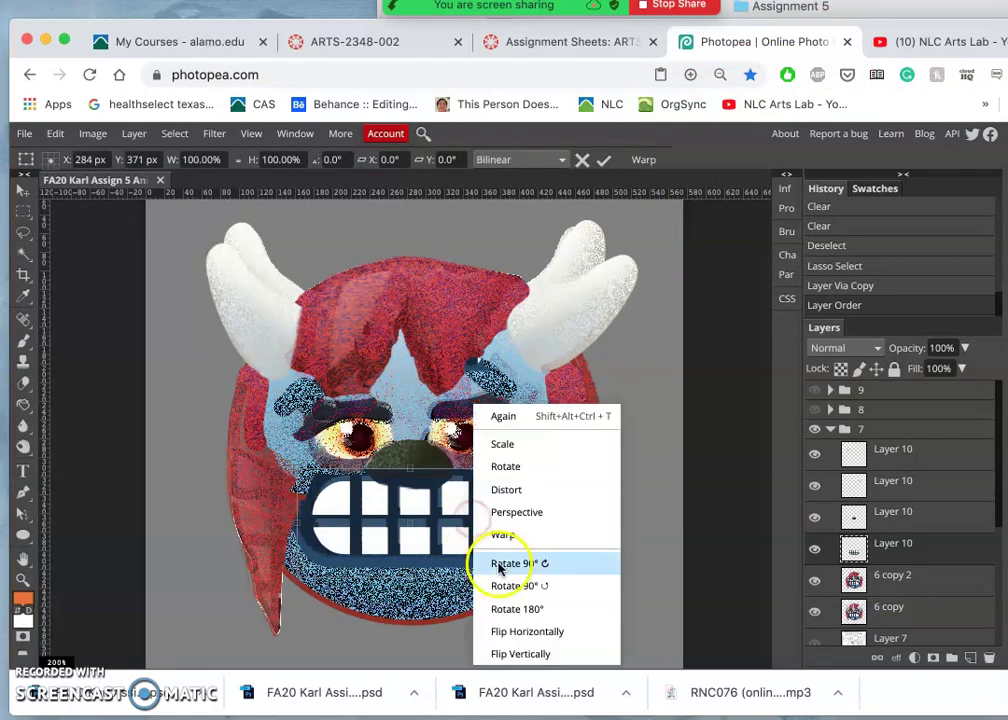
left_click(503, 537)
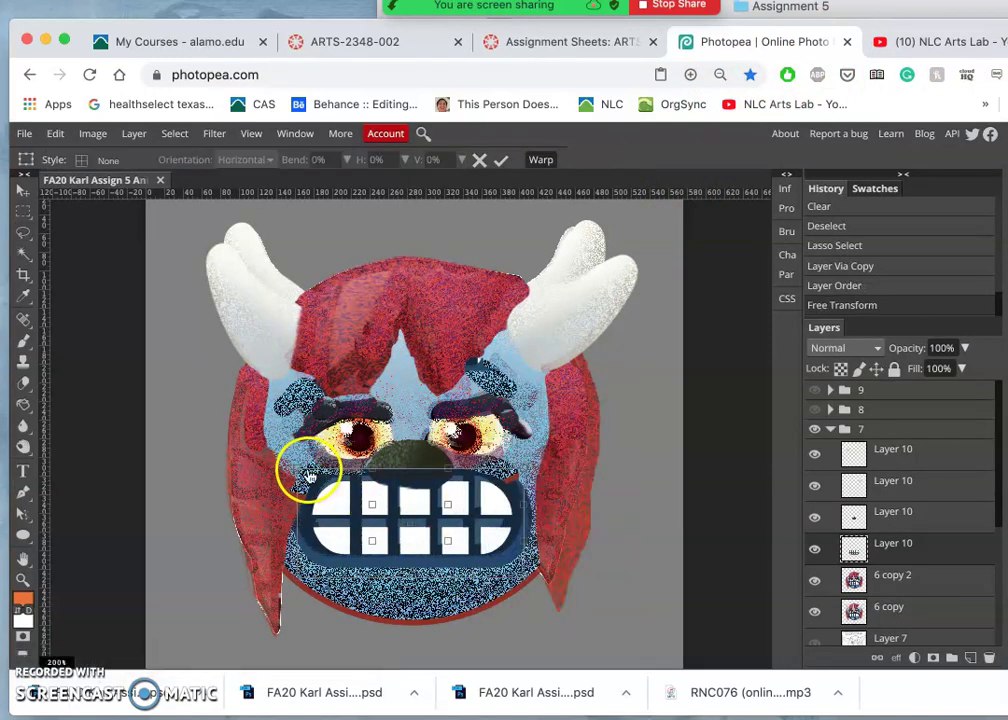
left_click_drag(308, 478, 328, 490)
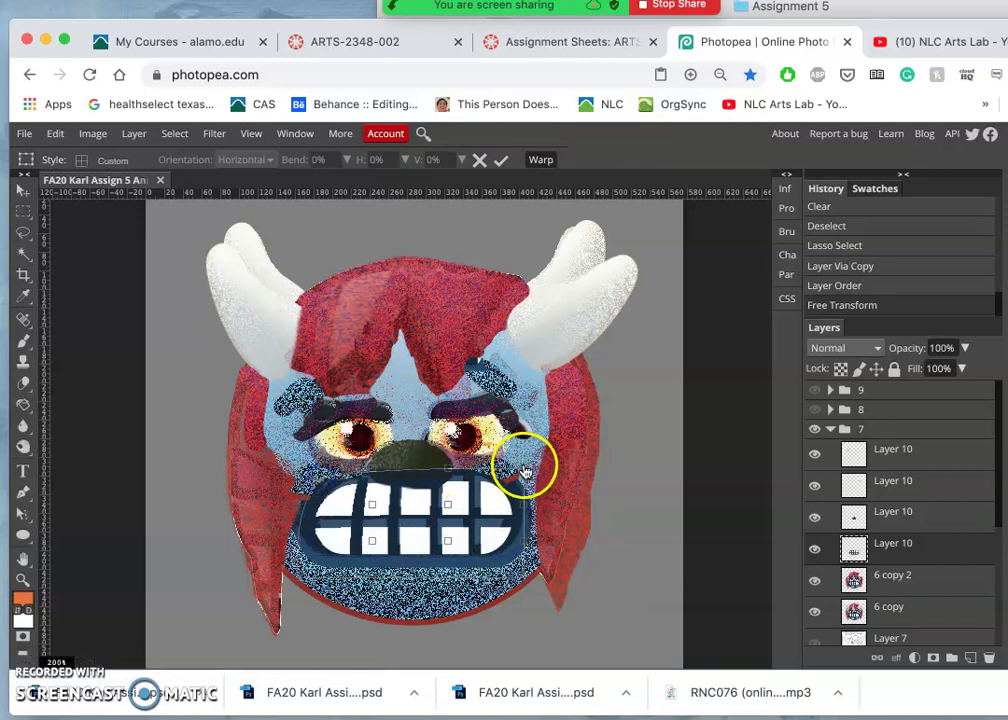
left_click_drag(524, 467, 514, 478)
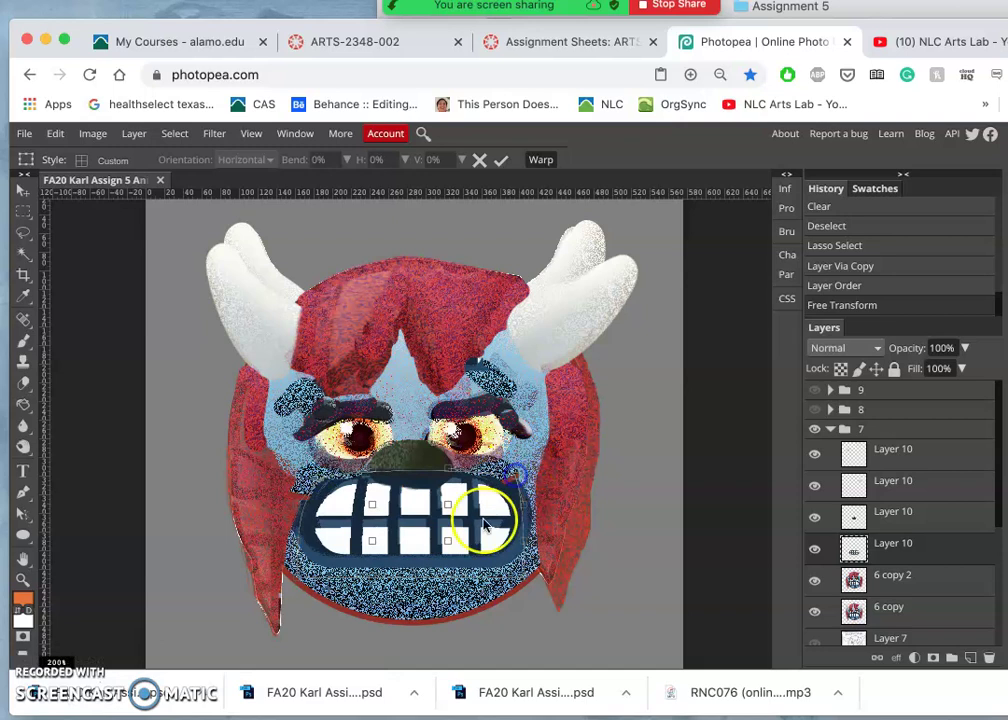
left_click_drag(343, 567, 382, 487)
mouse_move(525, 541)
left_mouse_down()
mouse_move(526, 520)
mouse_move(534, 531)
left_mouse_up()
left_click_drag(452, 535, 442, 515)
key("Return")
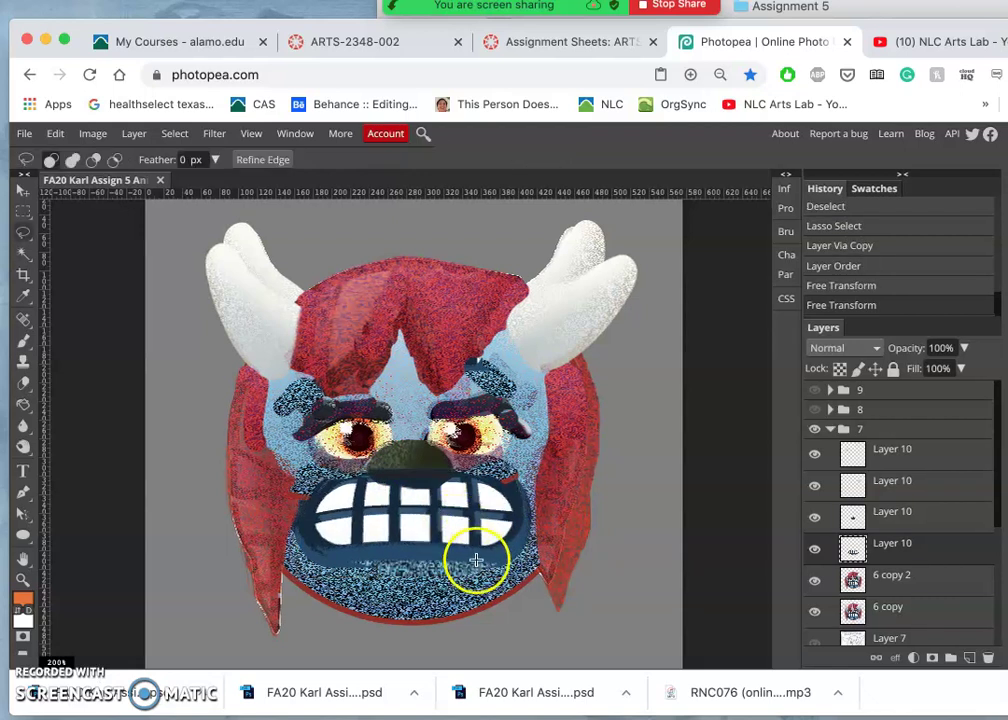
On layer 6 copy, lasso and clear the extra upright horns showing behind the main pair, then deselect
left_click(858, 605)
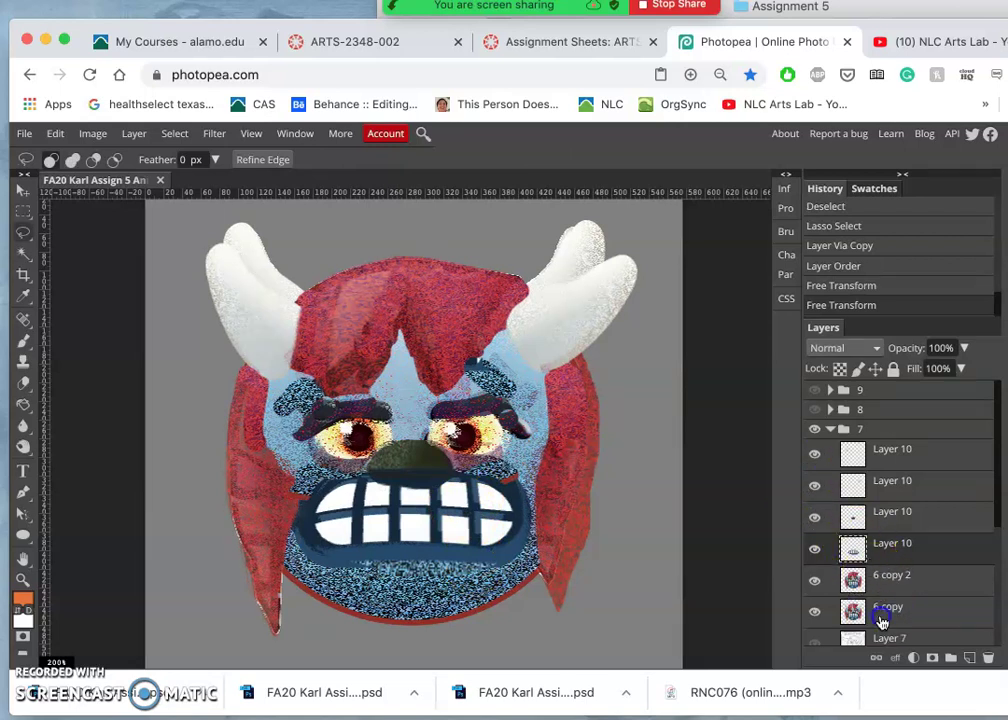
left_click(24, 229)
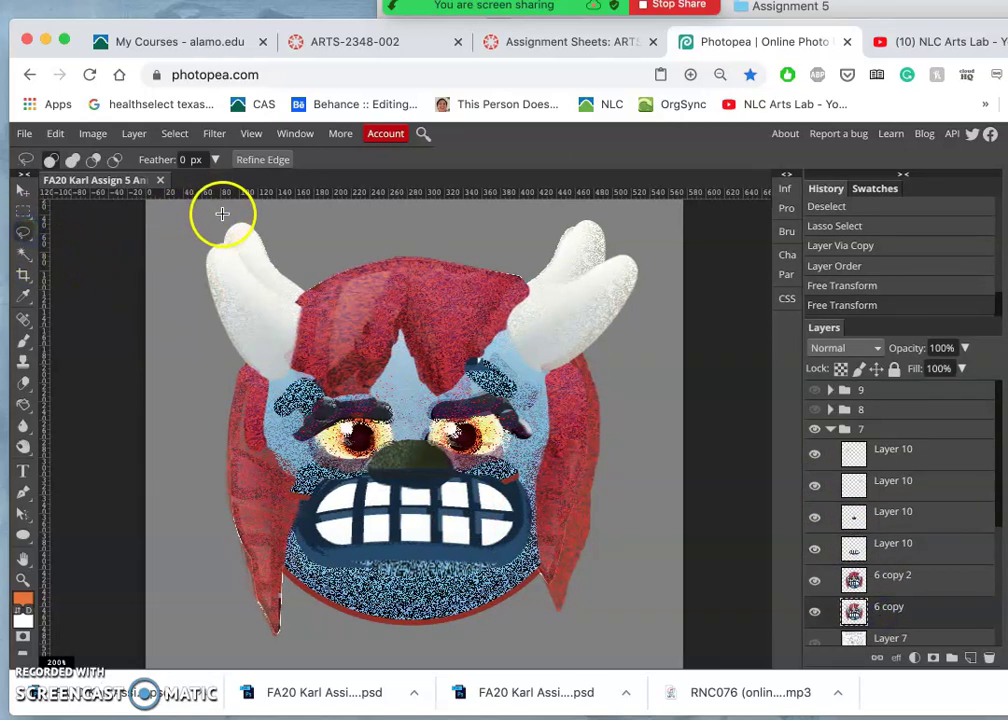
left_click_drag(221, 214, 226, 275)
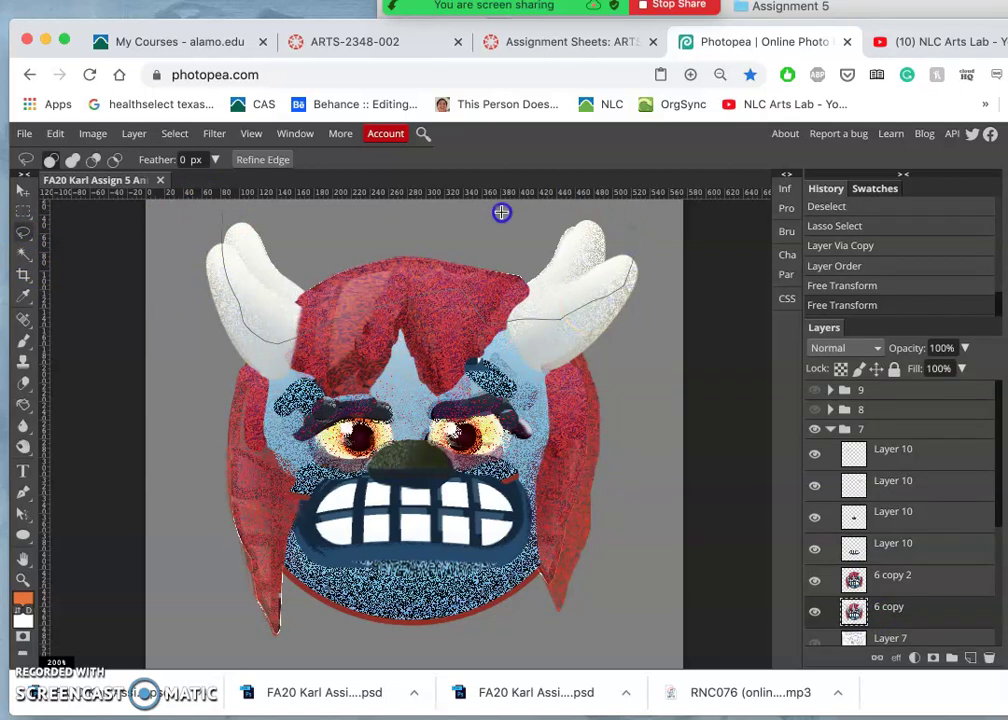
left_click_drag(255, 209, 255, 209)
key("Delete")
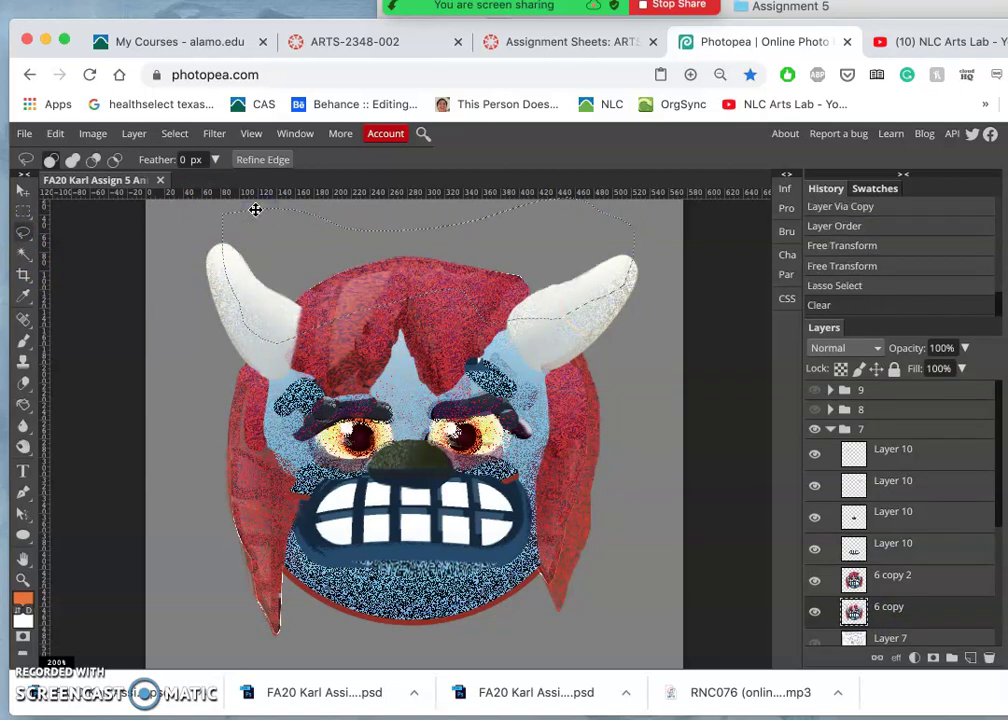
key("super+d")
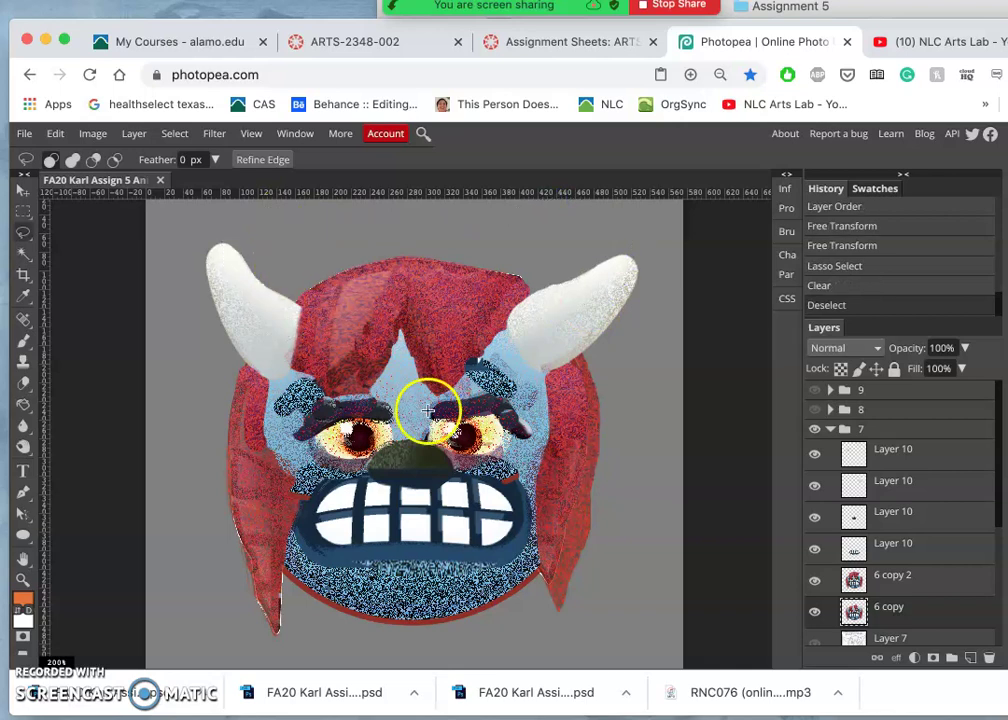
On layer 6 copy 2, clone blue skin texture at 36% opacity over the cheeks beside both upper corners of the mouth
left_click(870, 585)
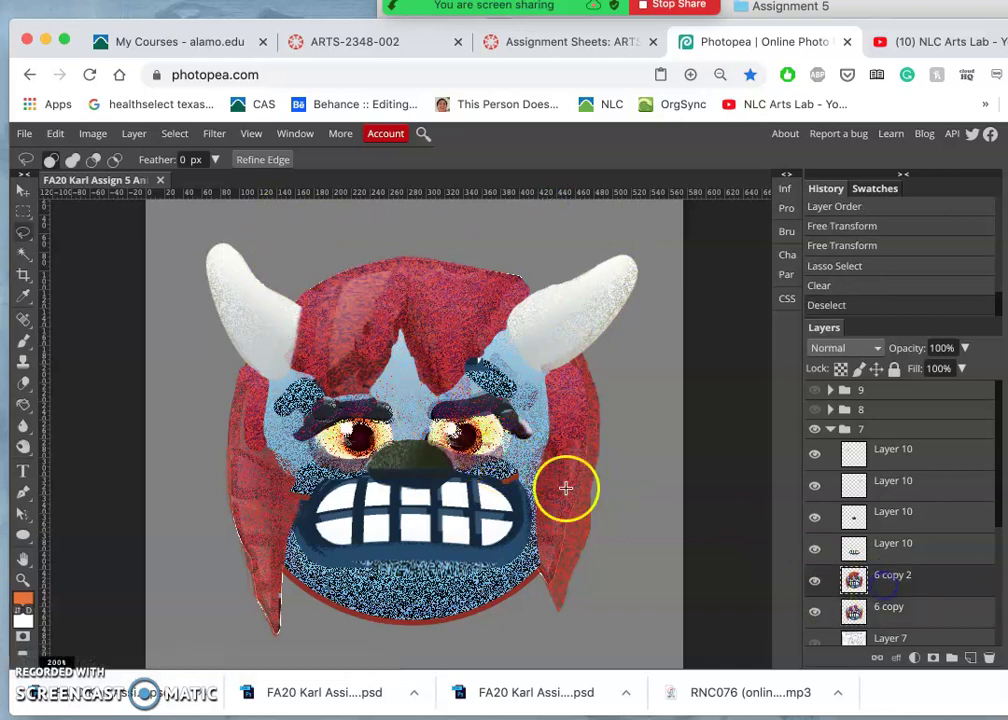
left_click(815, 578)
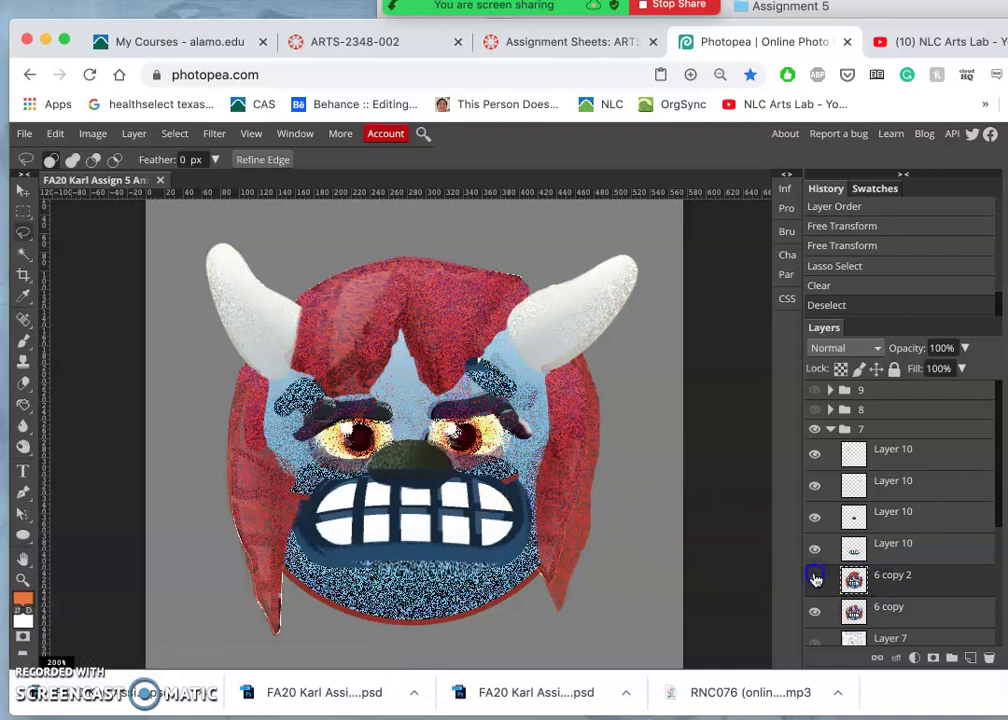
left_click(24, 360)
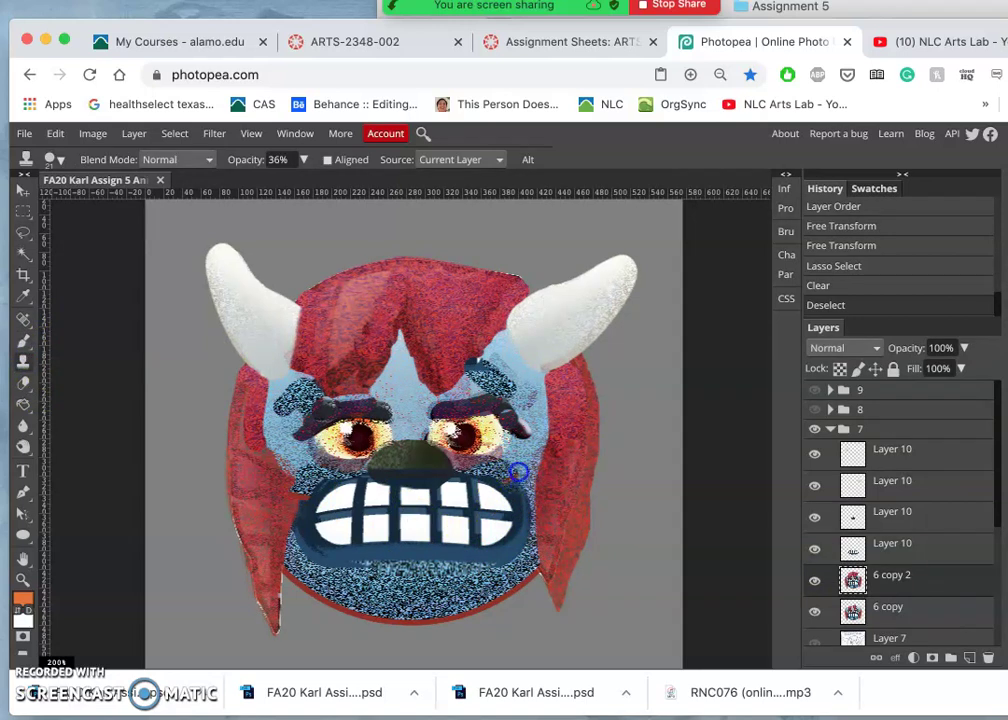
left_click_drag(511, 460, 521, 446)
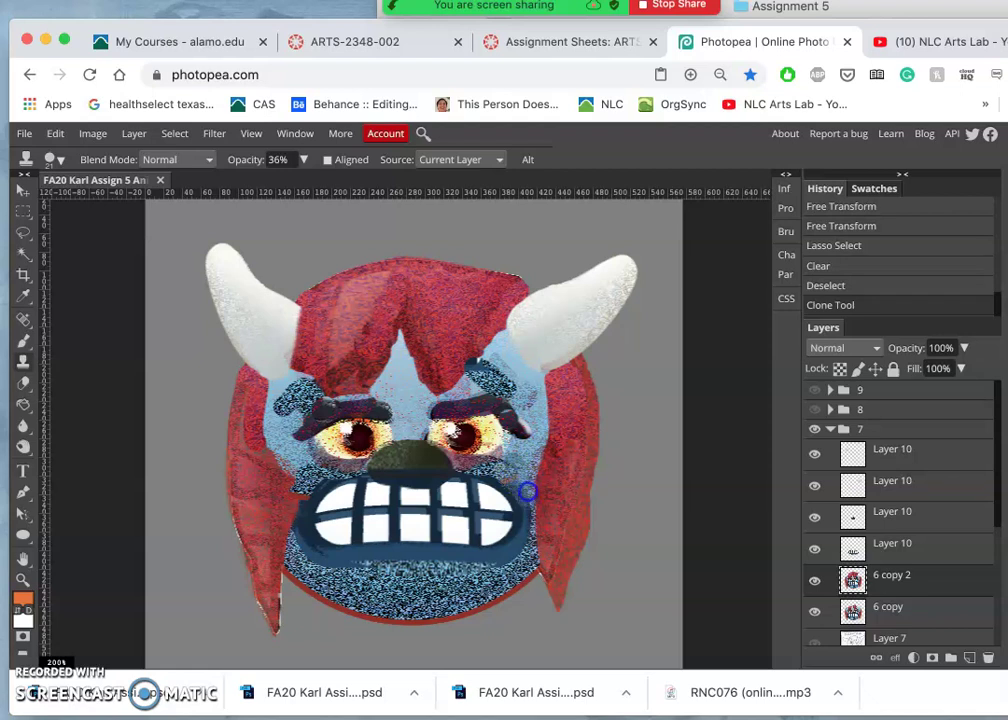
left_click_drag(513, 454, 515, 454)
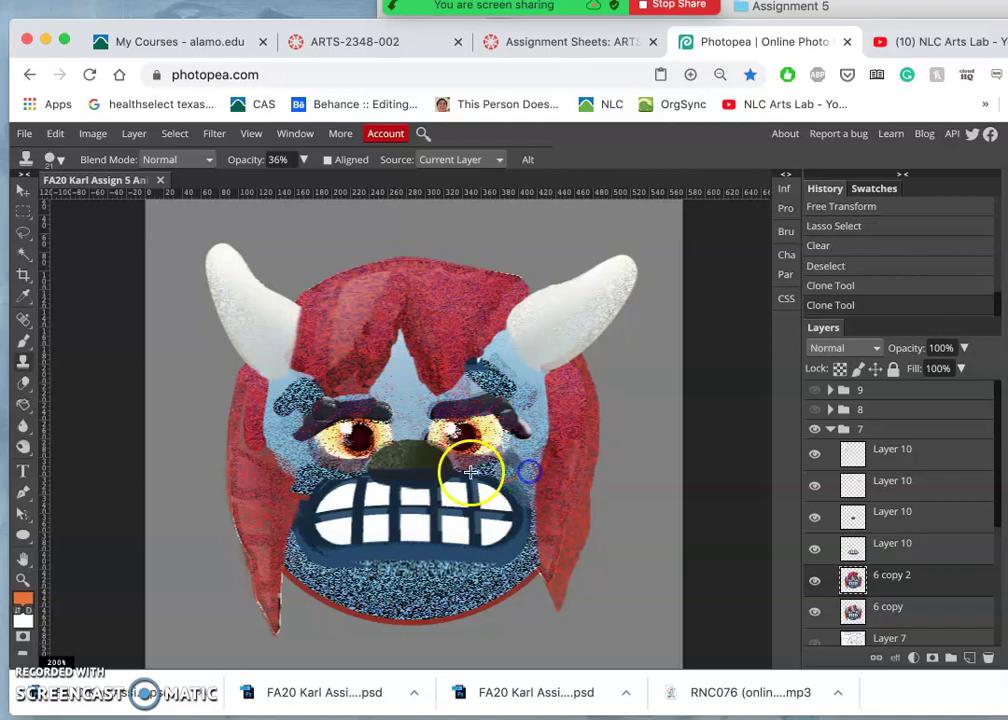
left_click(293, 483, "alt")
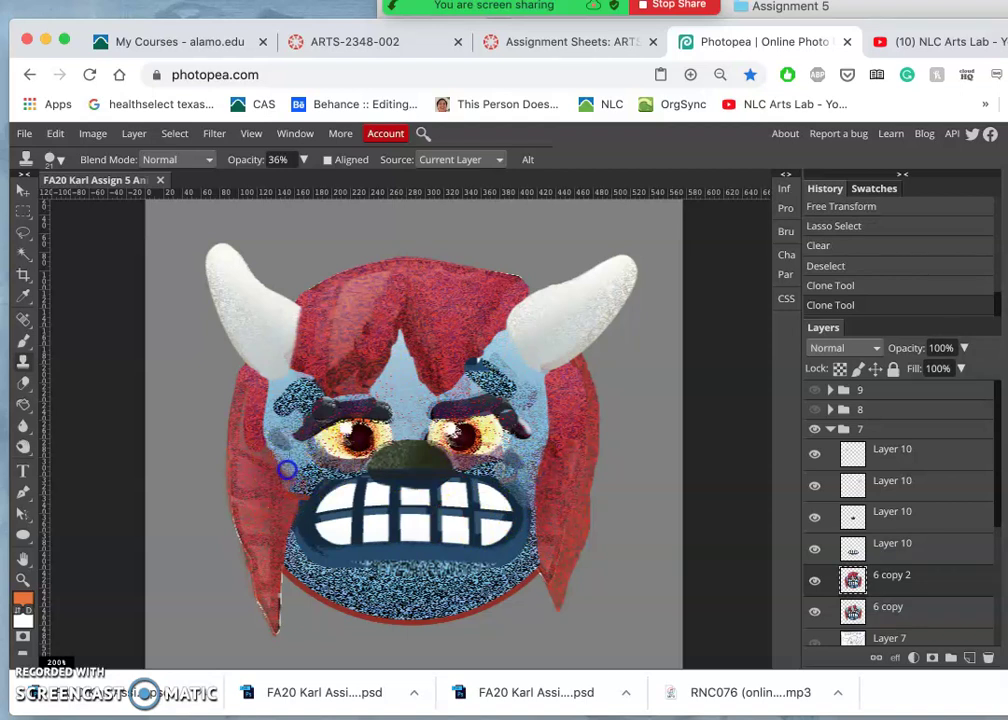
left_click_drag(289, 476, 313, 471)
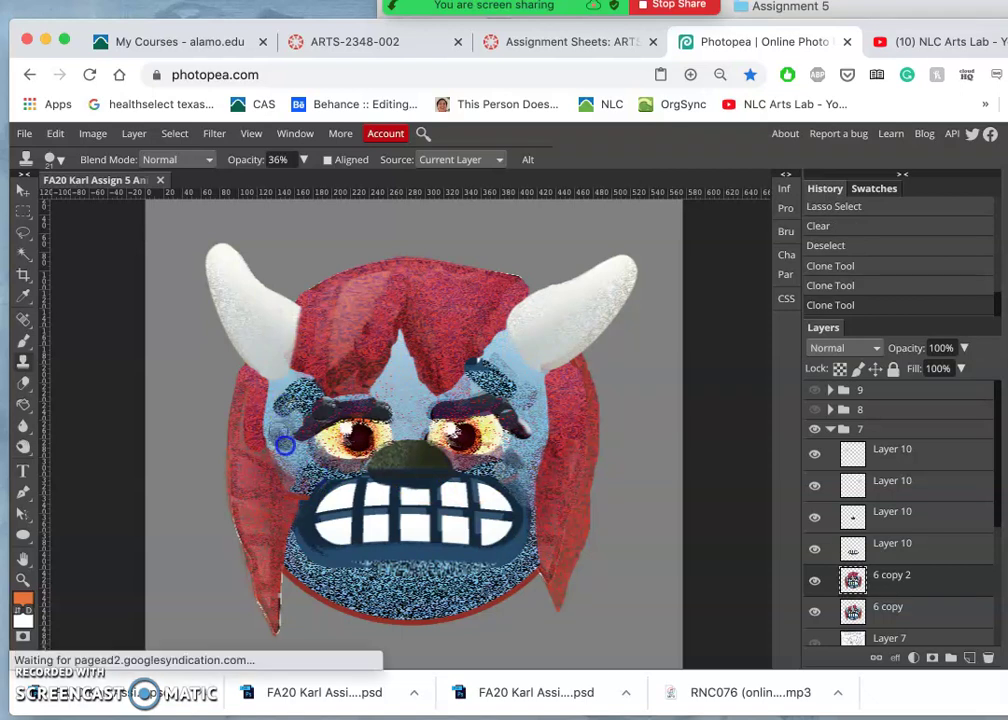
On layer 6 copy 2, clone blue skin texture at 36% opacity around the mouth's left corner and along its lower edge above the chin
mouse_move(340, 526)
left_mouse_down()
mouse_move(349, 566)
mouse_move(320, 547)
mouse_move(308, 569)
mouse_move(313, 545)
left_mouse_up()
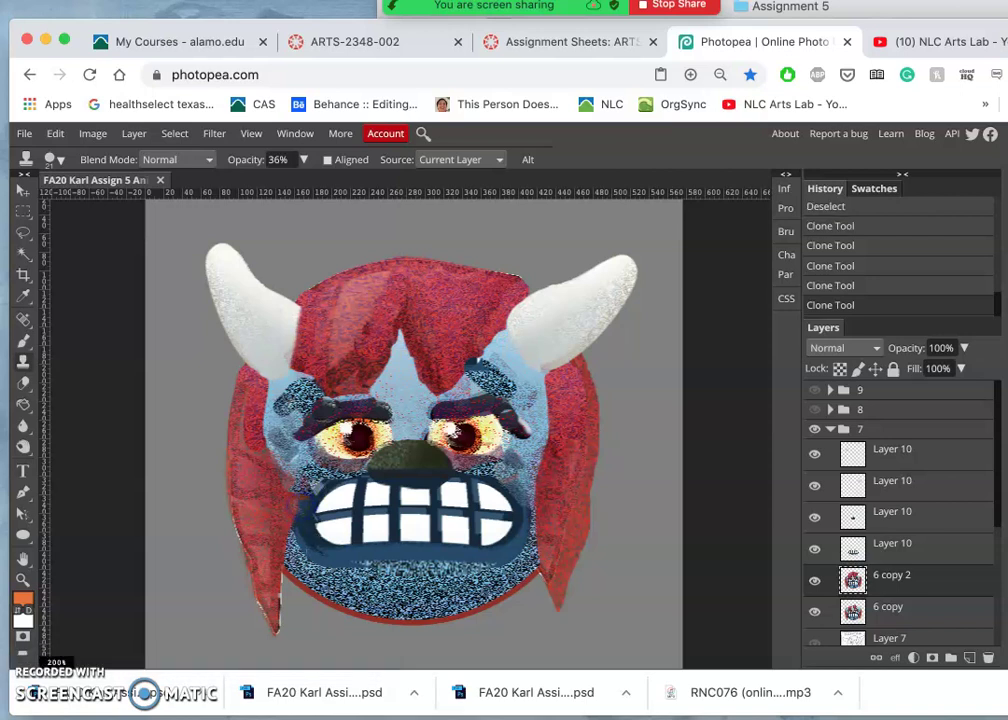
left_click(326, 574)
left_click_drag(326, 479, 325, 480)
left_click(296, 519)
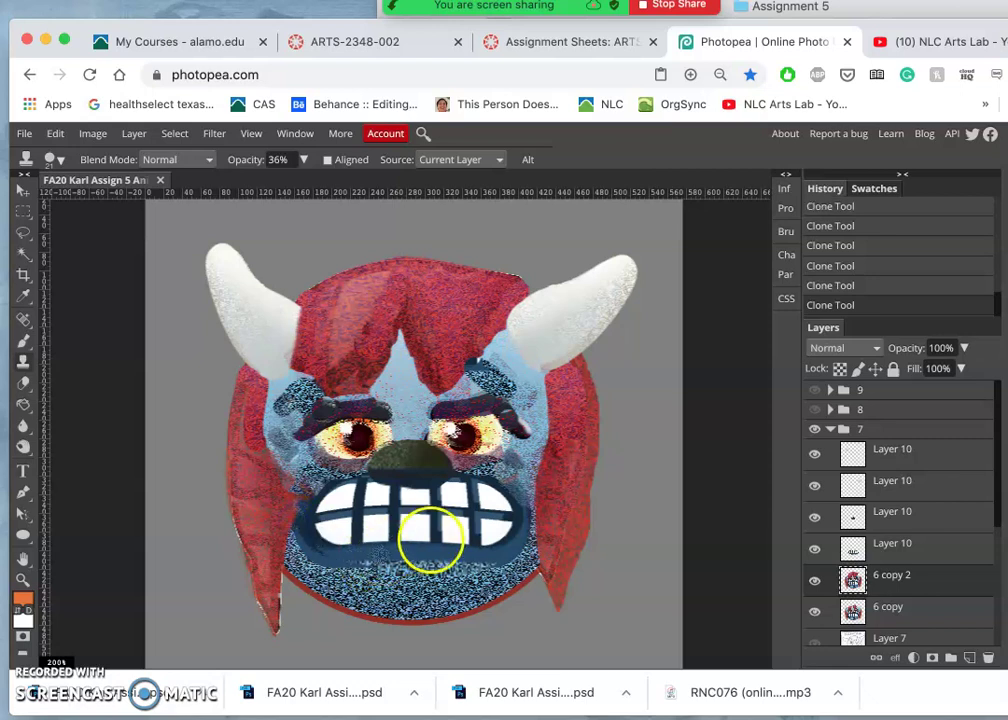
Clone skin texture at 36% opacity over the forehead patch beneath the right horn and down past the outer right eyebrow
left_click_drag(495, 378, 492, 378)
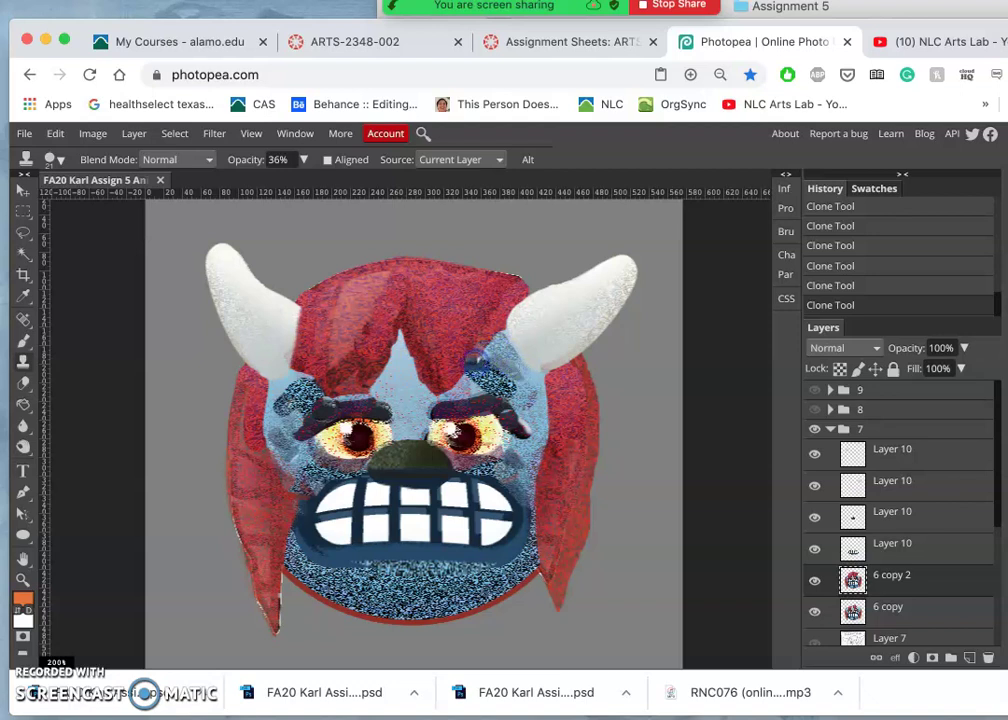
left_click(484, 308, "alt")
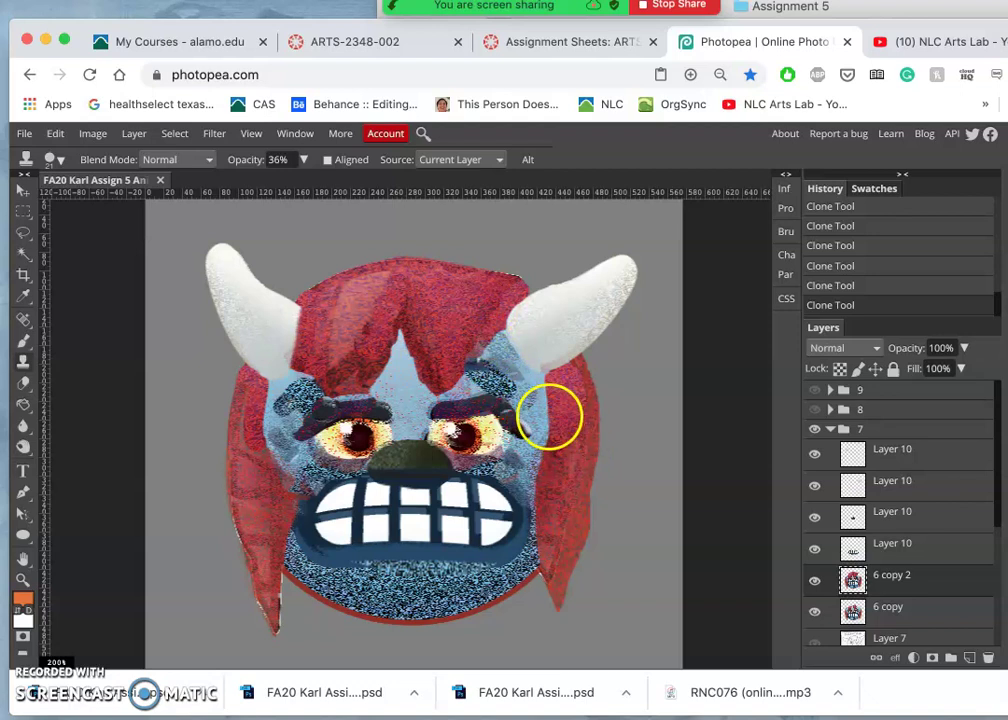
left_click_drag(550, 418, 497, 383)
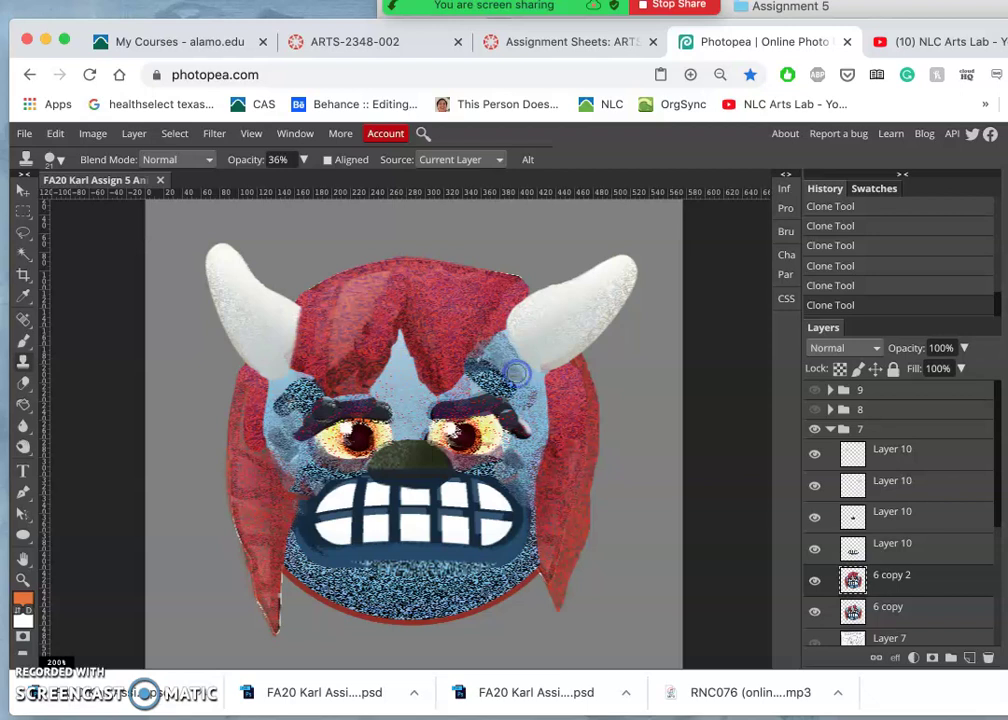
left_click_drag(516, 374, 531, 396)
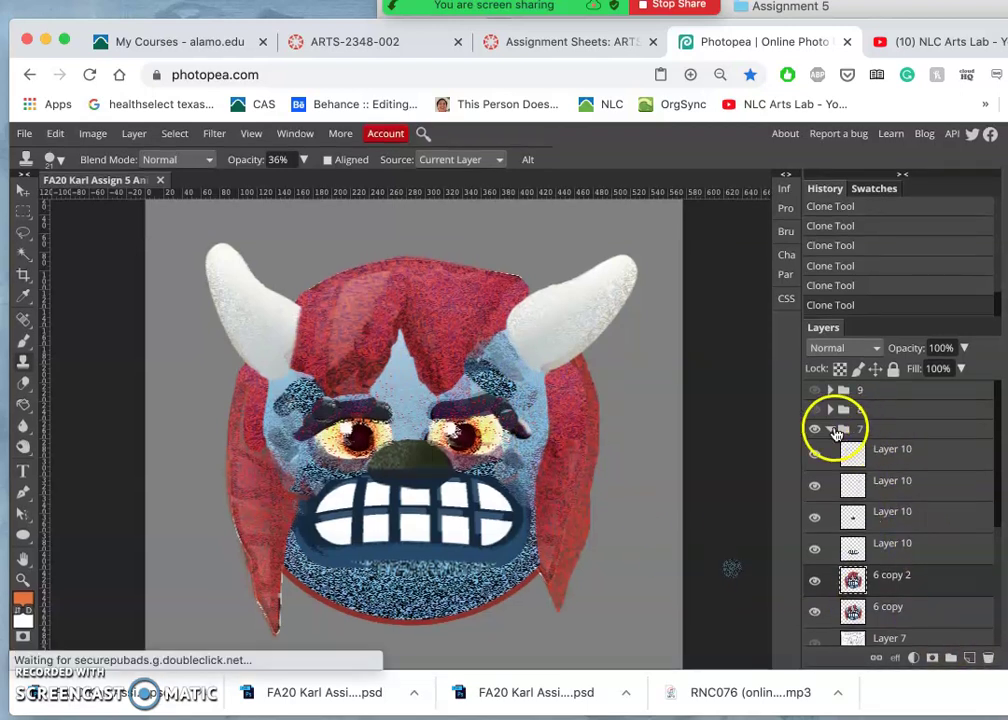
Collapse group 7, duplicate it, and merge the duplicate group into a single layer
left_click(832, 430)
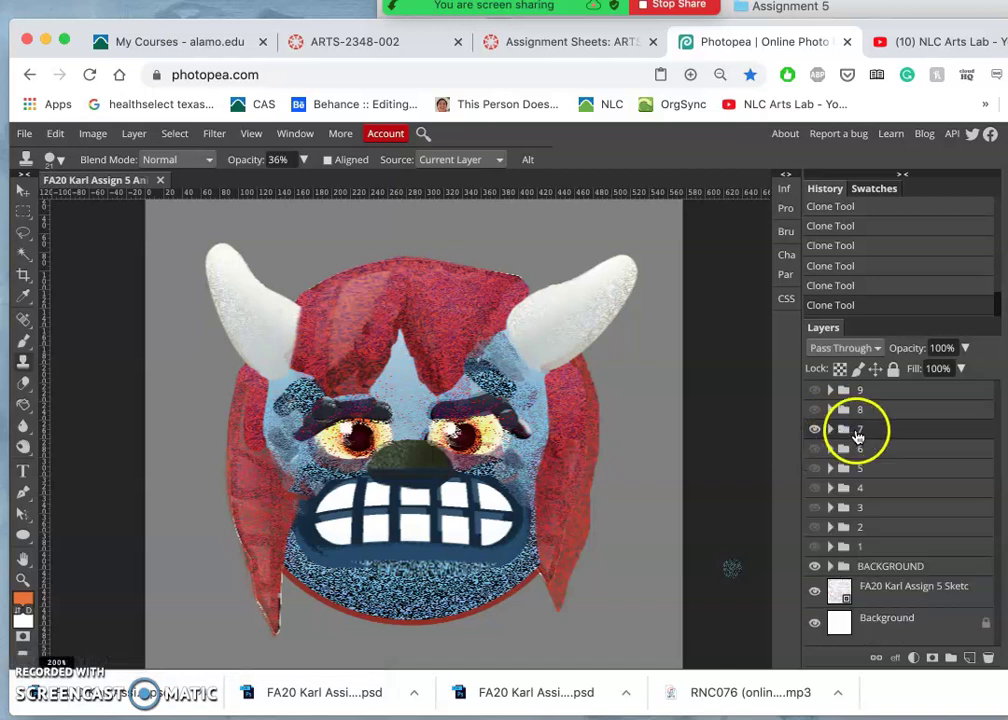
left_click(858, 433)
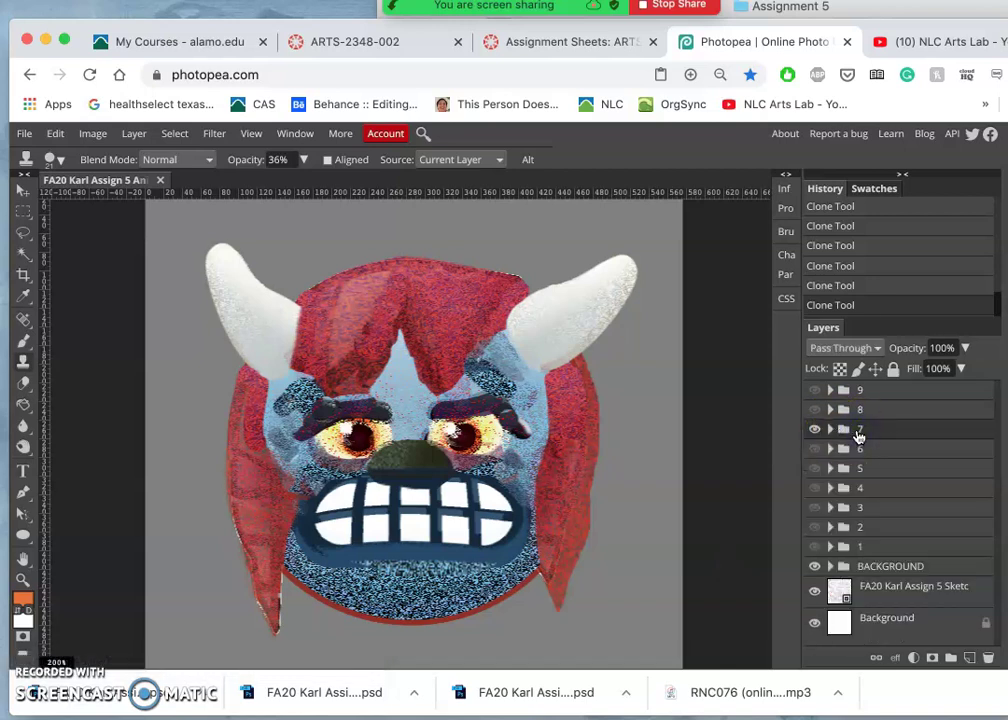
key("super+j")
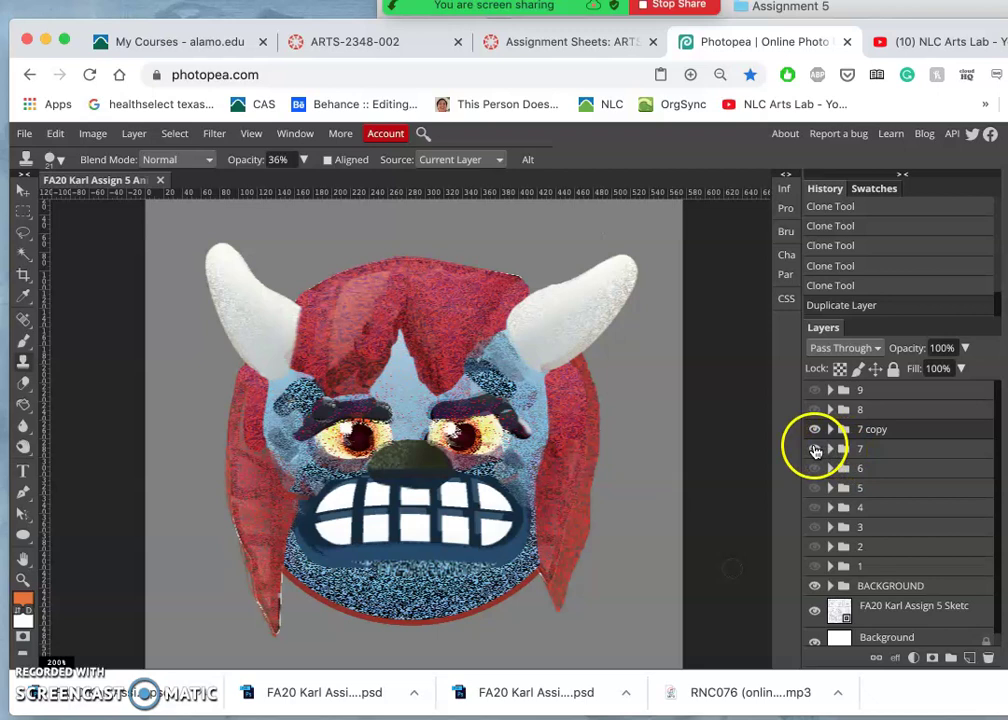
right_click(862, 431)
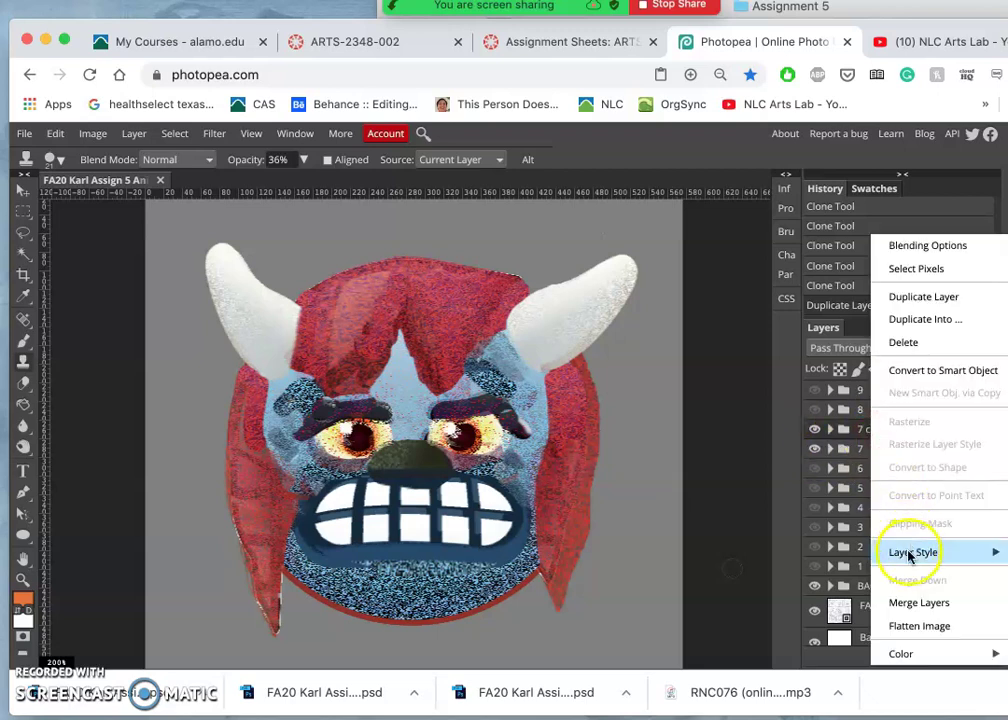
left_click(905, 602)
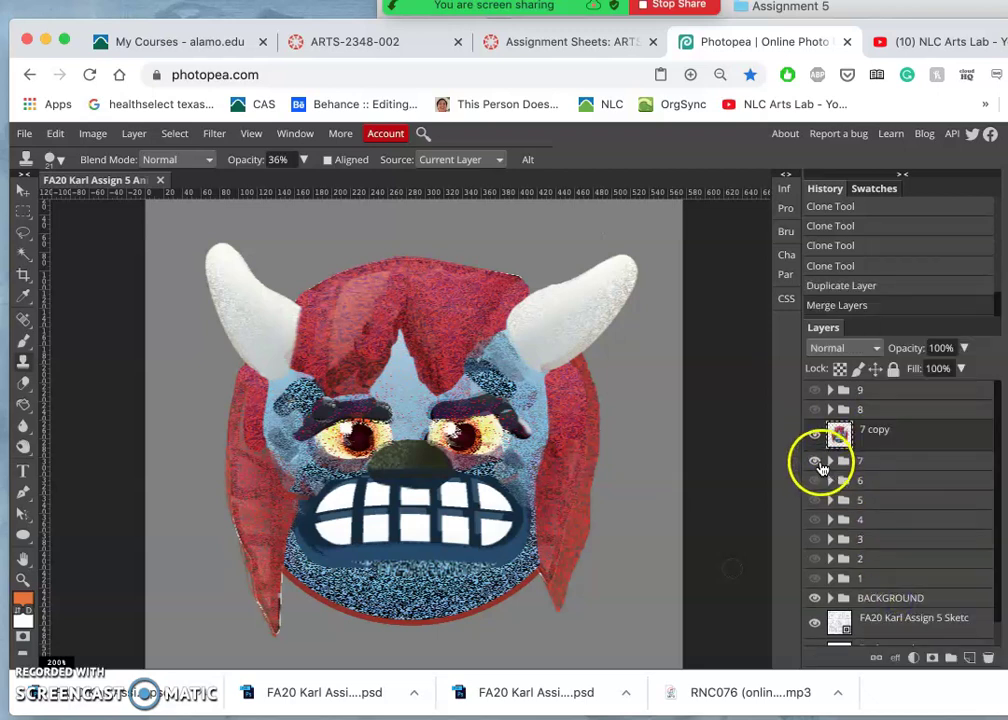